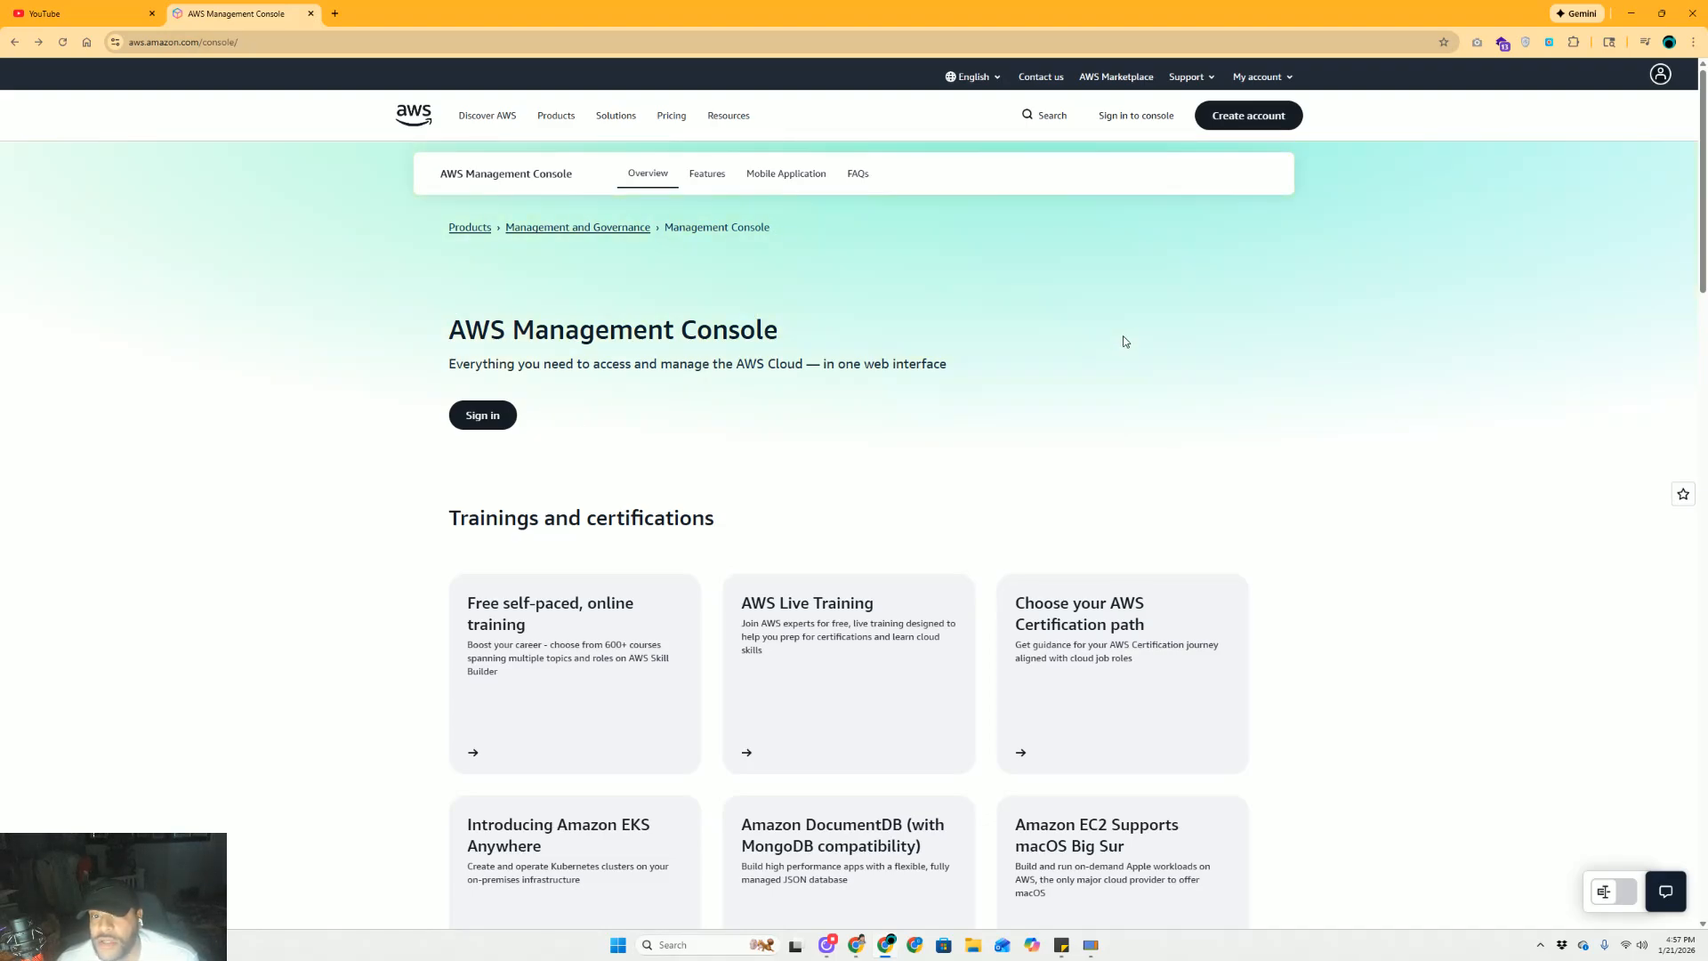
Open the AWS account sign-up page, then close it without signing up
{"action": "left_click", "coordinate": [1259, 122]}
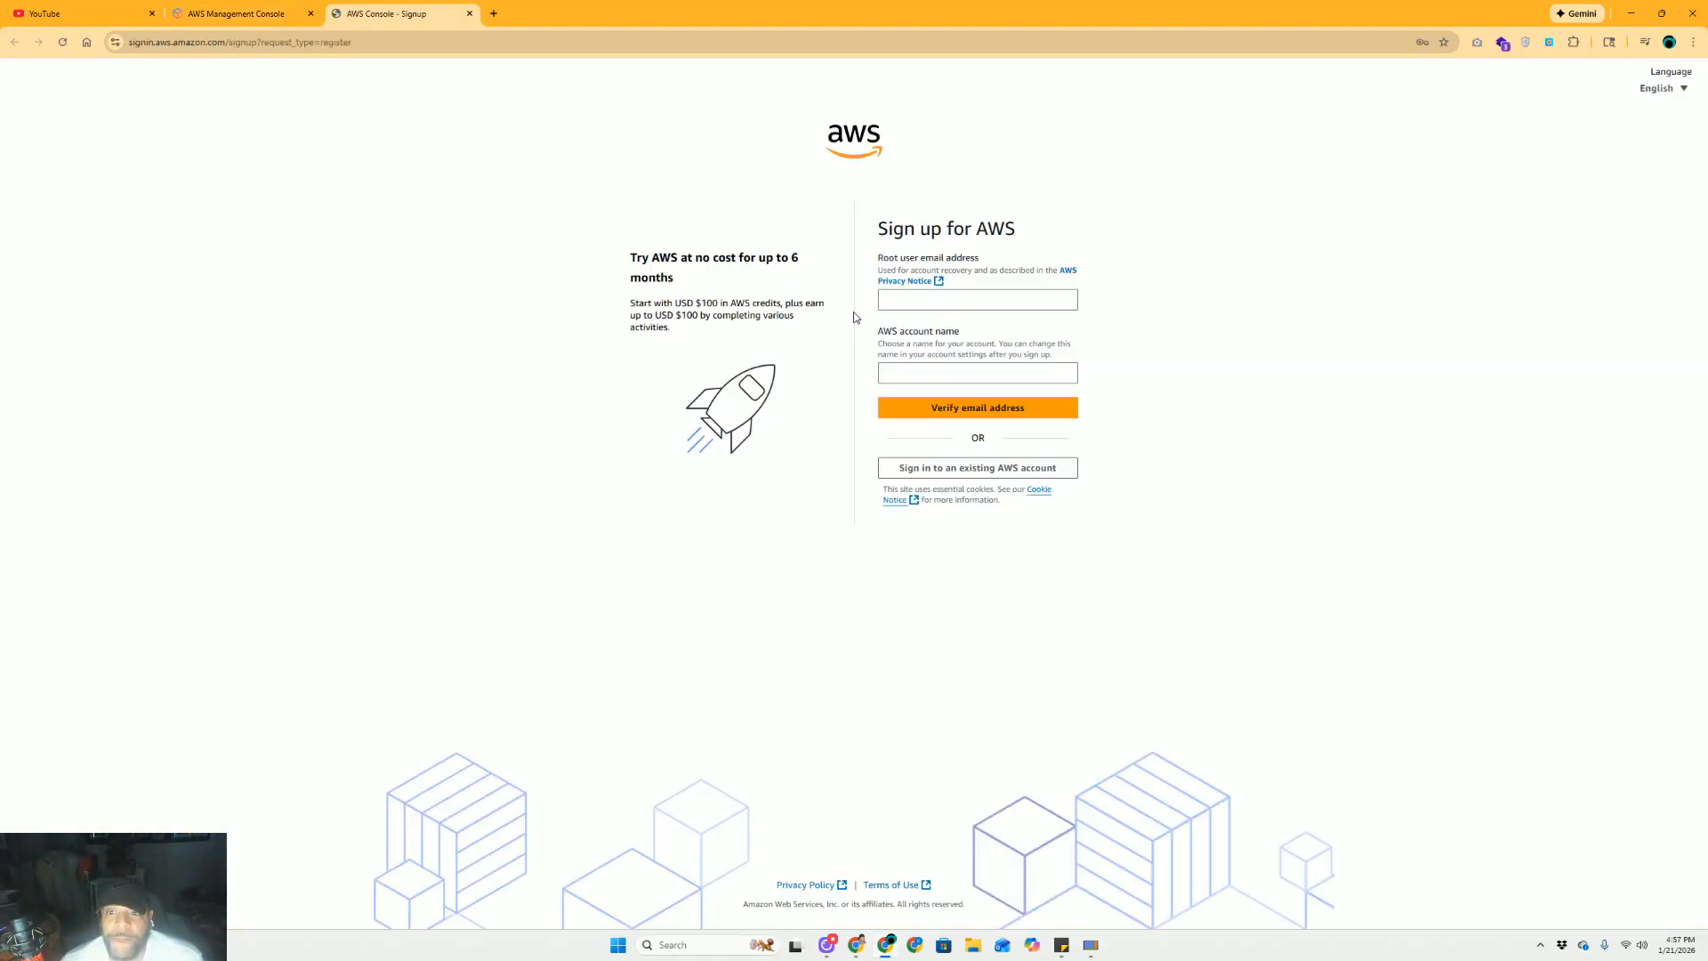
{"action": "left_click", "coordinate": [899, 304]}
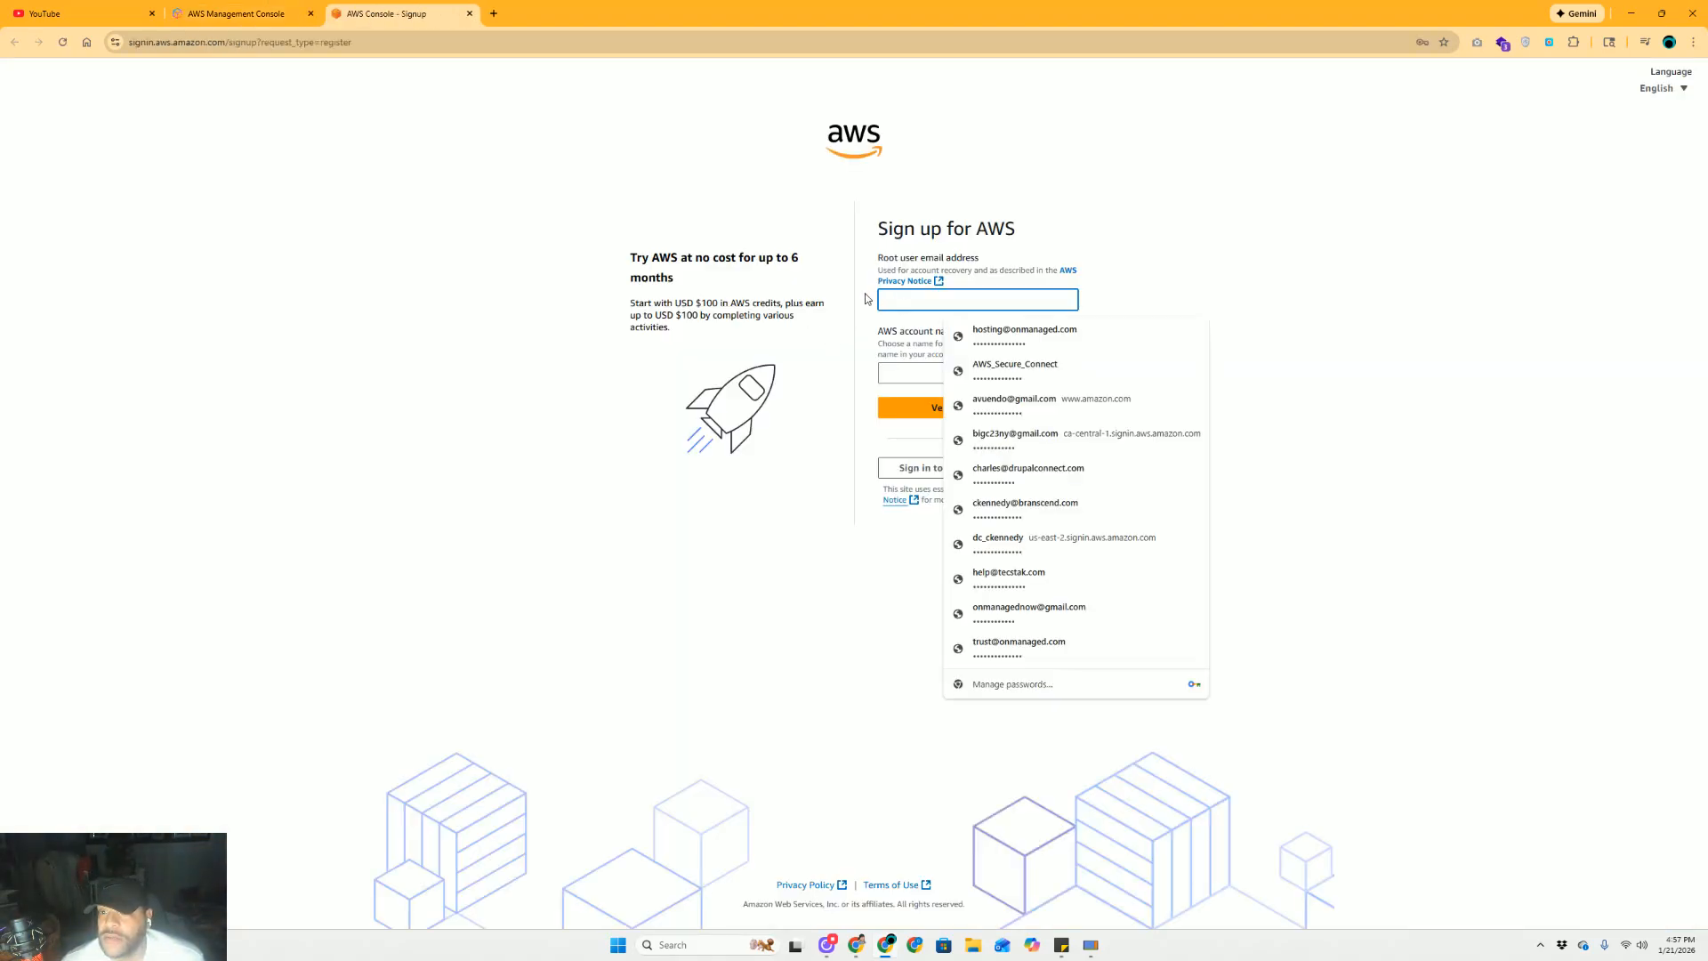
{"action": "left_click", "coordinate": [927, 398]}
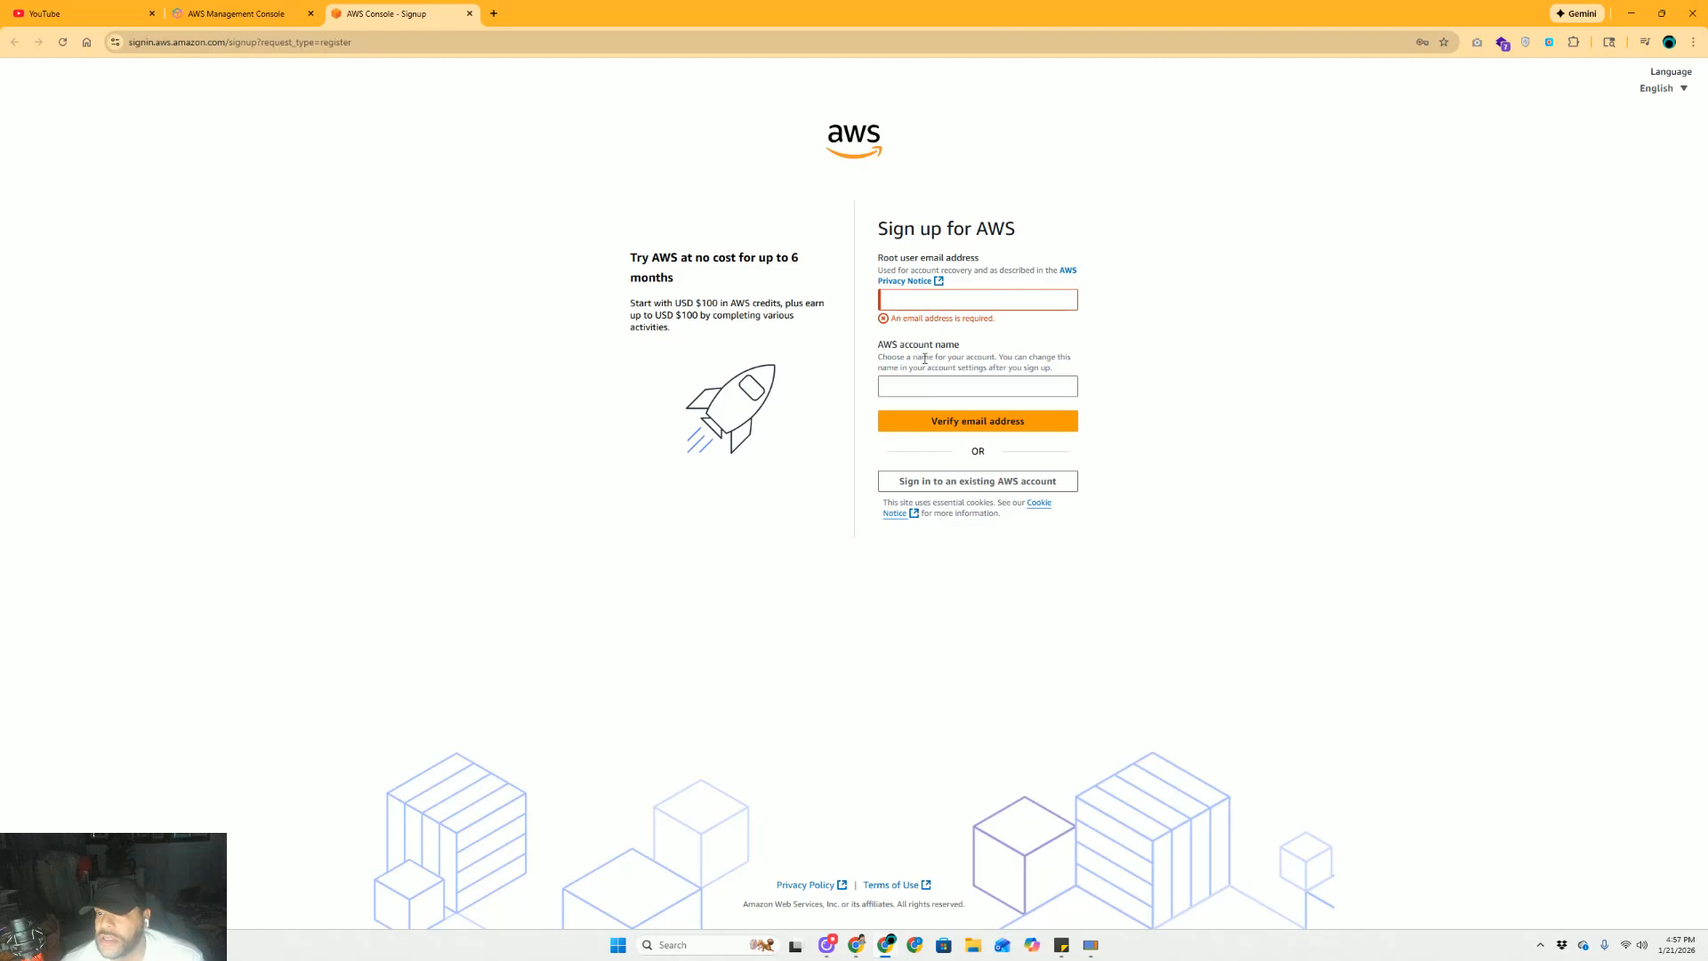
{"action": "right_click", "coordinate": [448, 258]}
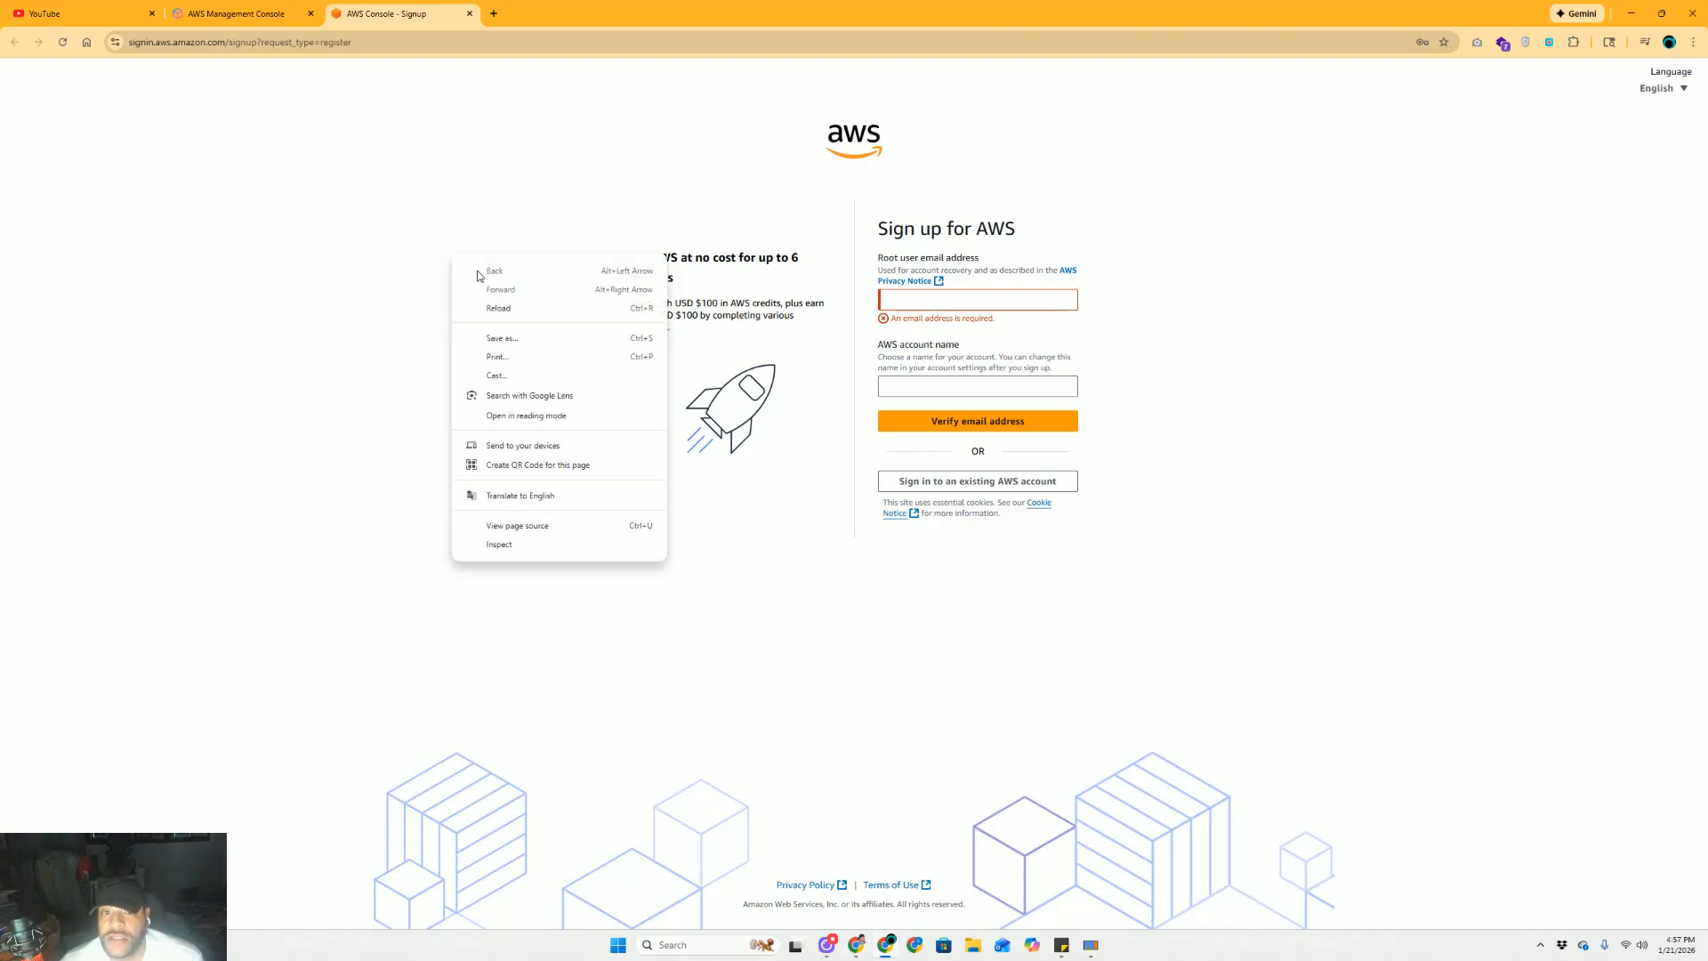
{"action": "left_click", "coordinate": [393, 166]}
{"action": "left_click", "coordinate": [468, 14]}
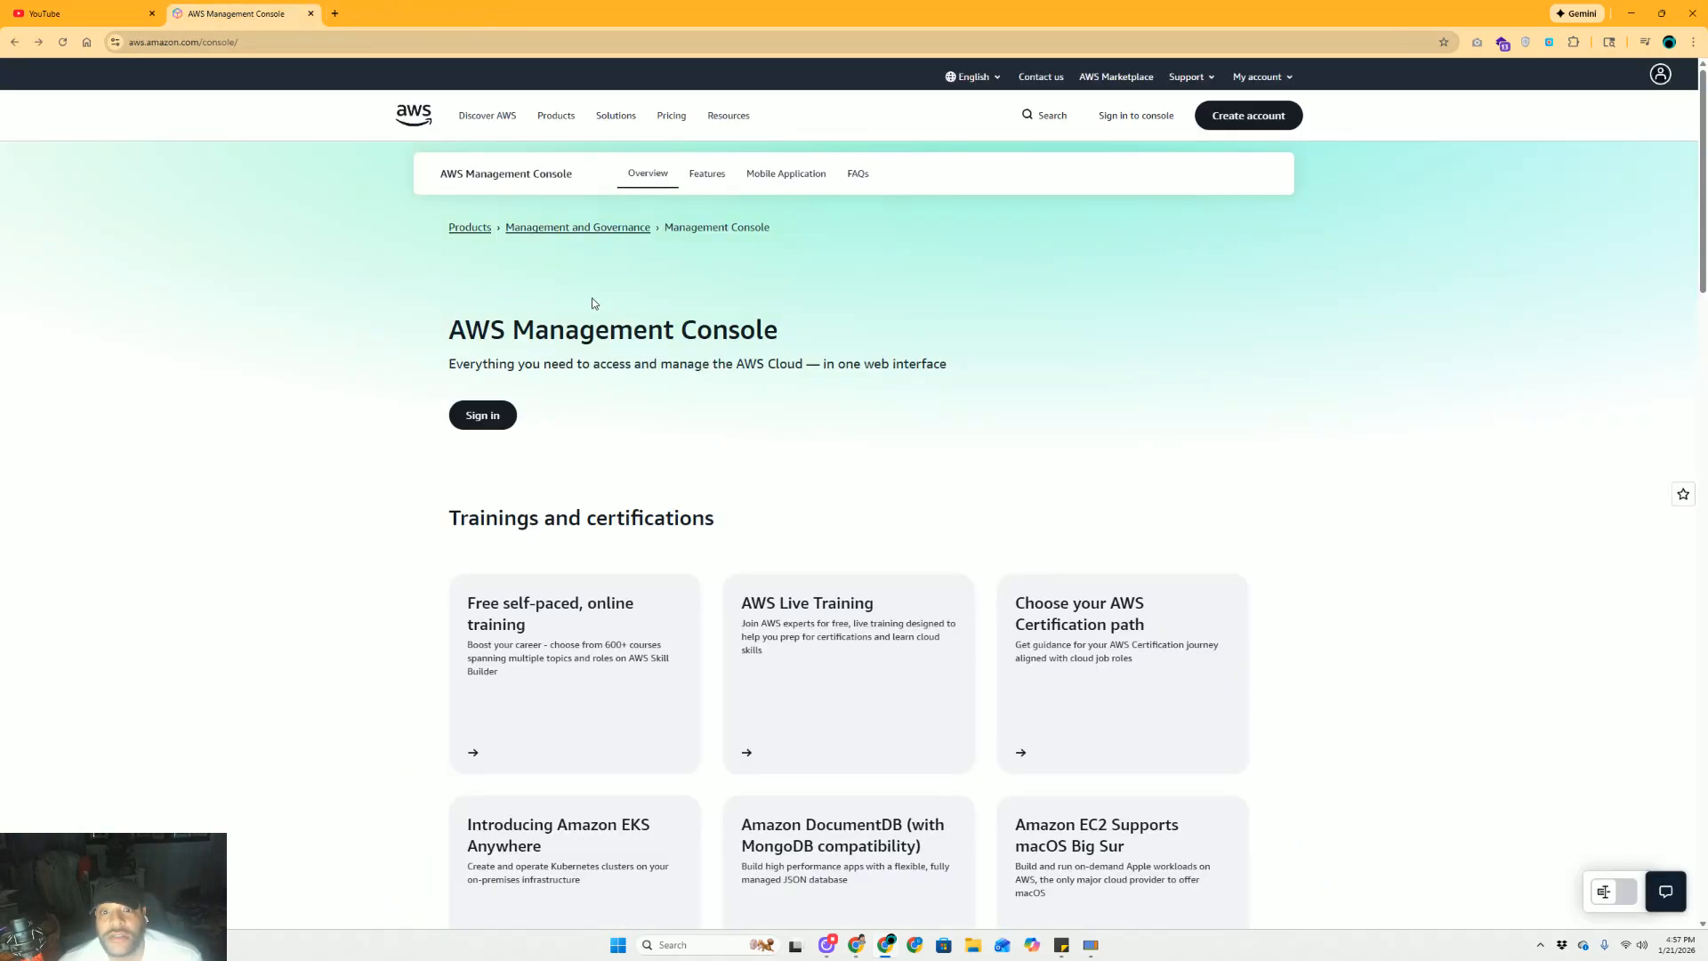
Sign in to the console with the saved IAM credentials and check the account and regions
{"action": "left_click", "coordinate": [1139, 121]}
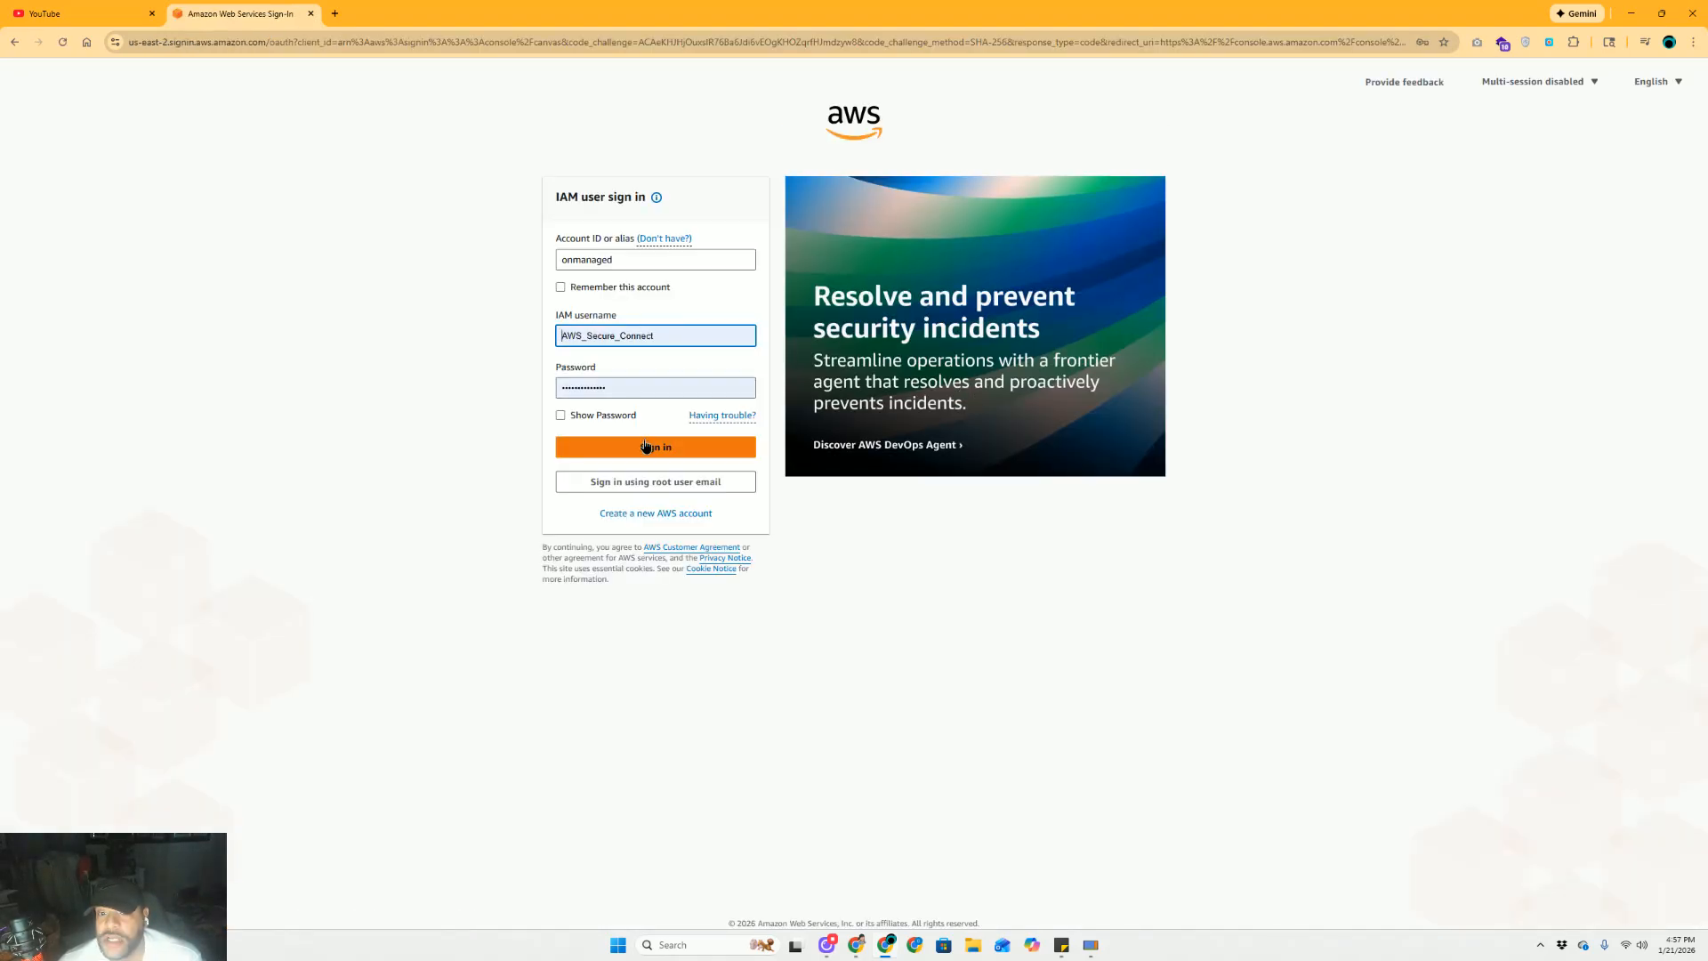
{"action": "left_click", "coordinate": [646, 447]}
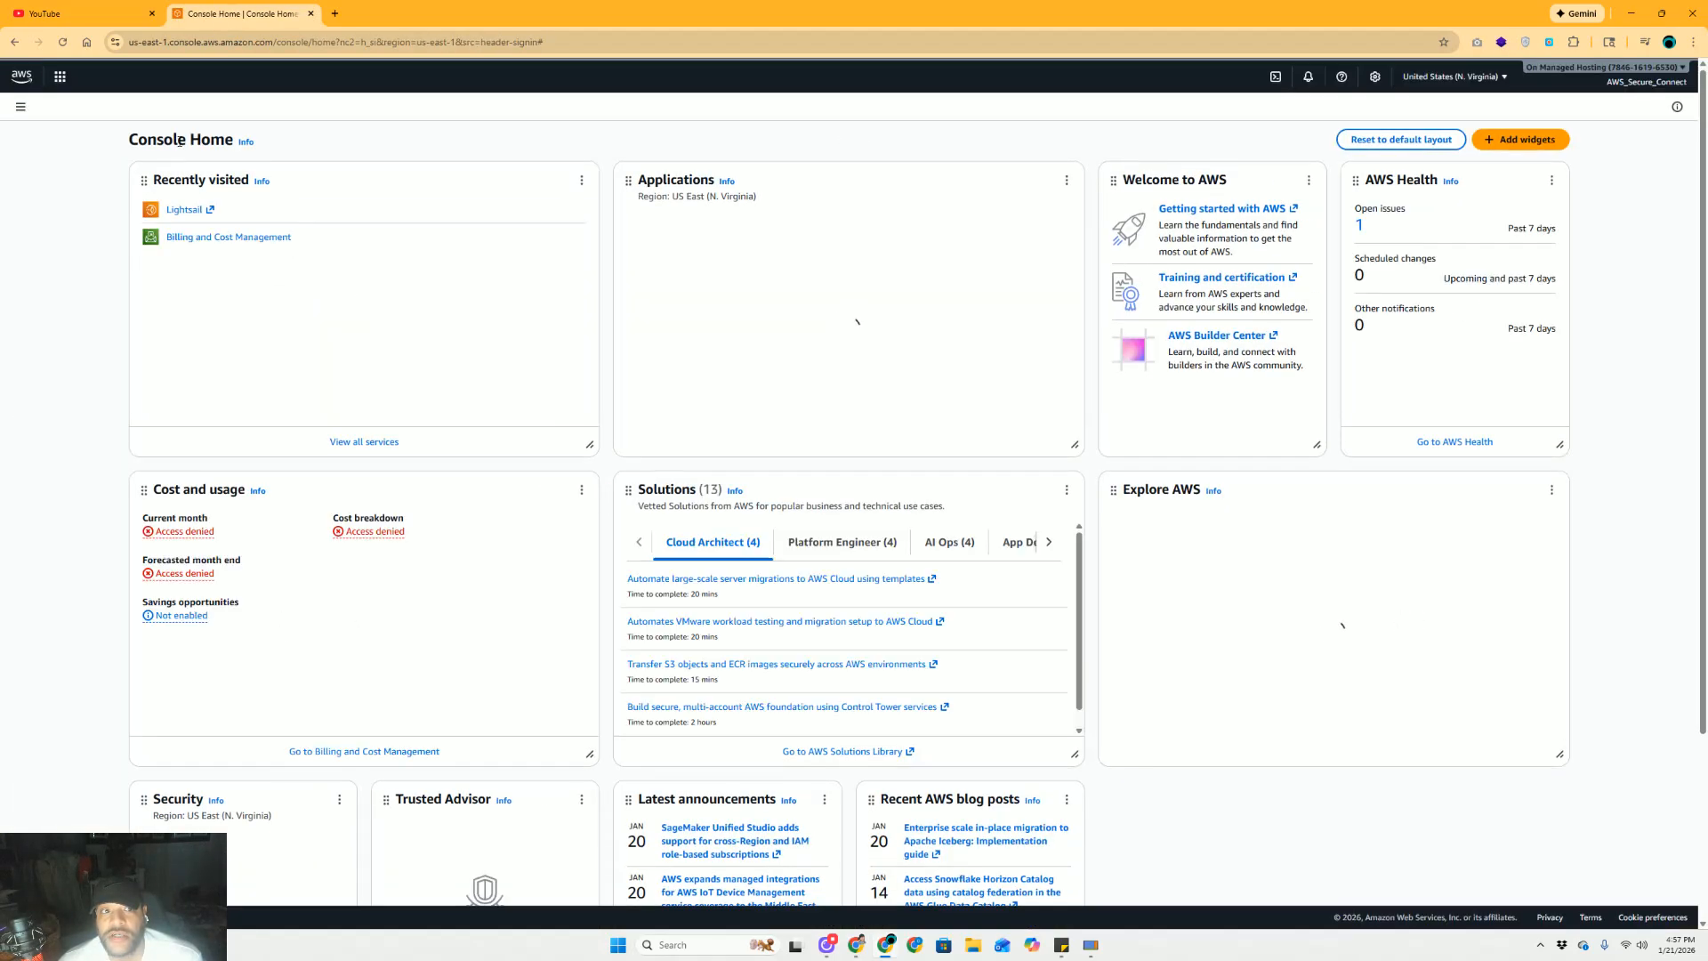
{"action": "left_click", "coordinate": [1565, 71]}
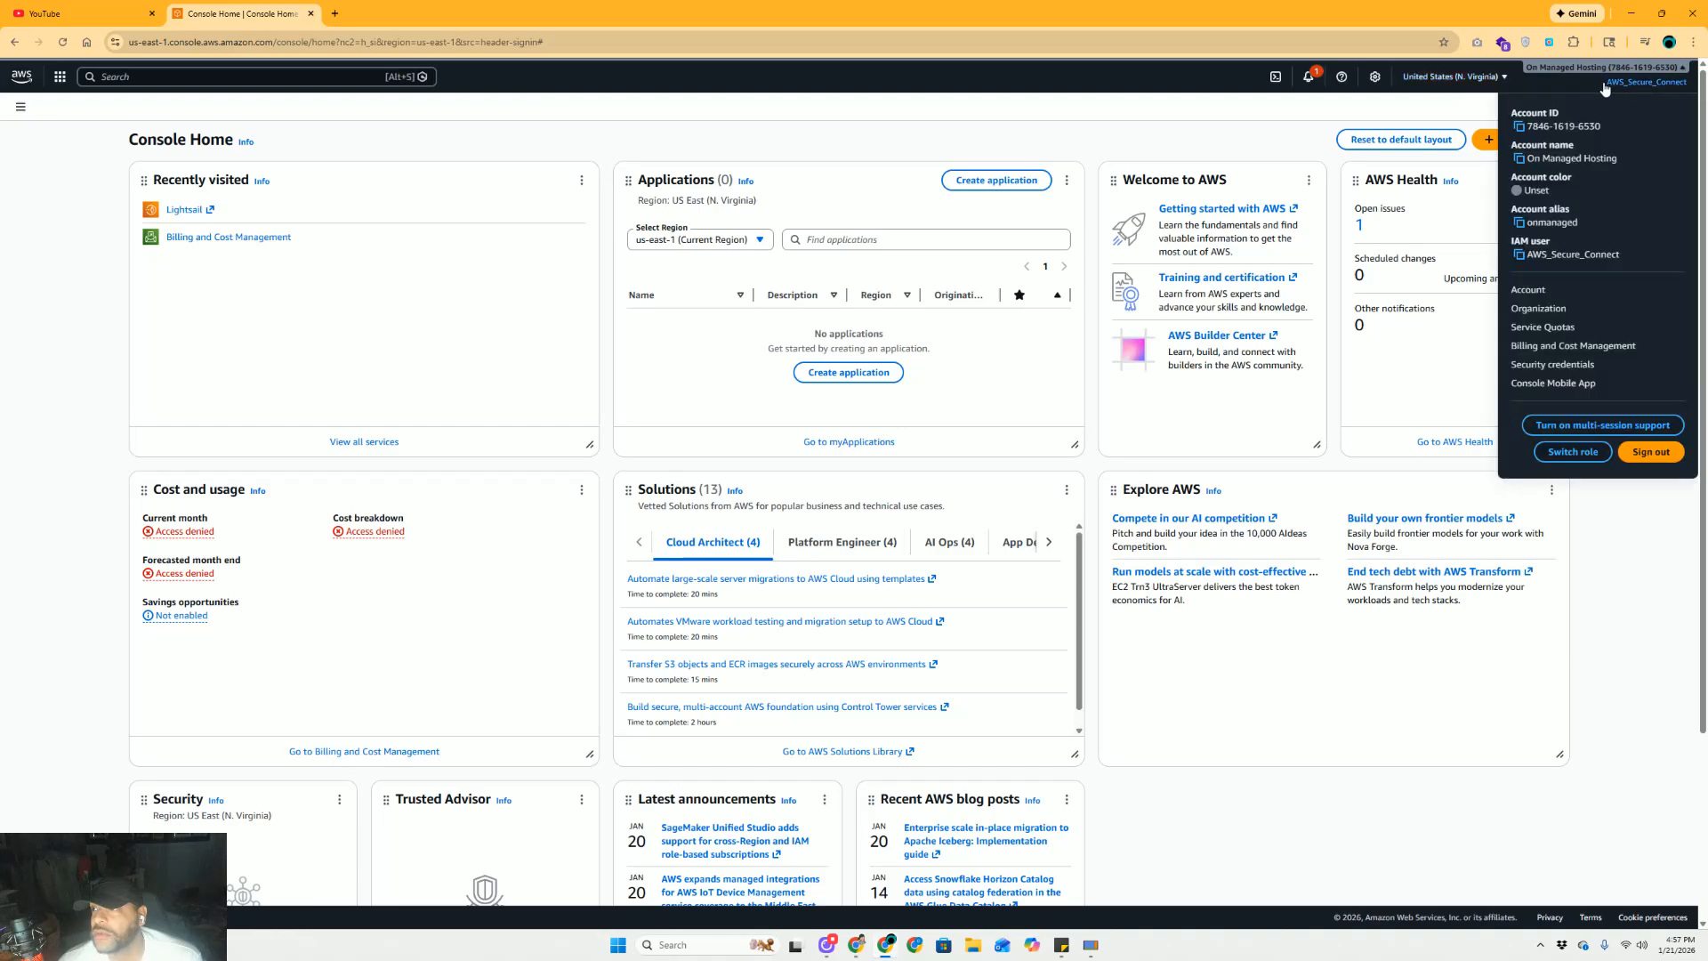
{"action": "left_click", "coordinate": [1443, 84]}
{"action": "left_click", "coordinate": [1253, 104]}
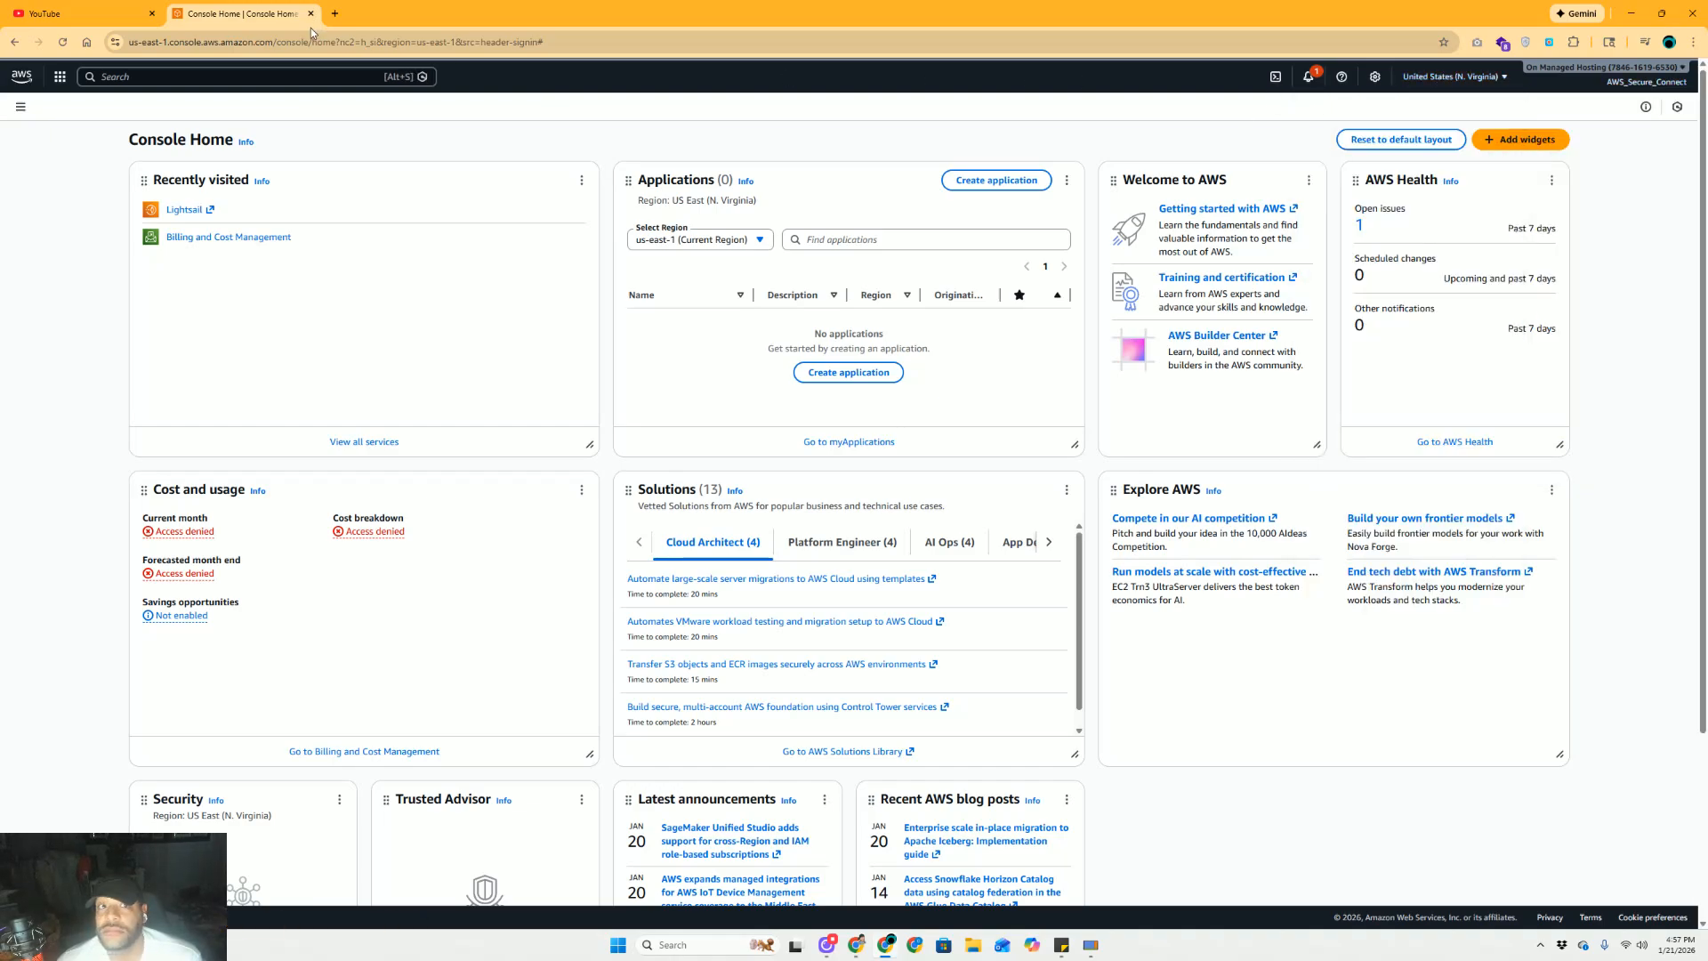
Open the AWS management console in an extra tab, then close that tab
{"action": "left_click", "coordinate": [335, 14]}
{"action": "type", "text": "aw"}
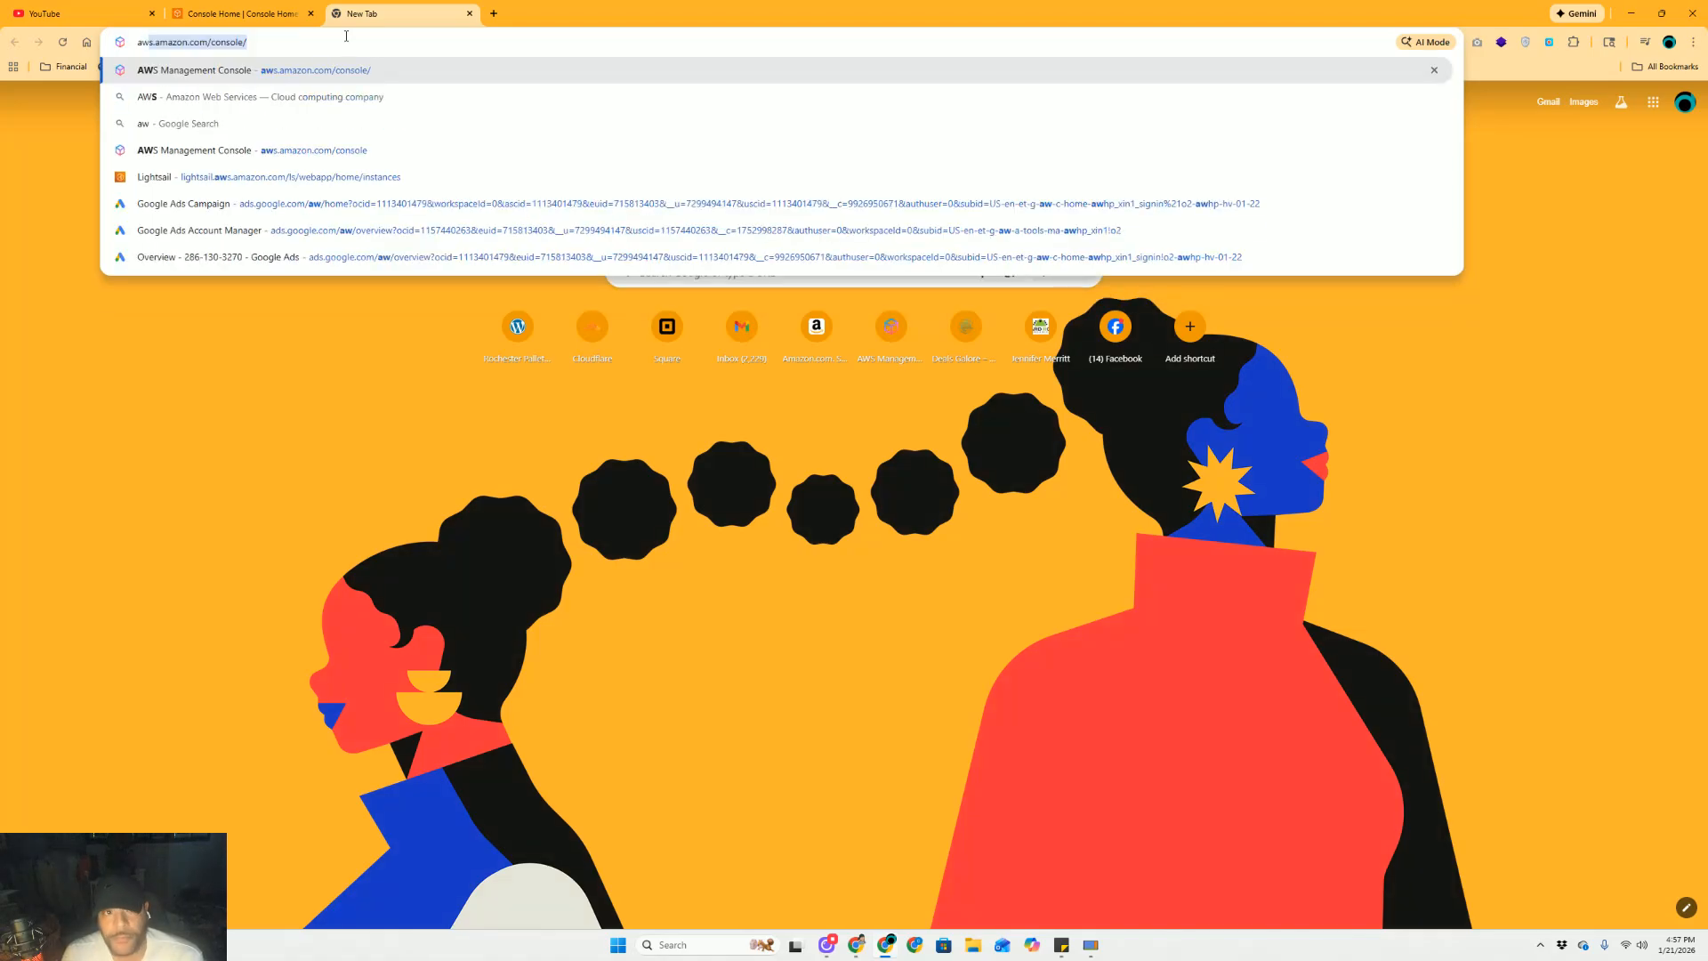
{"action": "key", "text": "Return"}
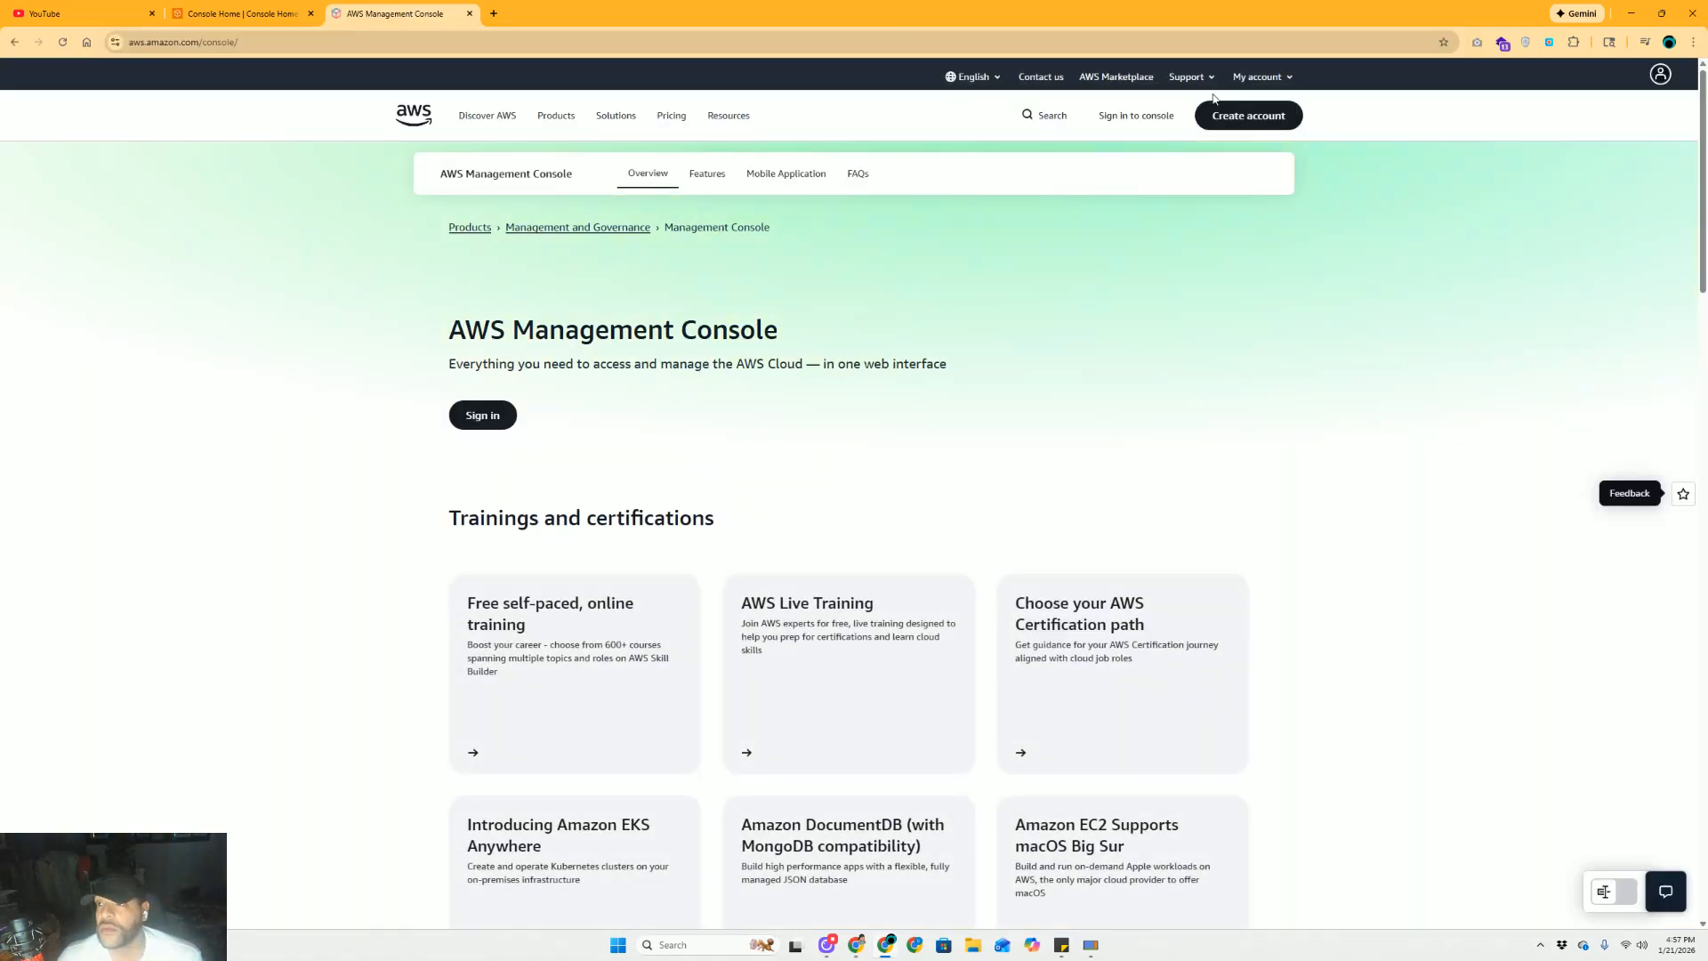
{"action": "left_click", "coordinate": [1262, 77]}
{"action": "left_click", "coordinate": [1262, 118]}
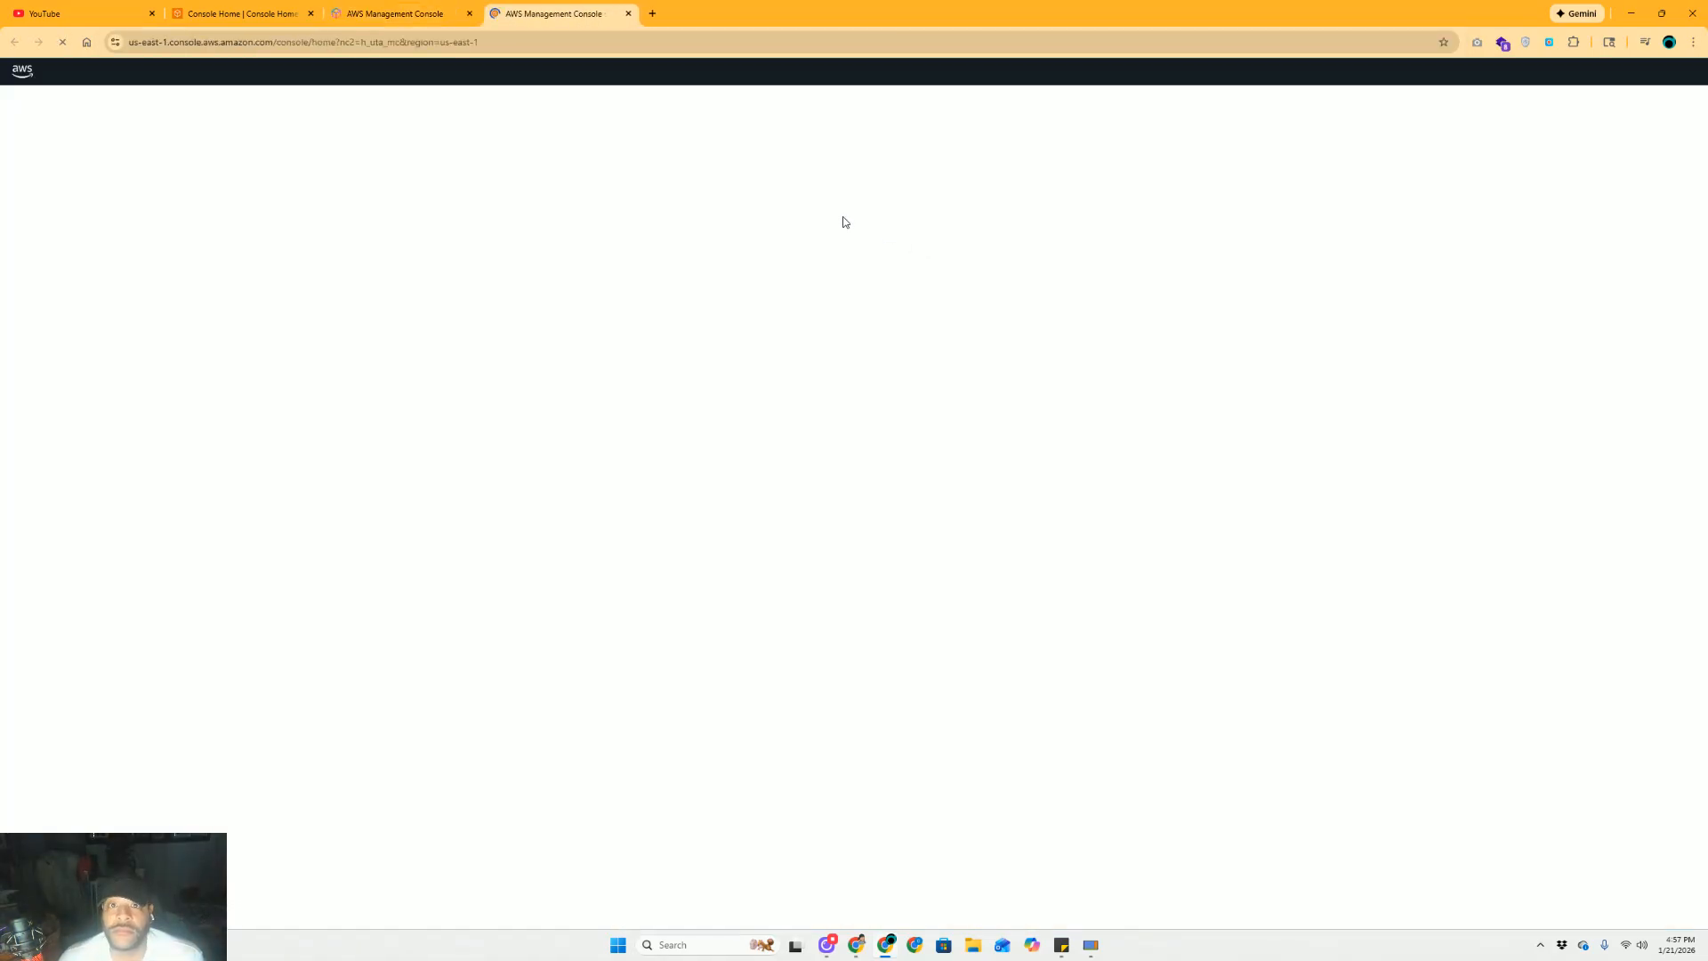
{"action": "left_click", "coordinate": [470, 13]}
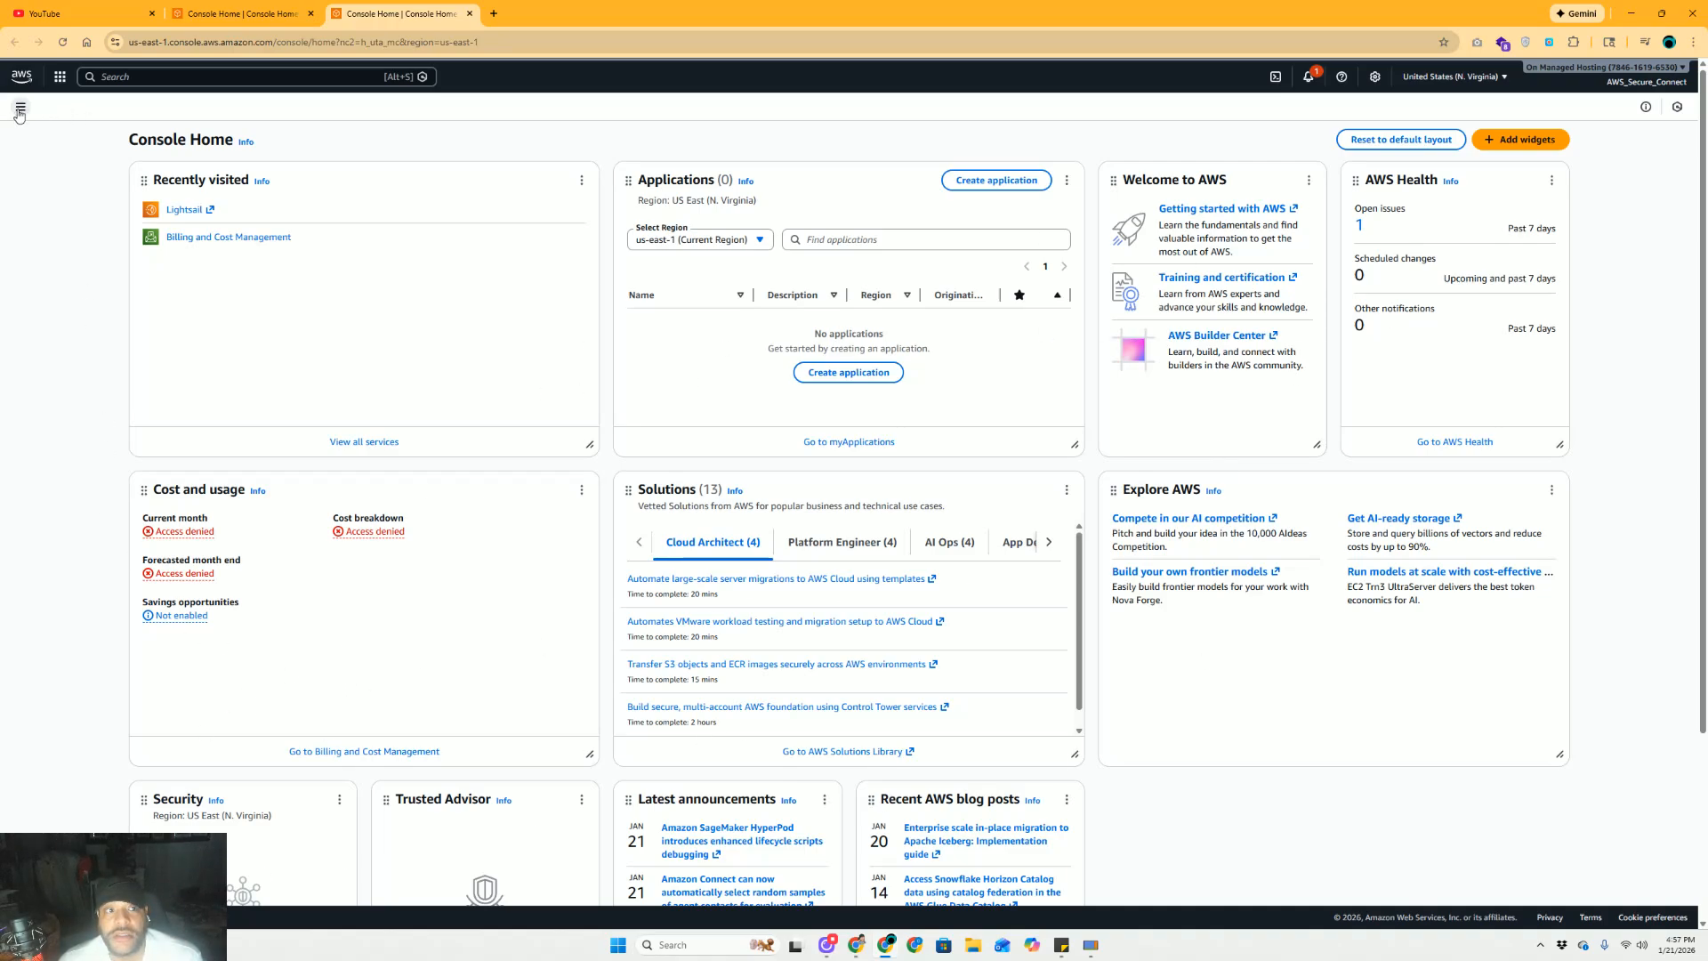
Search for 'lightsail', open the Lightsail service, and close the Console Home tab
{"action": "left_click", "coordinate": [142, 77]}
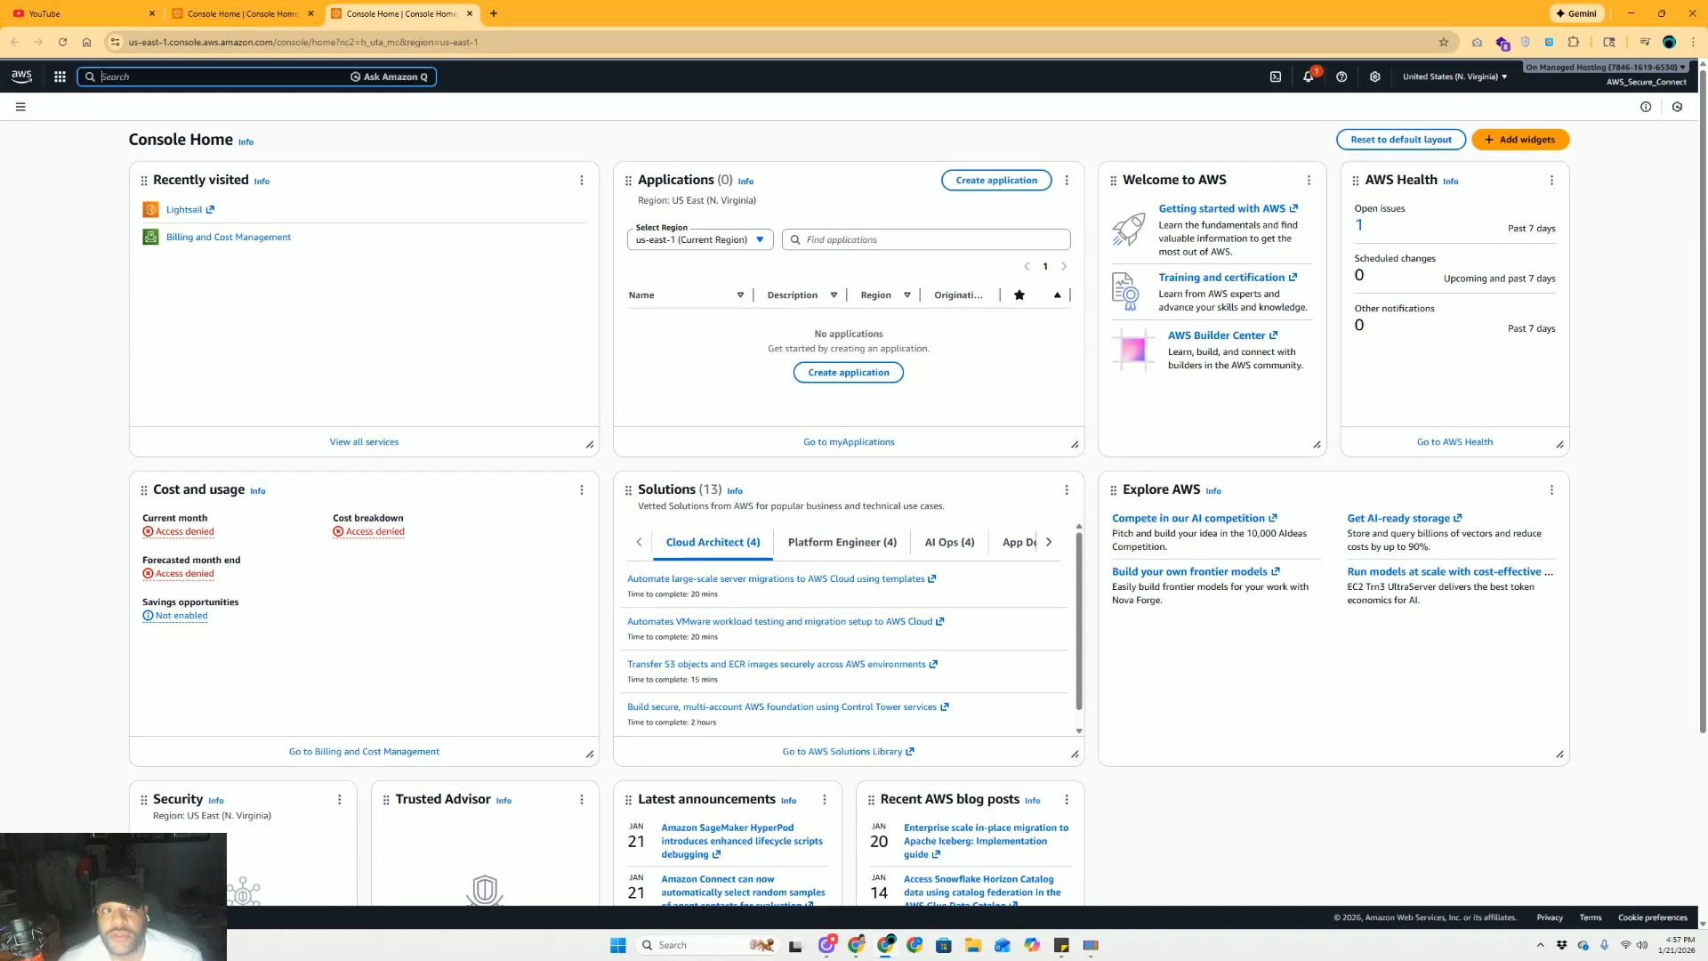
{"action": "type", "text": "light"}
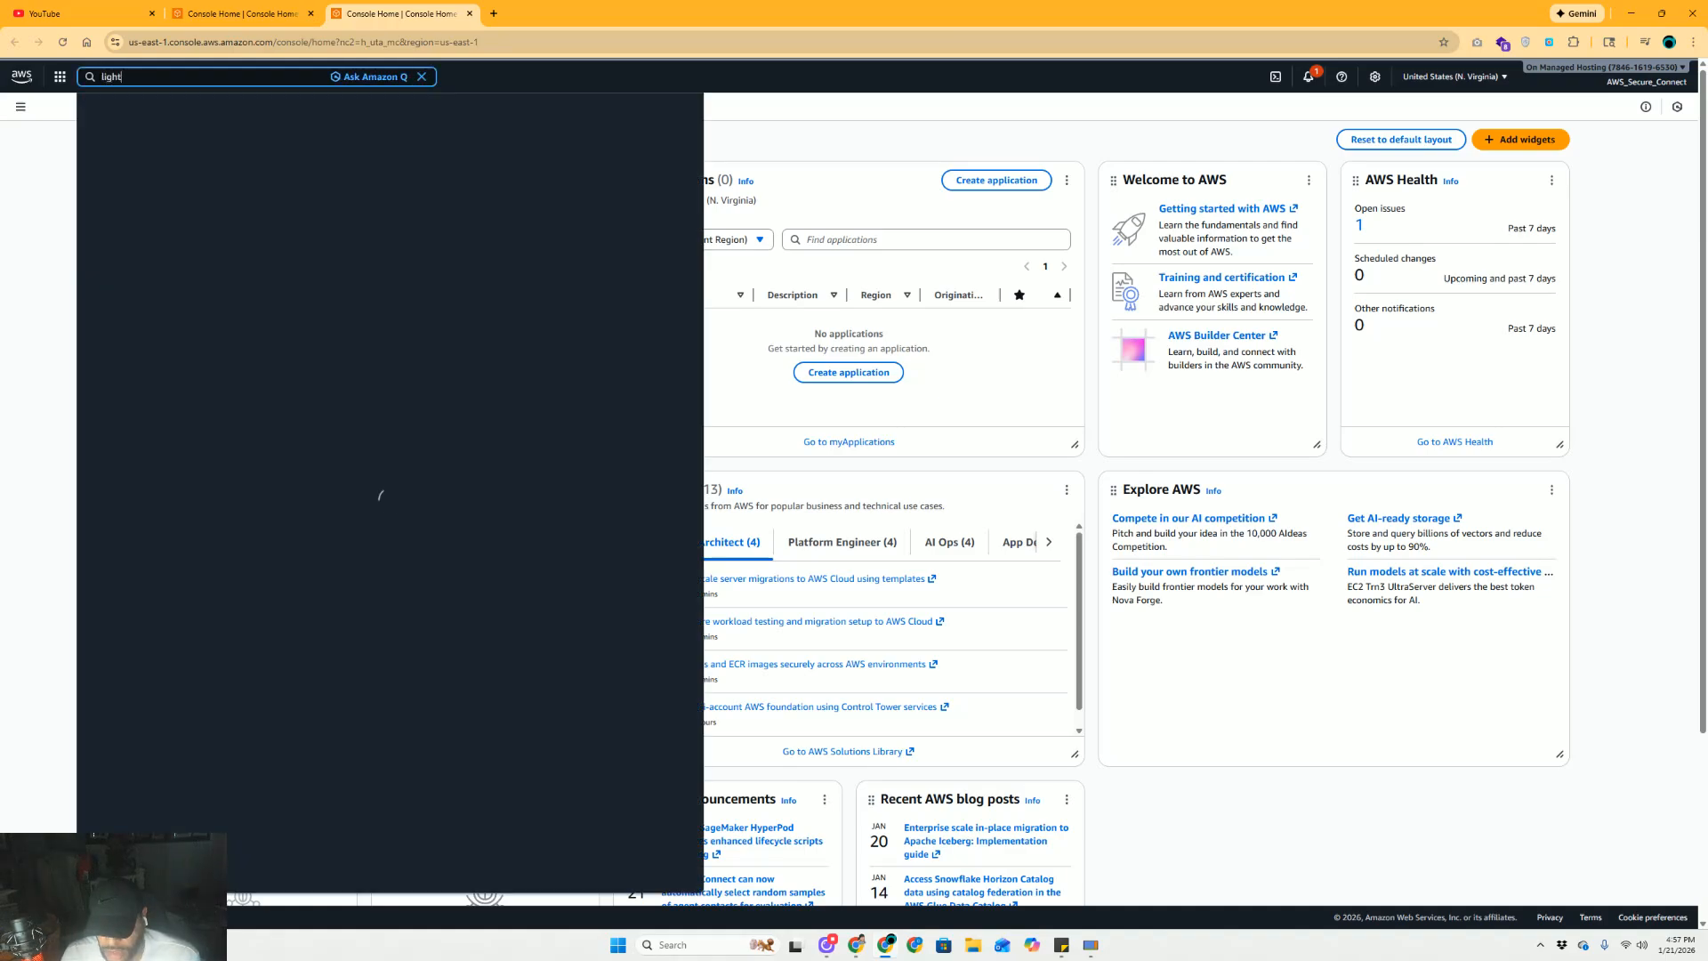
{"action": "type", "text": "sail"}
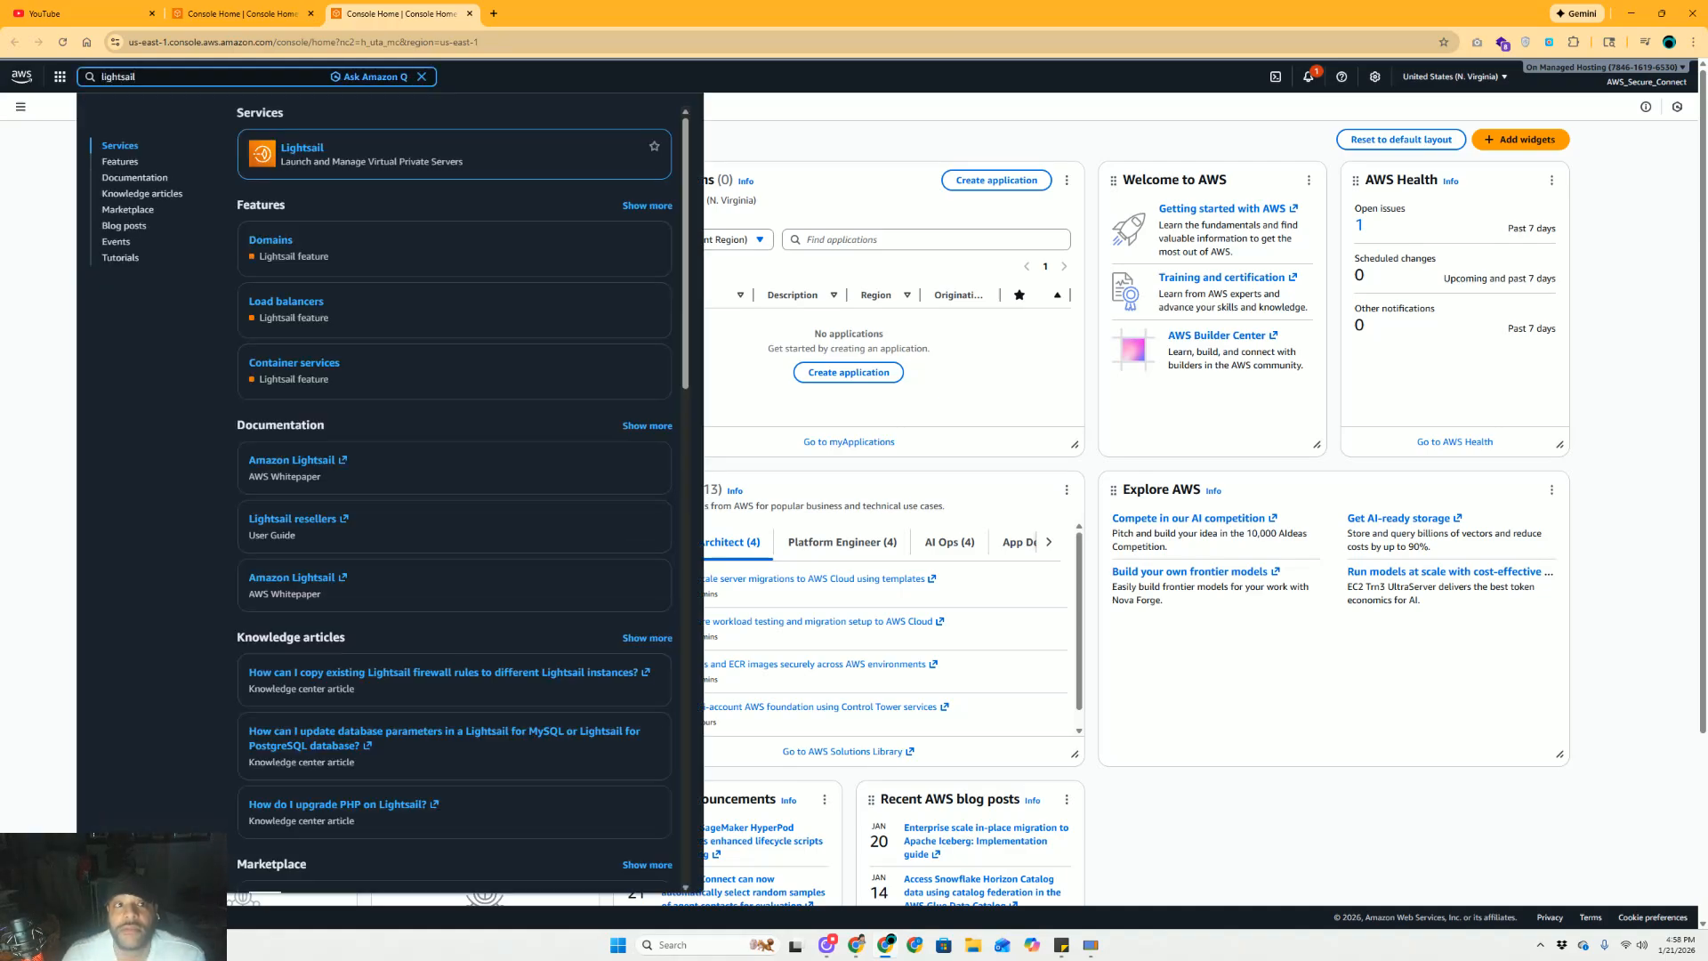
{"action": "left_click", "coordinate": [450, 158]}
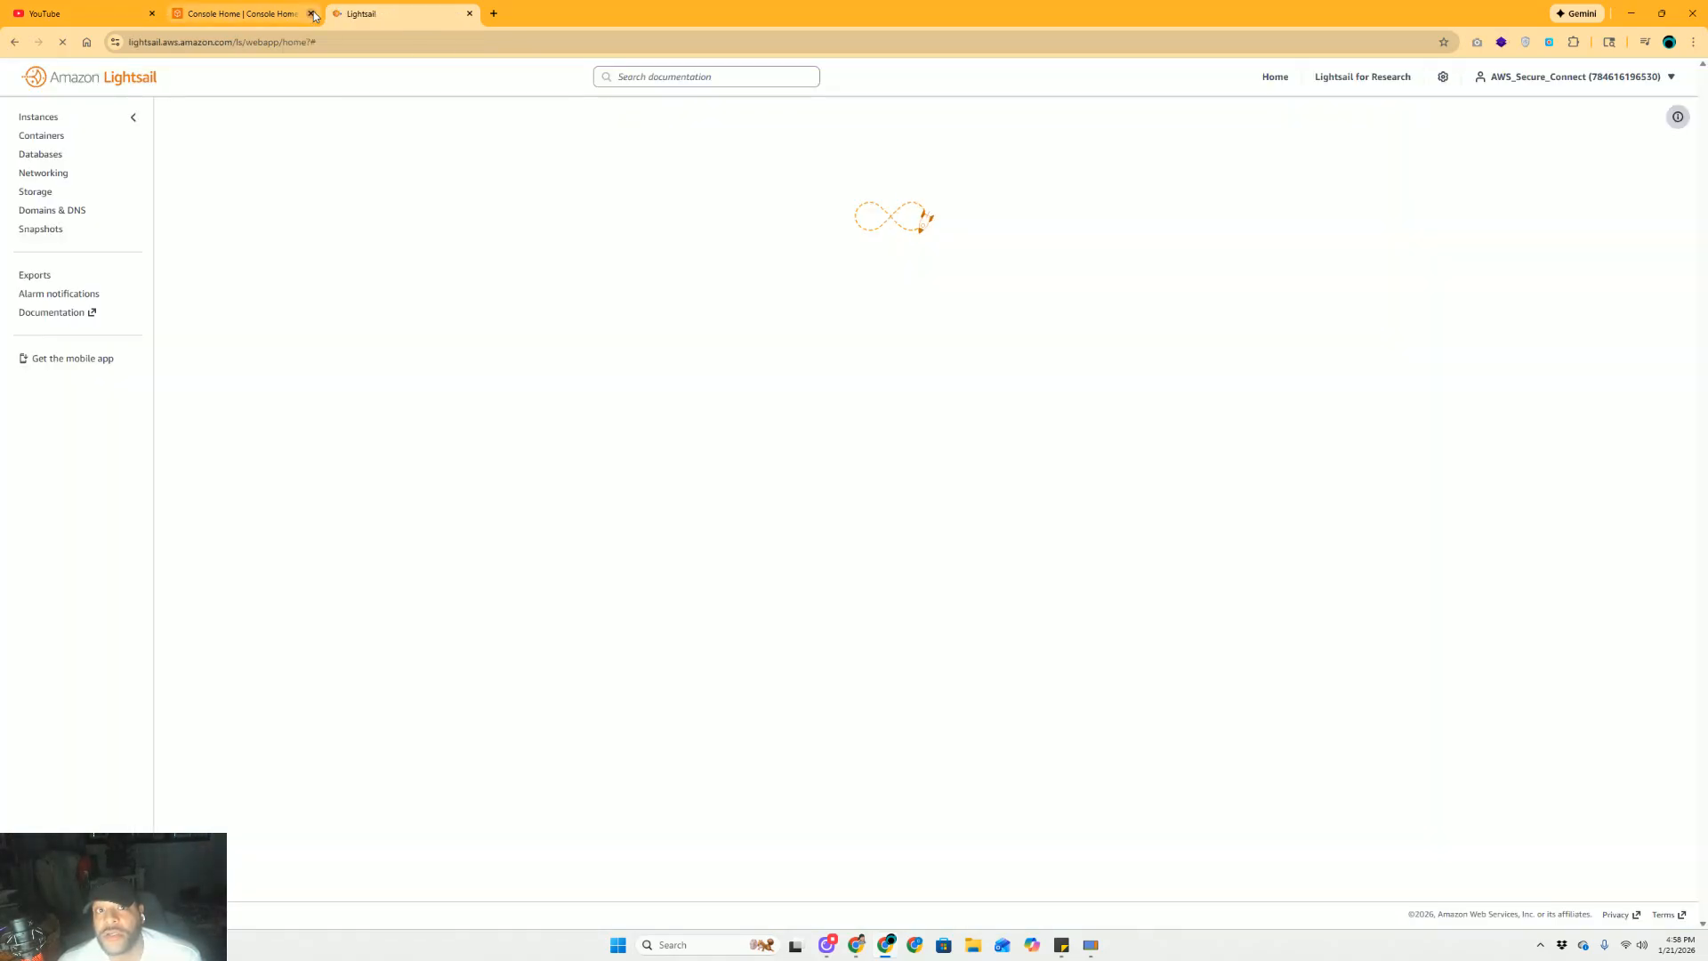
{"action": "left_click", "coordinate": [311, 14]}
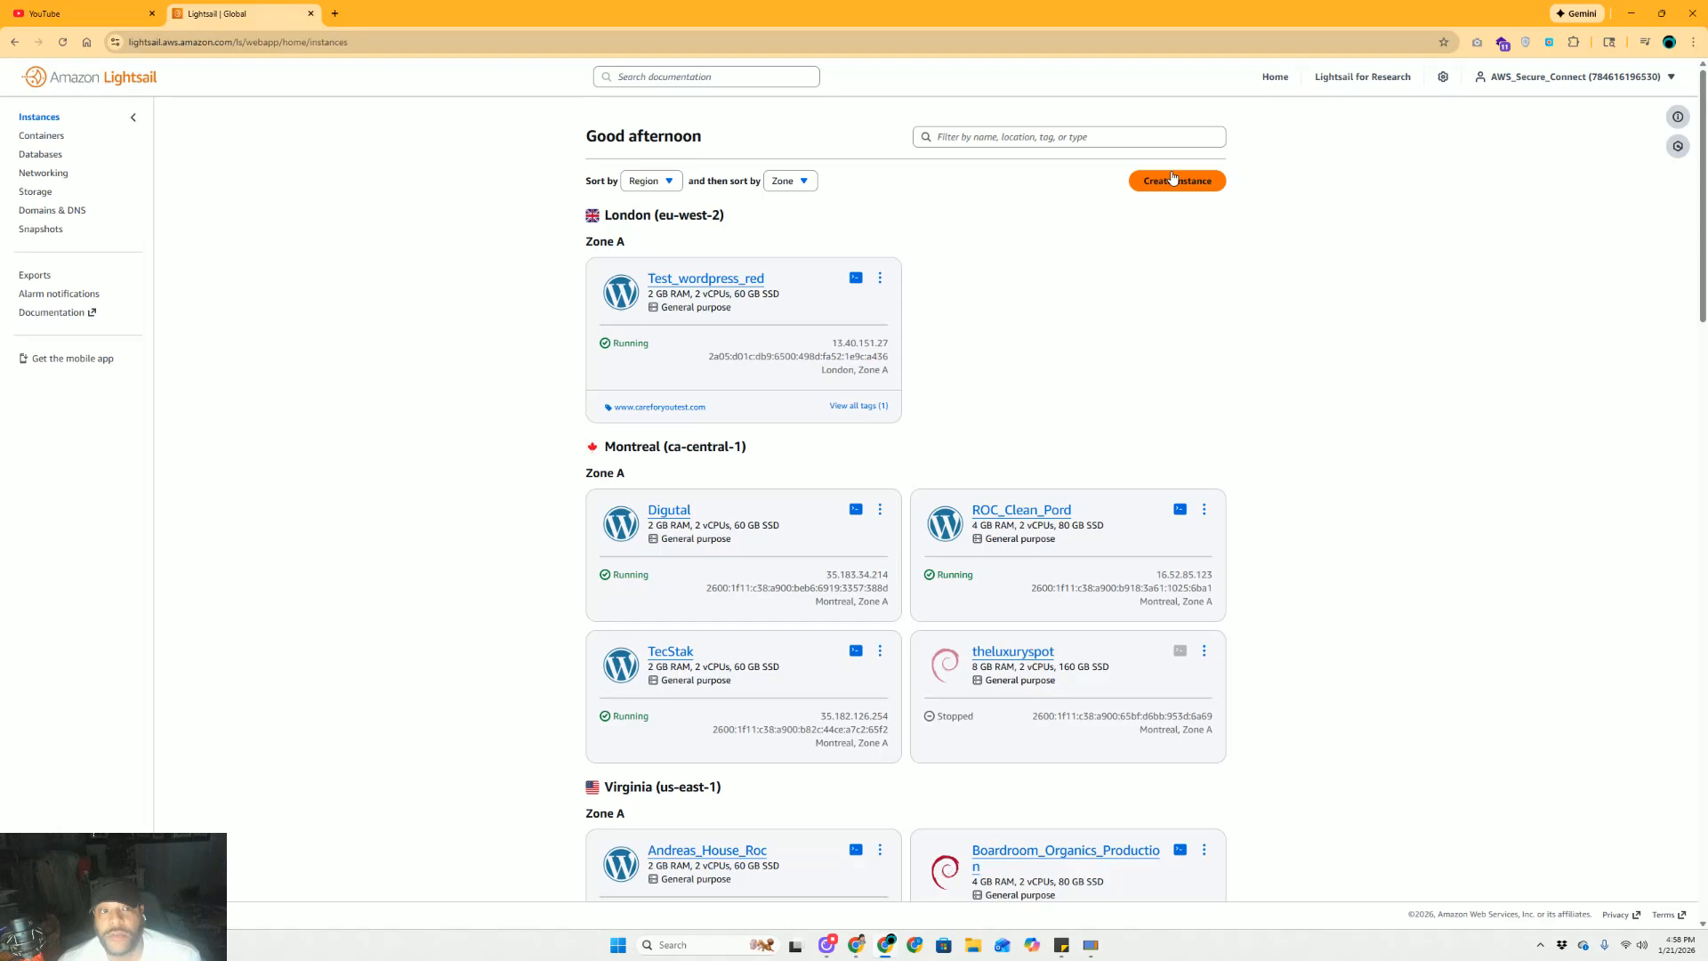
Start a new instance with automatic daily snapshots enabled on the $5 per month plan
{"action": "left_click", "coordinate": [1174, 184]}
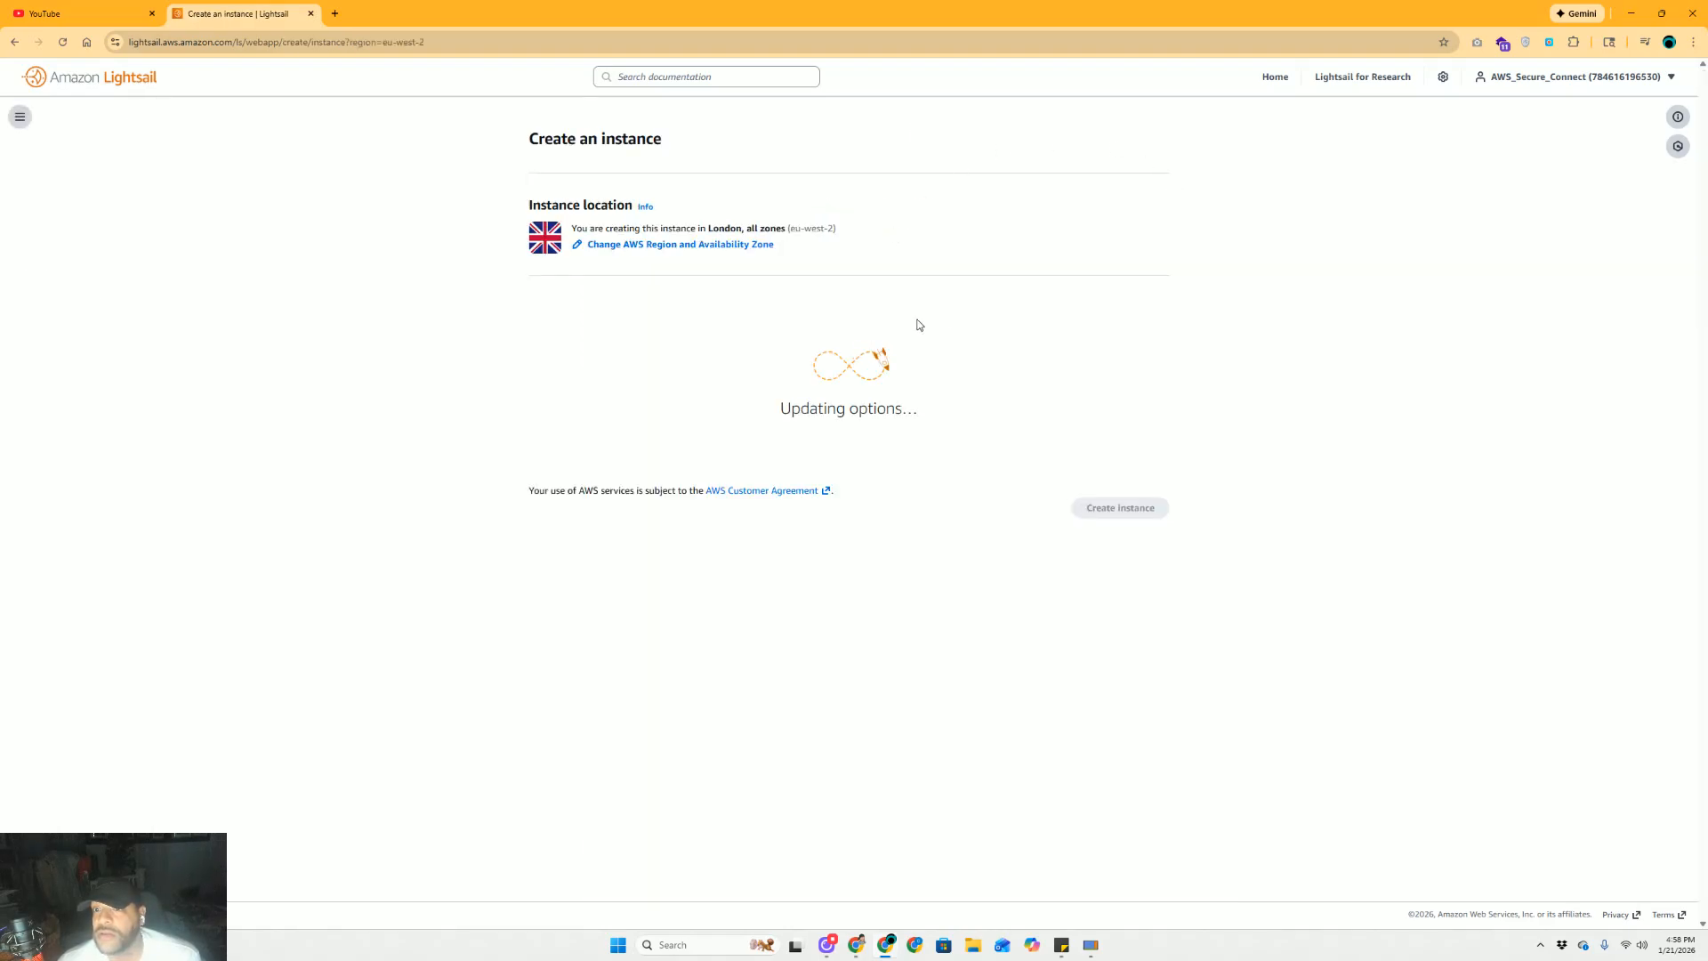
{"action": "left_click", "coordinate": [638, 245]}
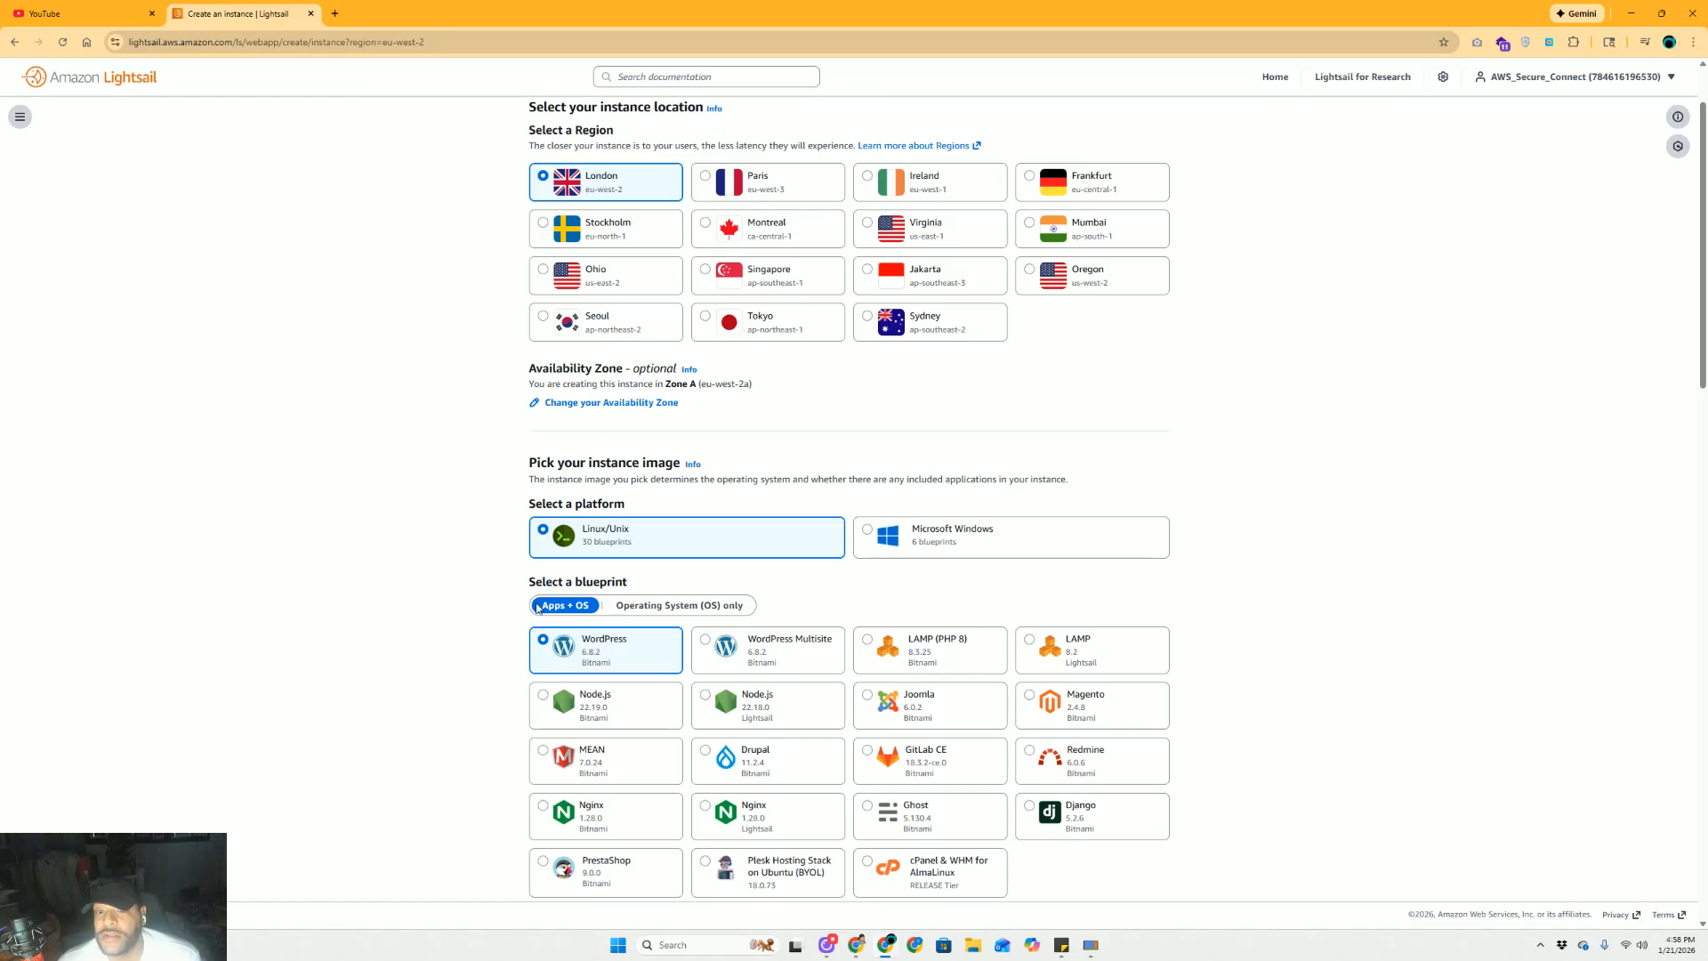
{"action": "scroll", "coordinate": [538, 609], "scroll_direction": "down", "scroll_amount": 3}
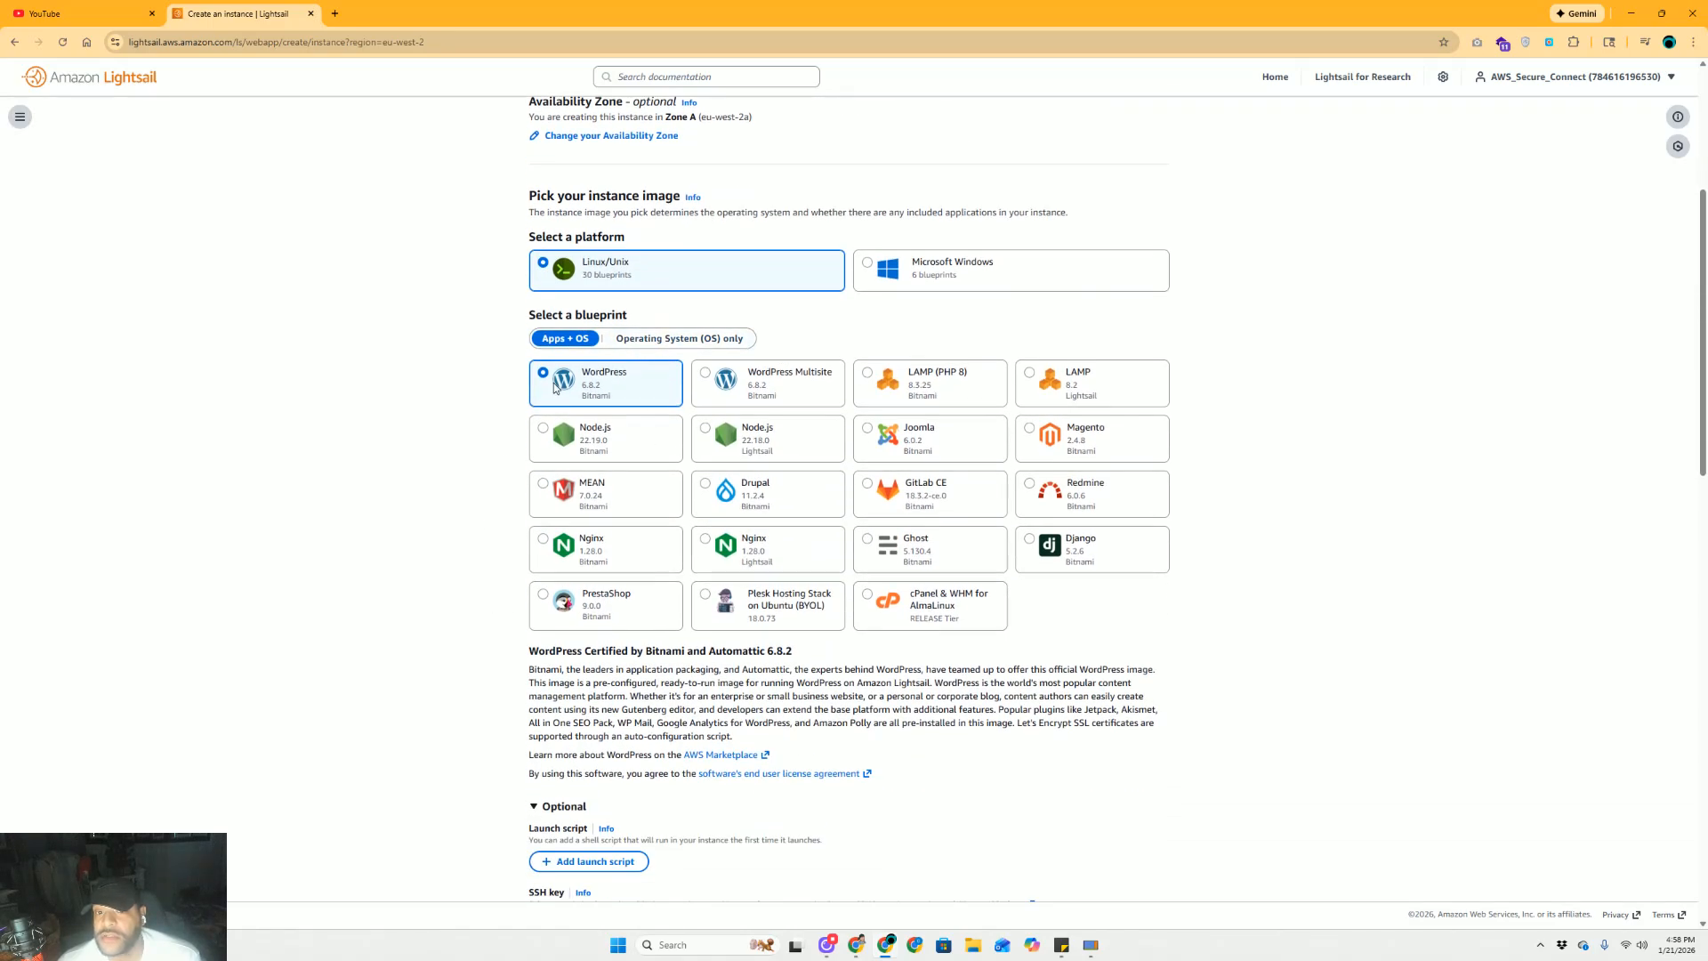
{"action": "scroll", "coordinate": [553, 385], "scroll_direction": "down", "scroll_amount": 5}
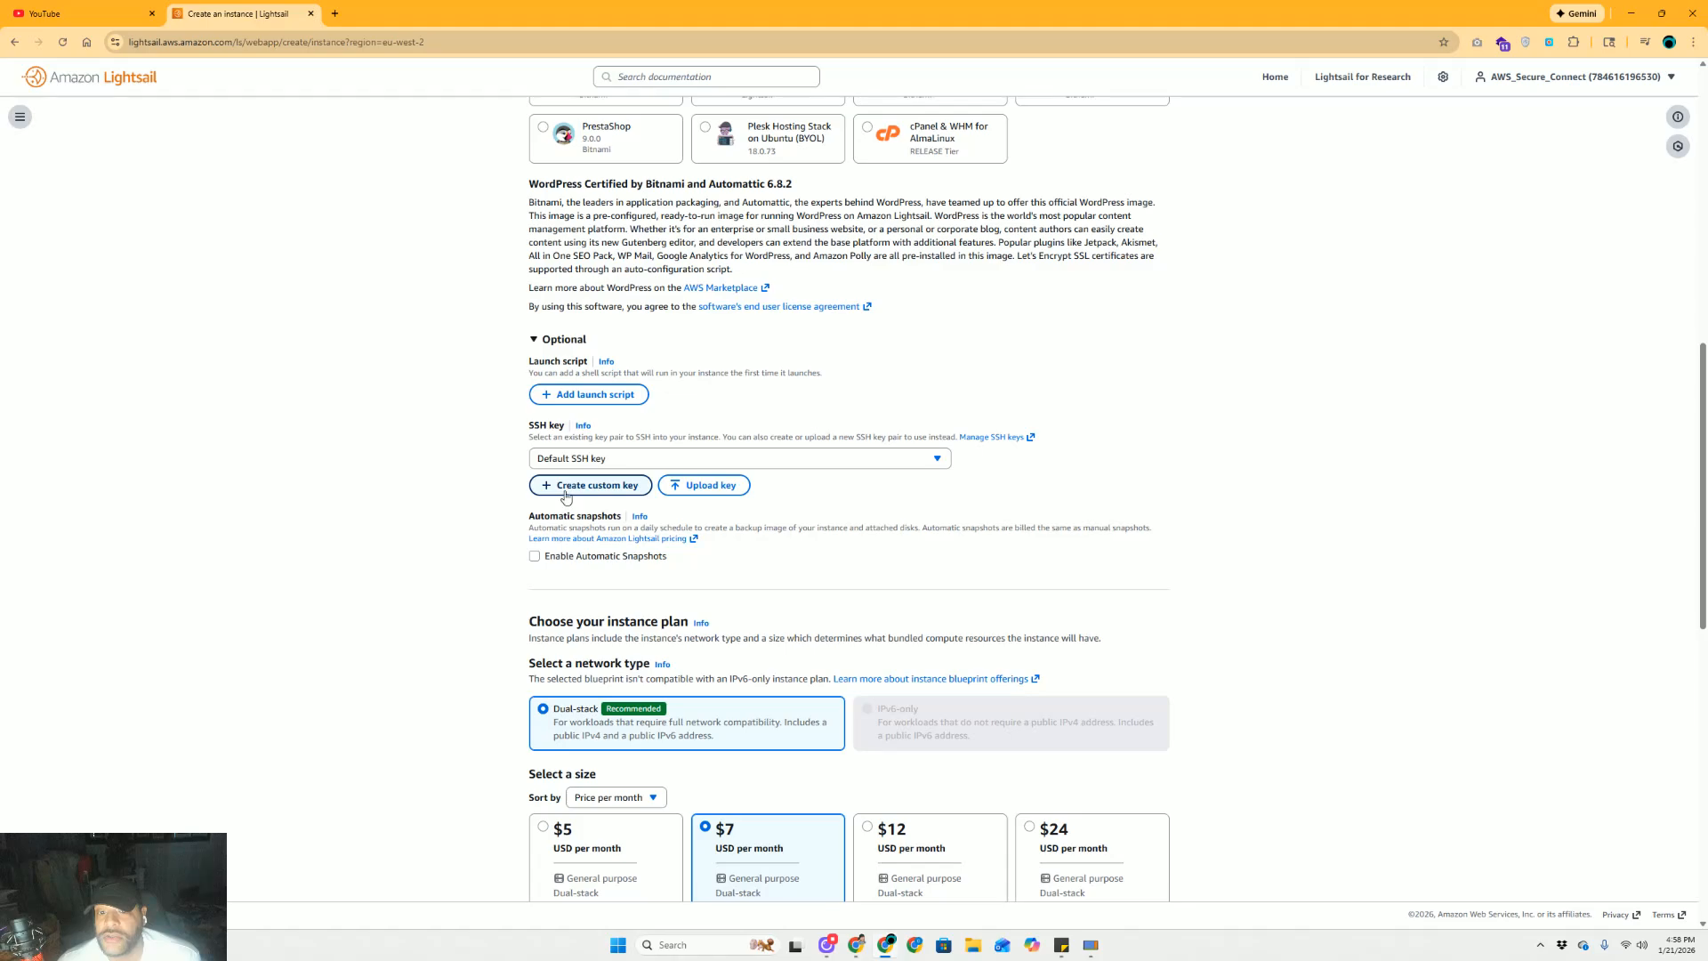
{"action": "left_click", "coordinate": [534, 558]}
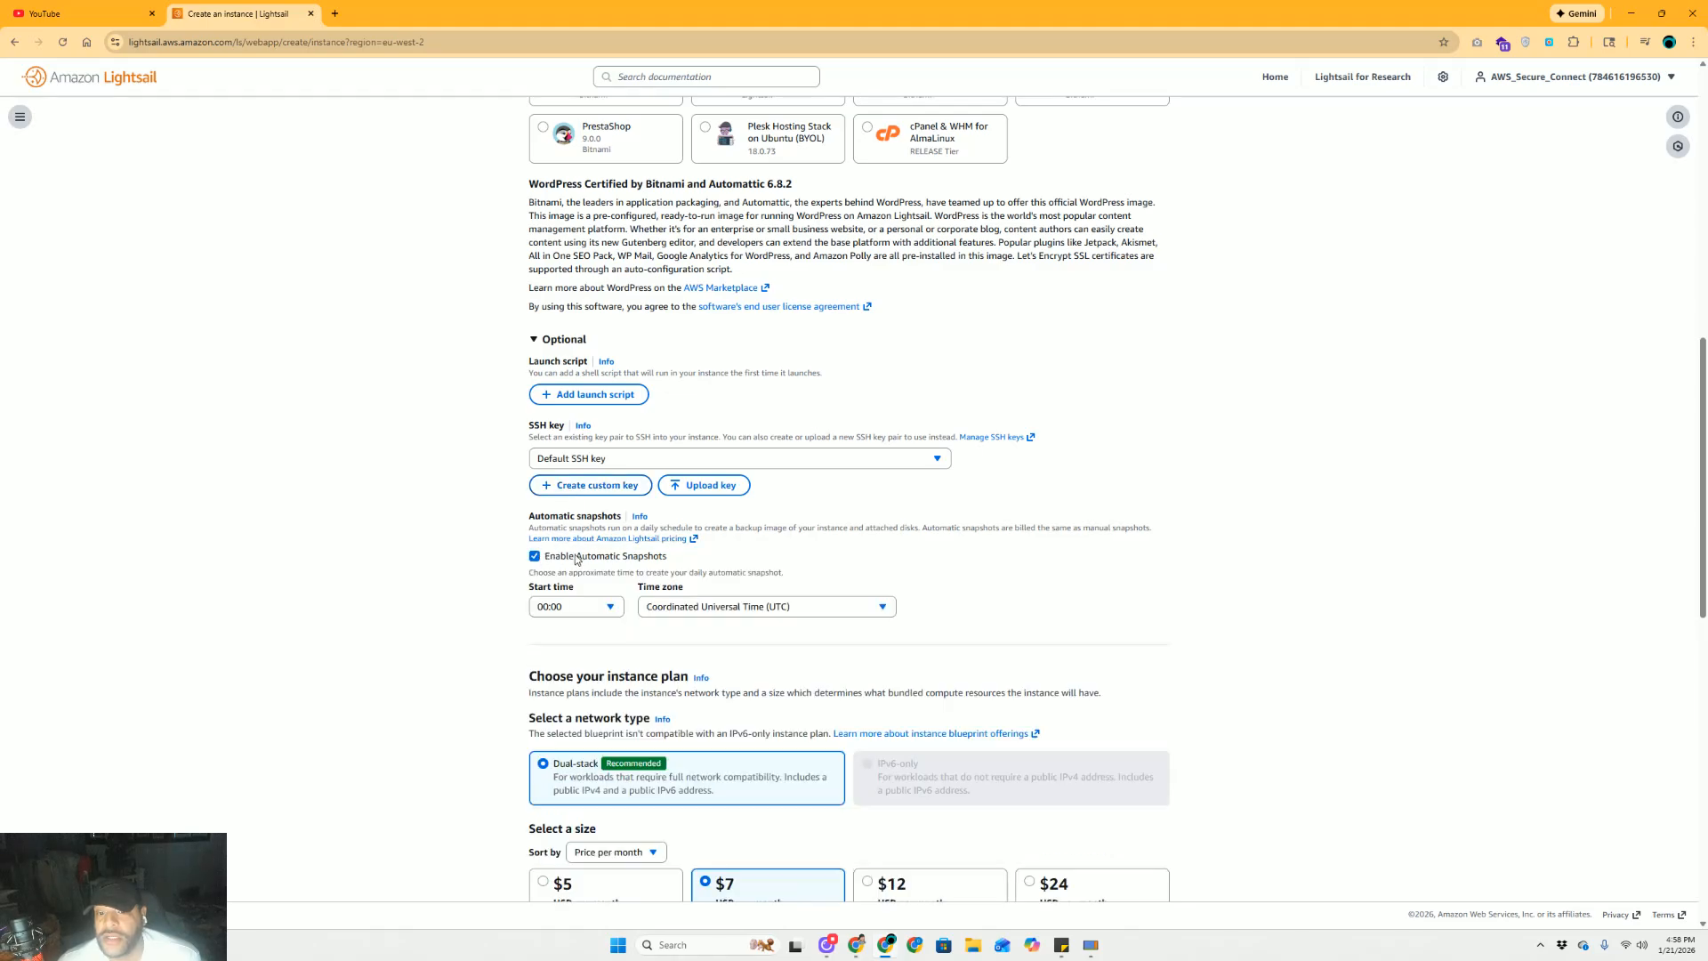
{"action": "scroll", "coordinate": [584, 562], "scroll_direction": "down", "scroll_amount": 2}
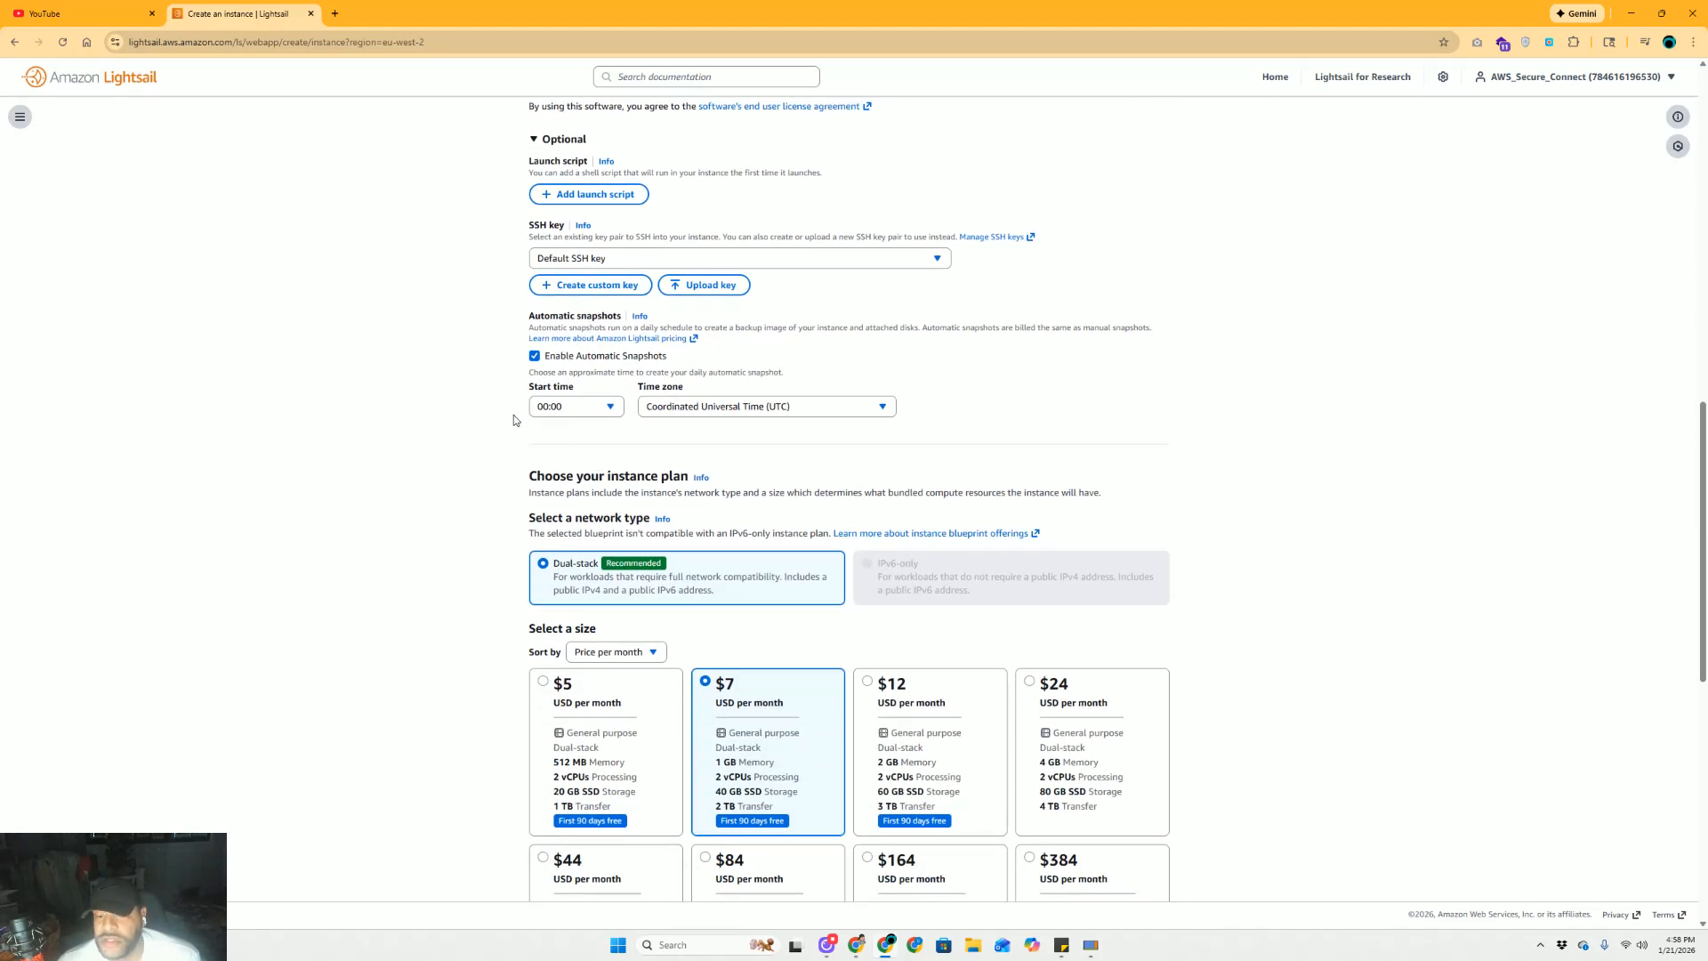
{"action": "scroll", "coordinate": [514, 420], "scroll_direction": "down", "scroll_amount": 3}
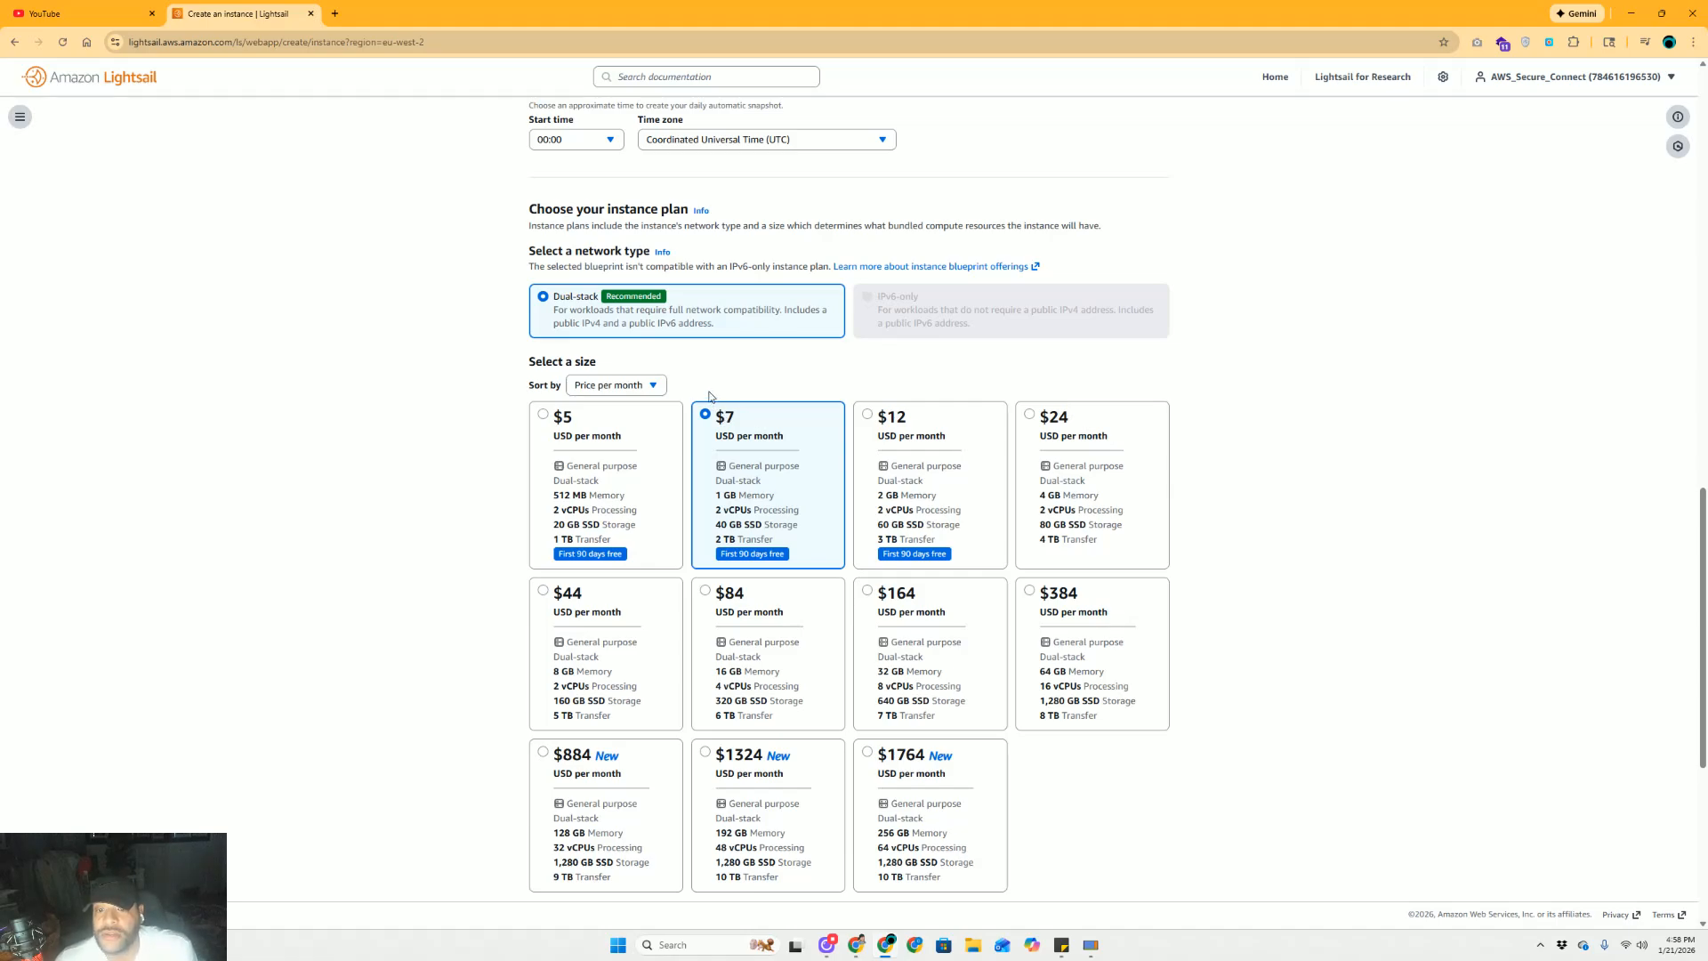
{"action": "left_click", "coordinate": [543, 417]}
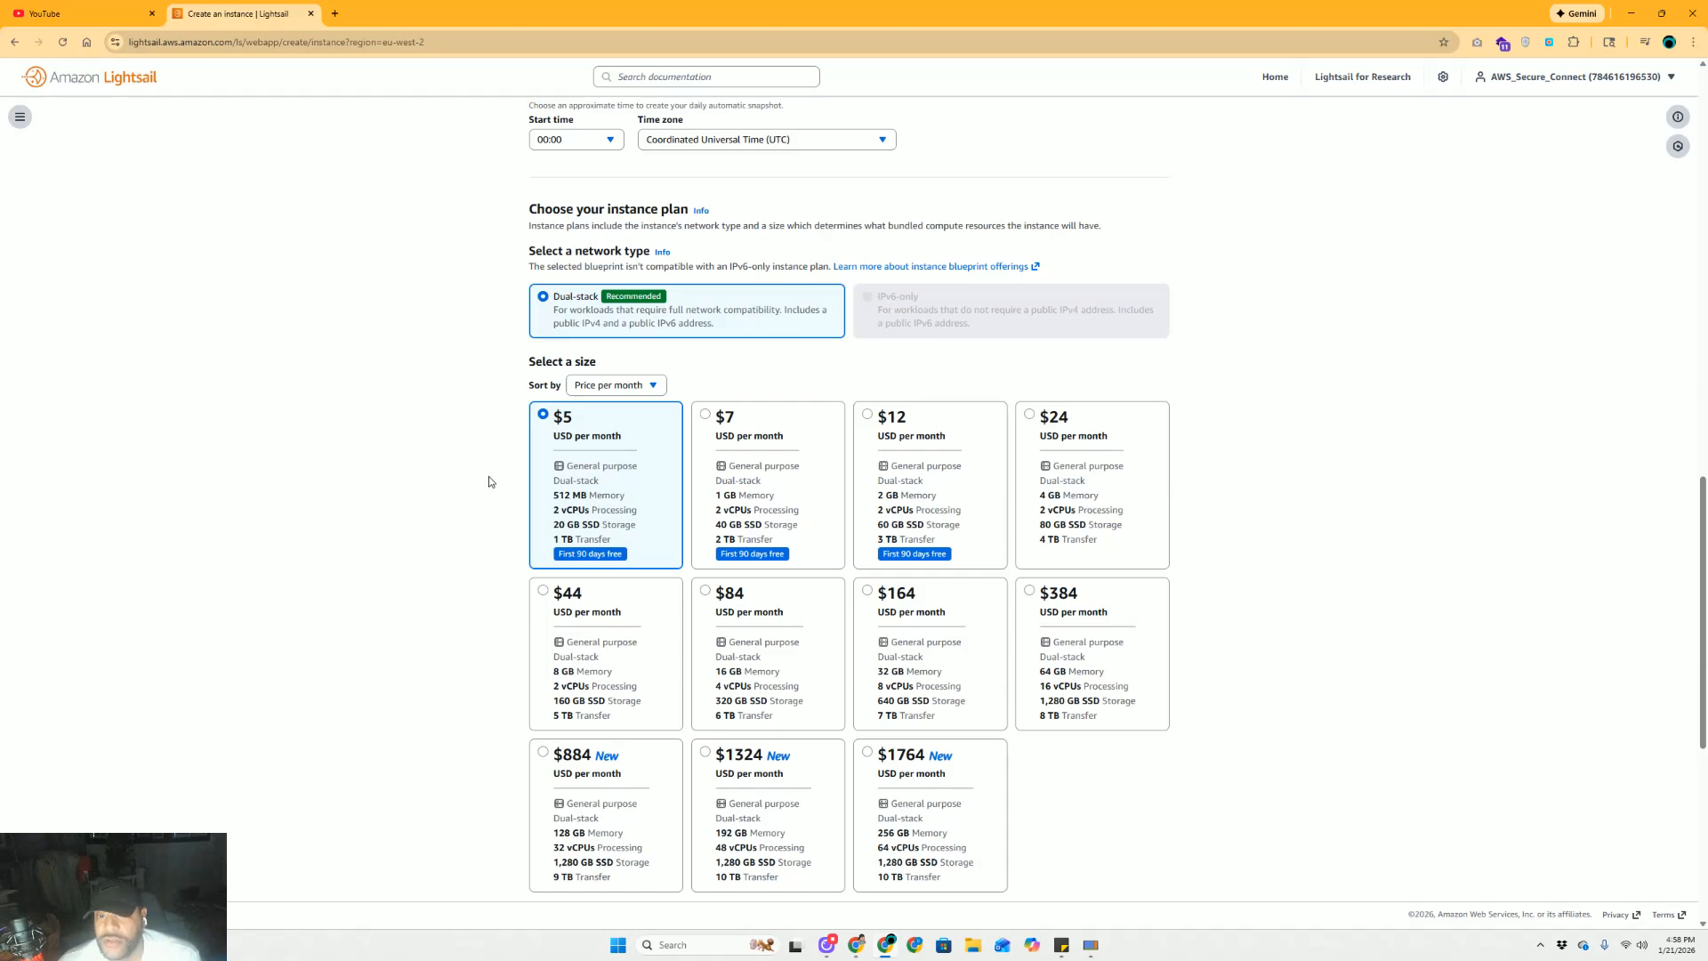
Name the instance Test_WordPress and create it
{"action": "scroll", "coordinate": [488, 472], "scroll_direction": "down", "scroll_amount": 1}
{"action": "scroll", "coordinate": [492, 465], "scroll_direction": "down", "scroll_amount": 3}
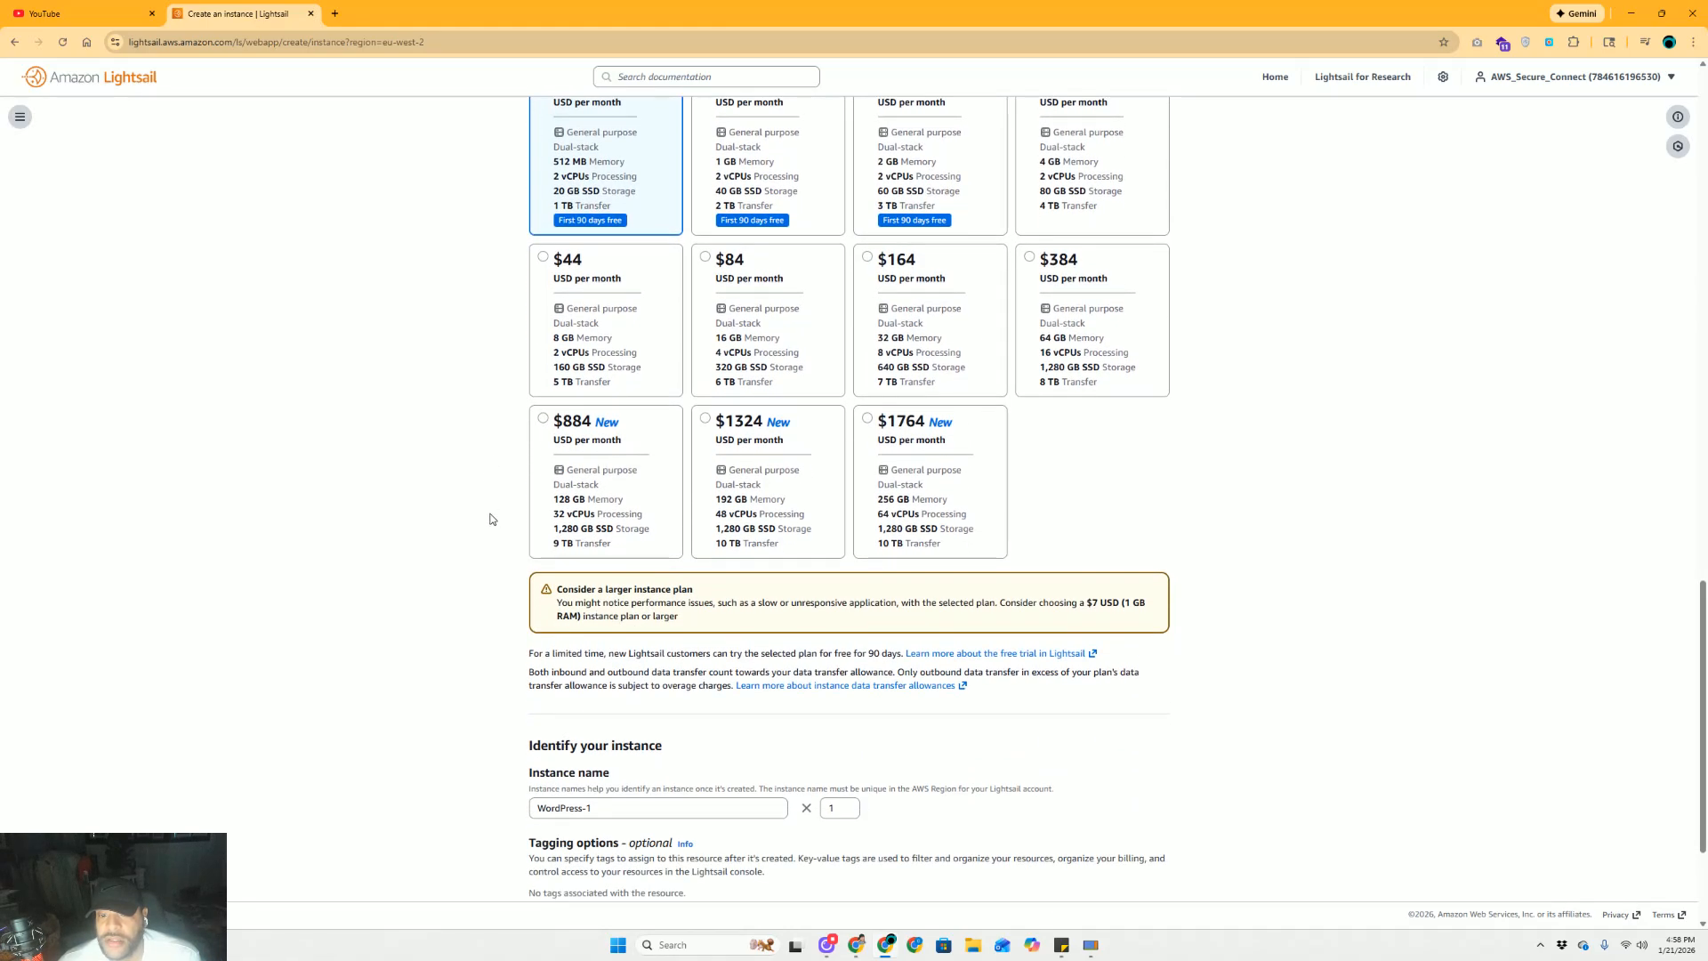
{"action": "scroll", "coordinate": [490, 516], "scroll_direction": "down", "scroll_amount": 2}
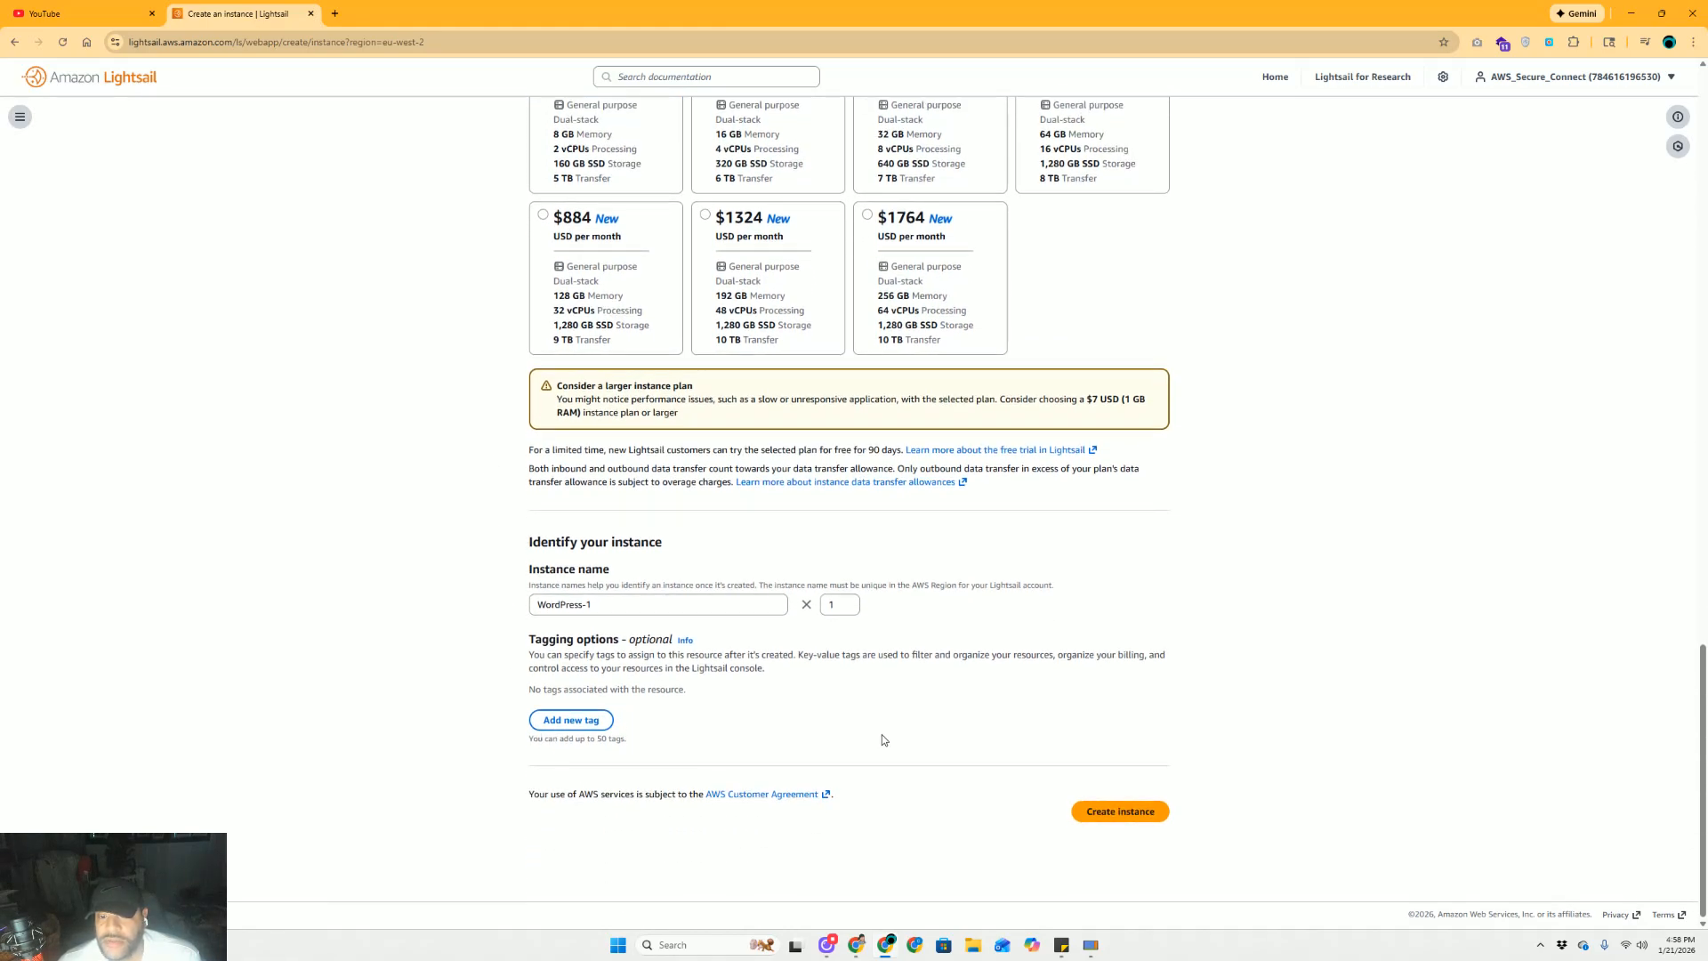
{"action": "left_click_drag", "start_coordinate": [656, 605], "coordinate": [496, 633]}
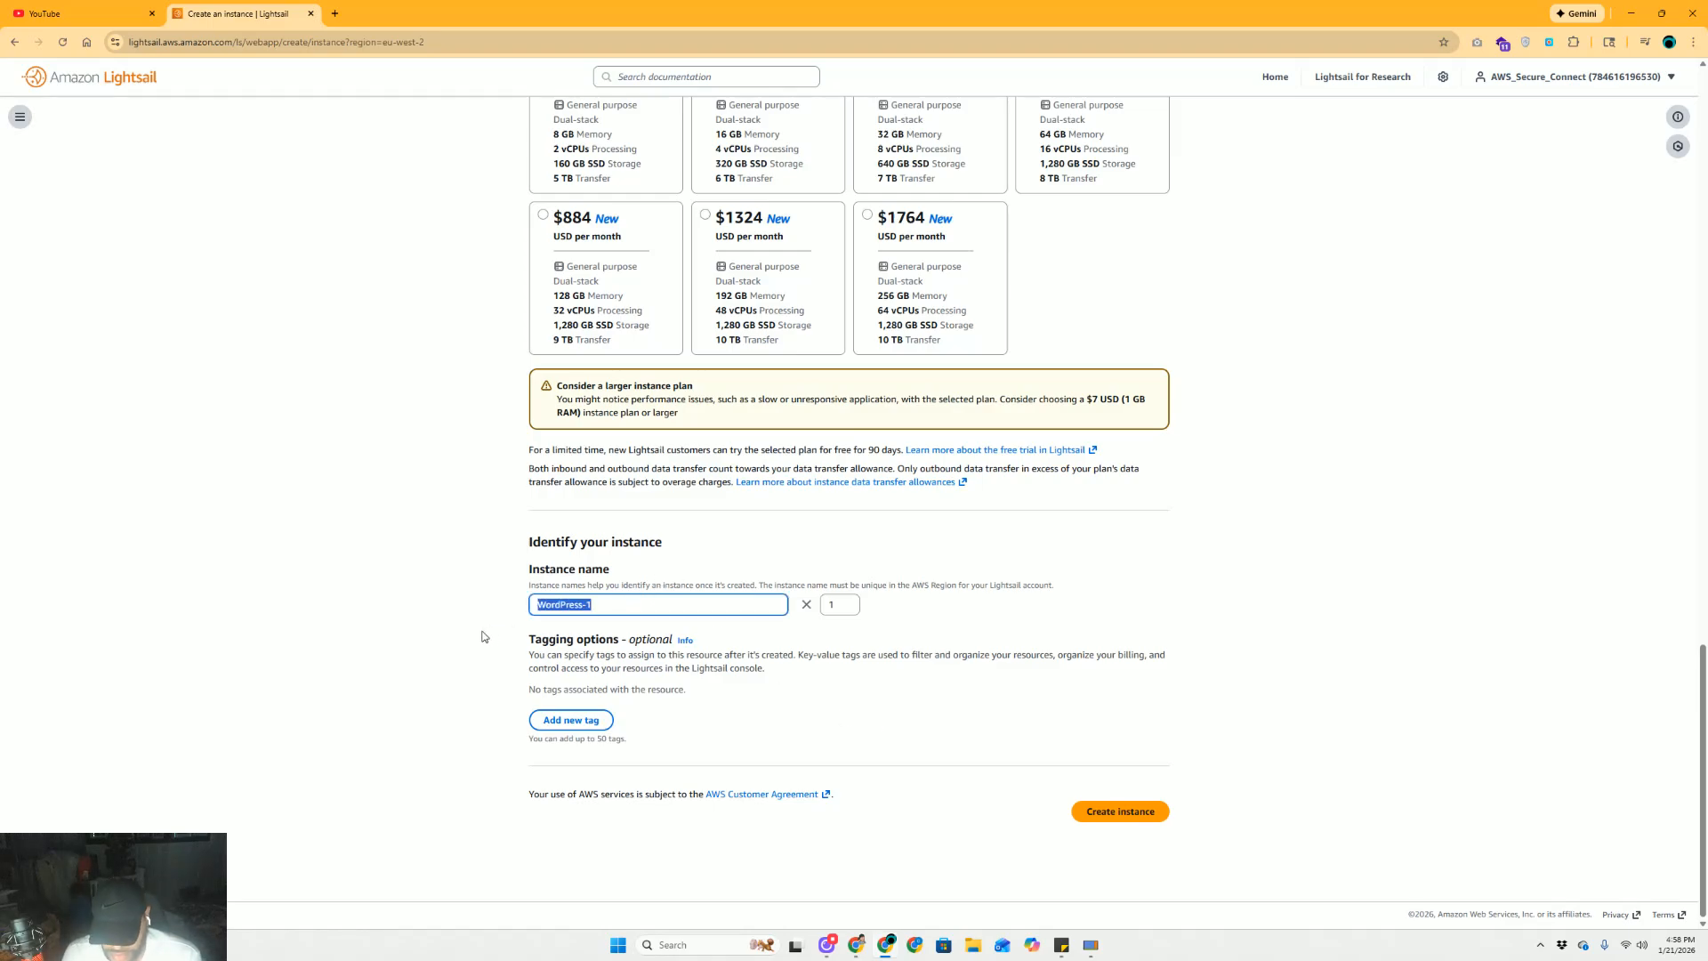
{"action": "type", "text": "Test"}
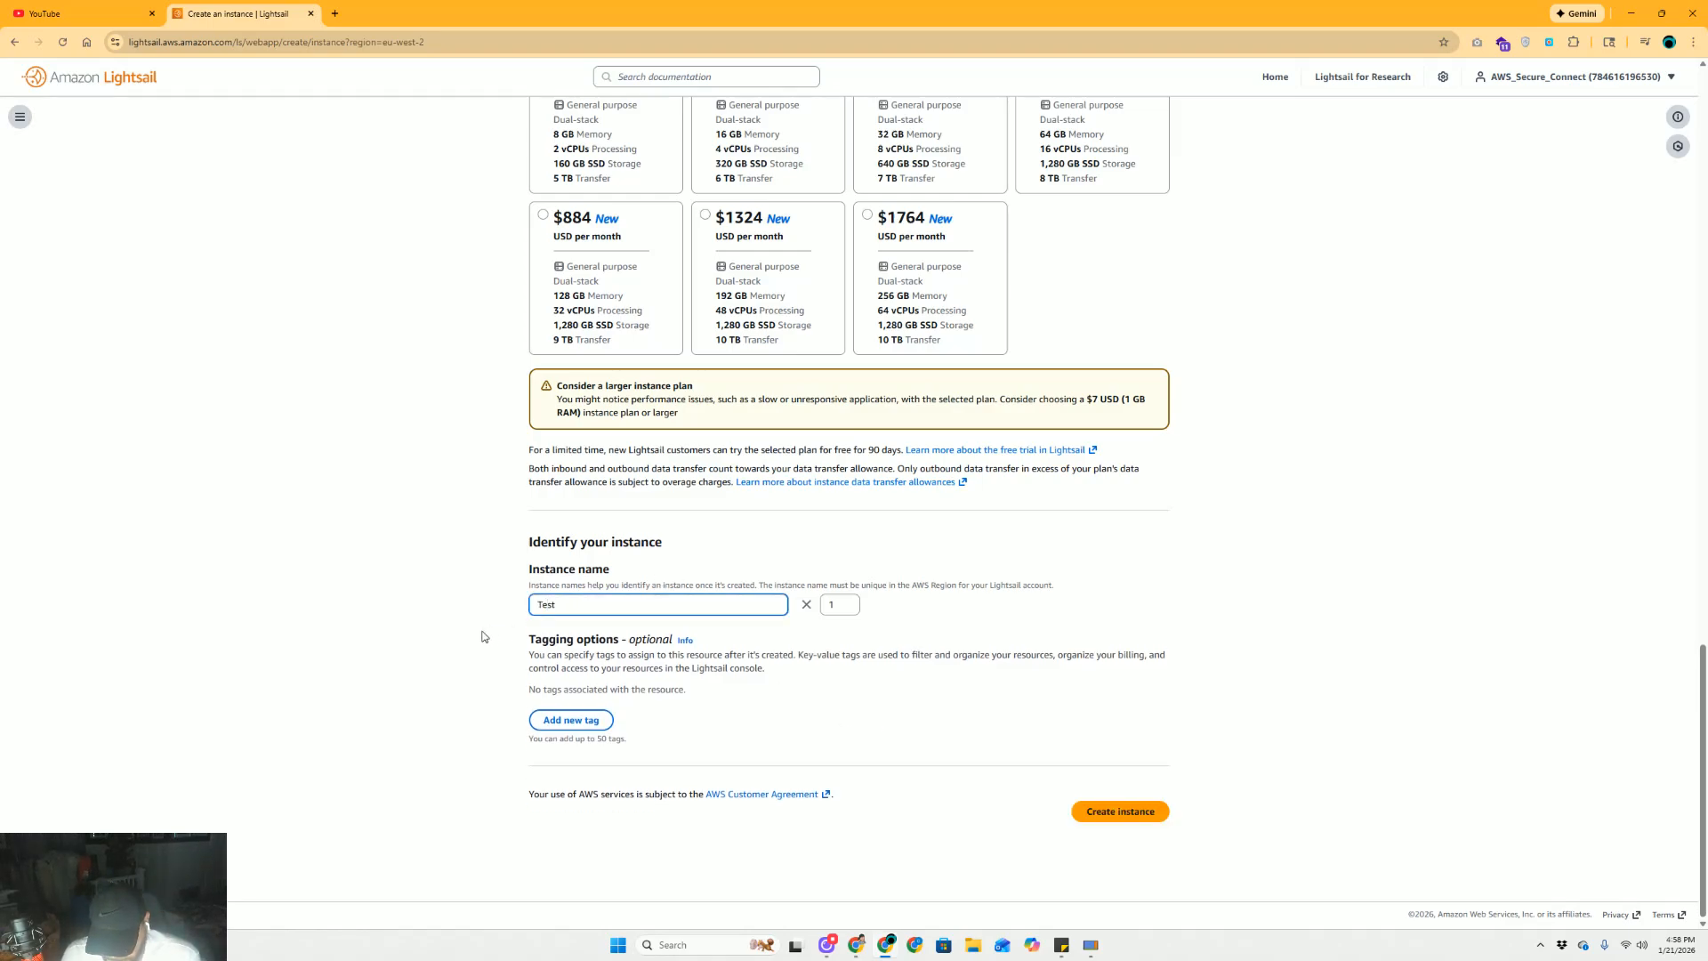
{"action": "type", "text": "_WordPress"}
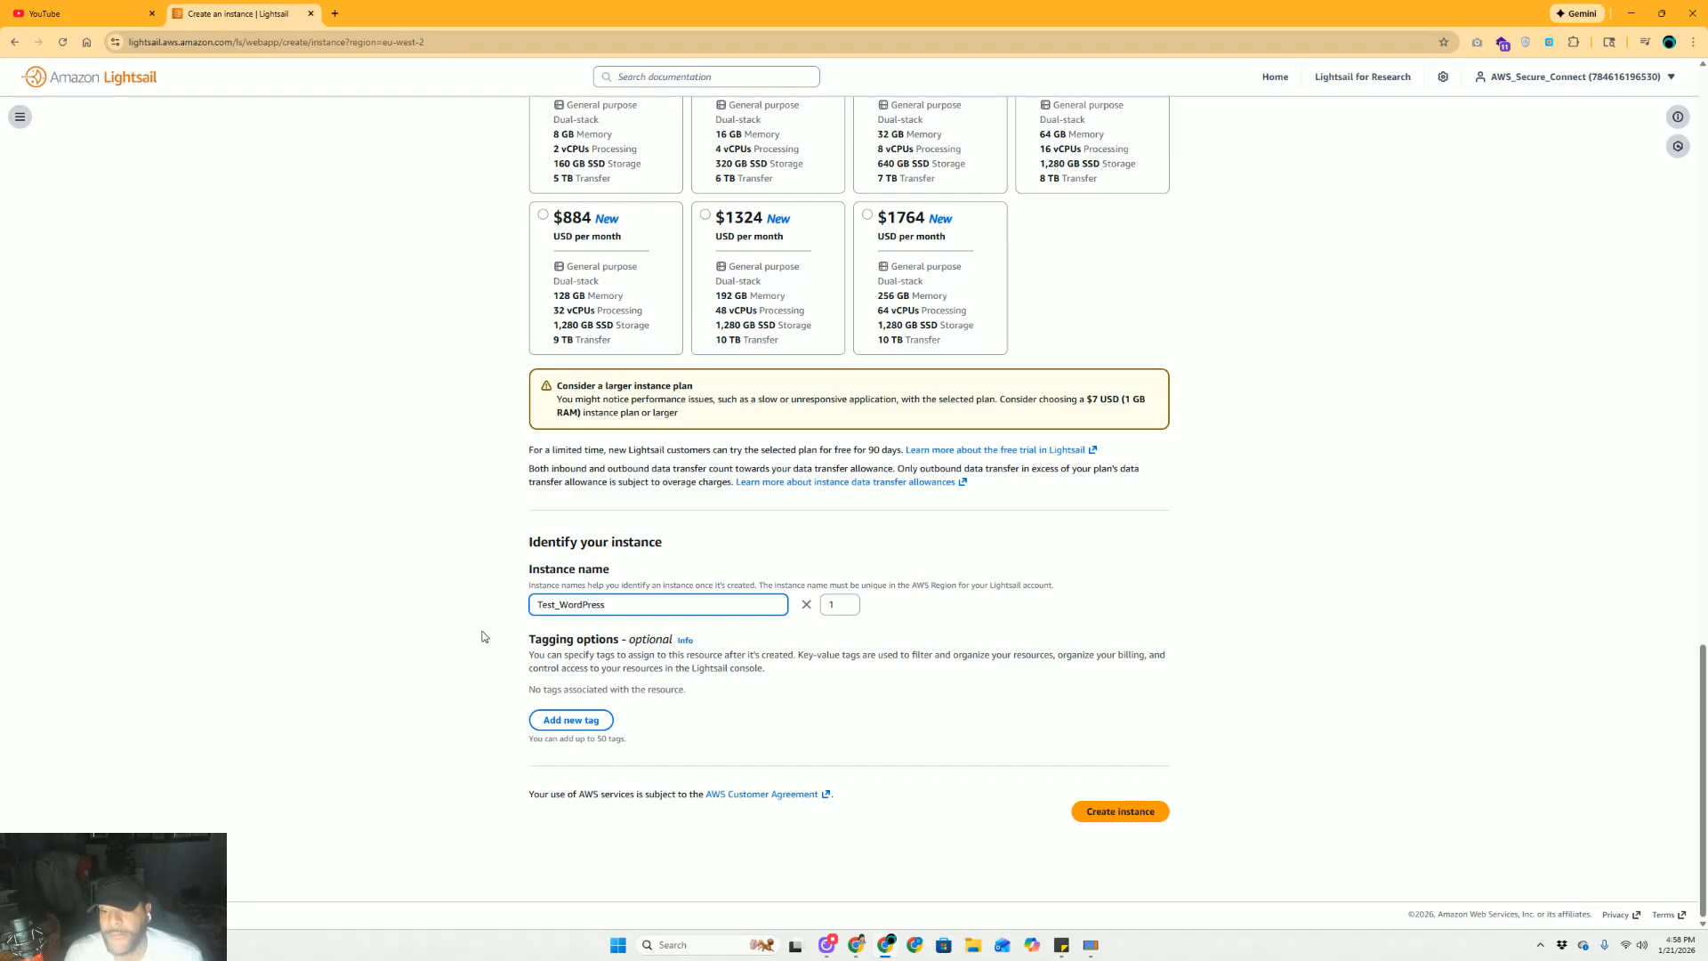
{"action": "left_click", "coordinate": [1151, 801]}
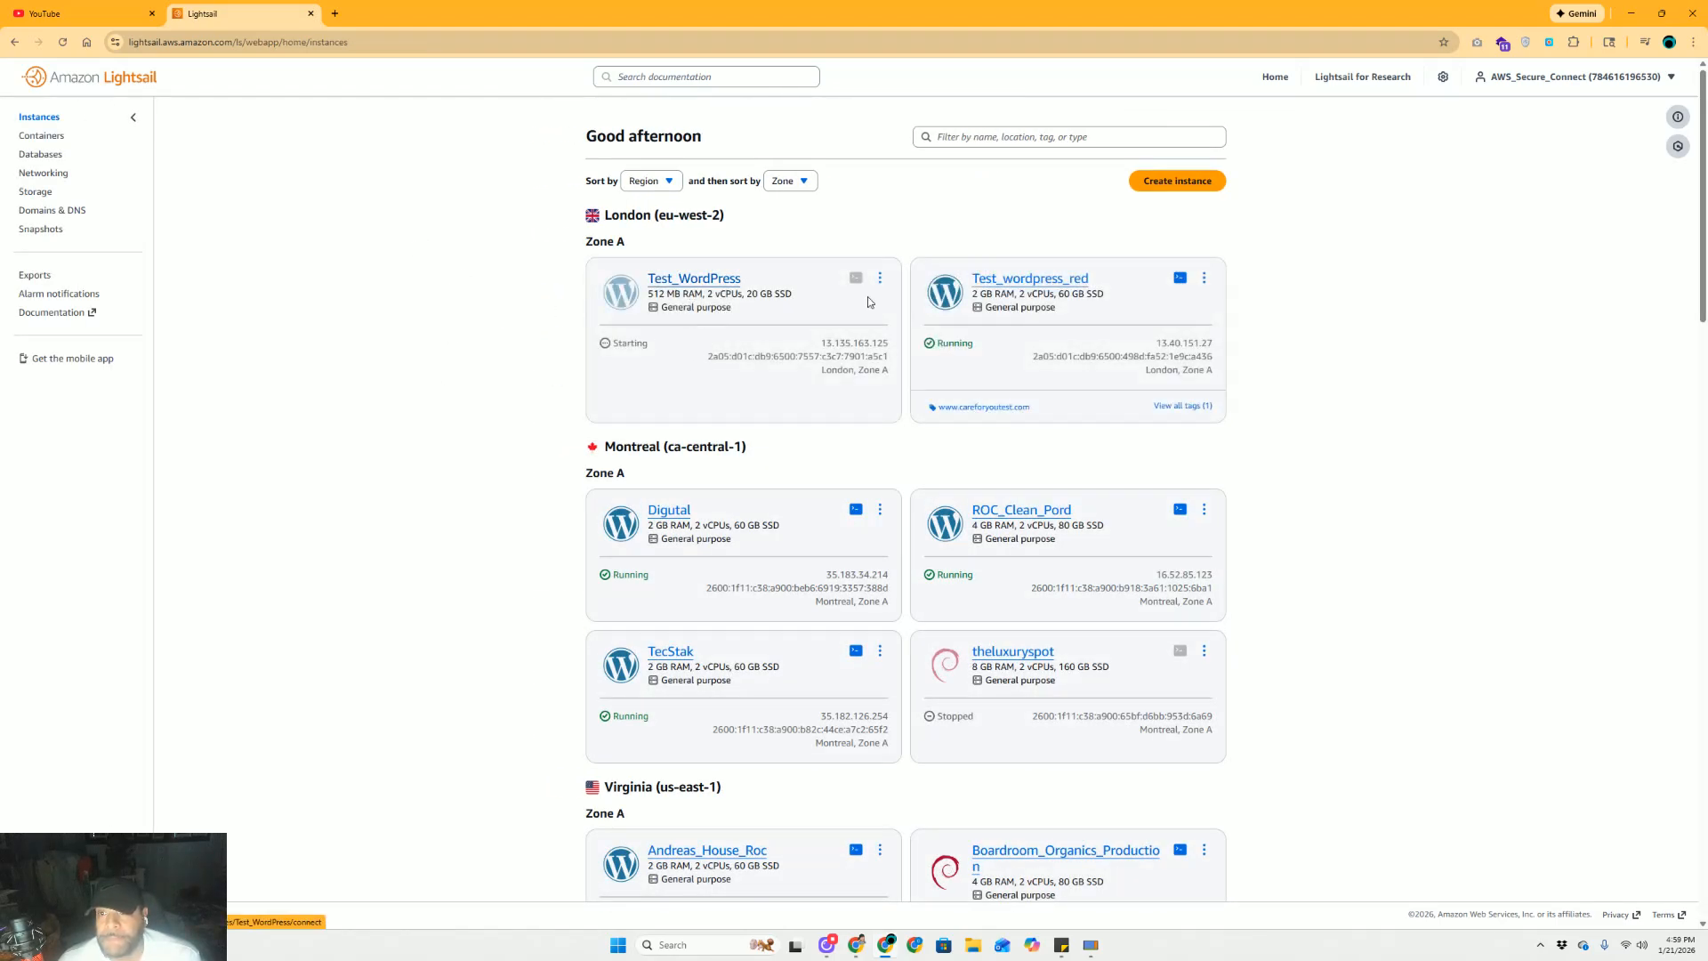
Open Test_WordPress's details and select its public IPv4 address 13.135.163.125
{"action": "left_click", "coordinate": [719, 283]}
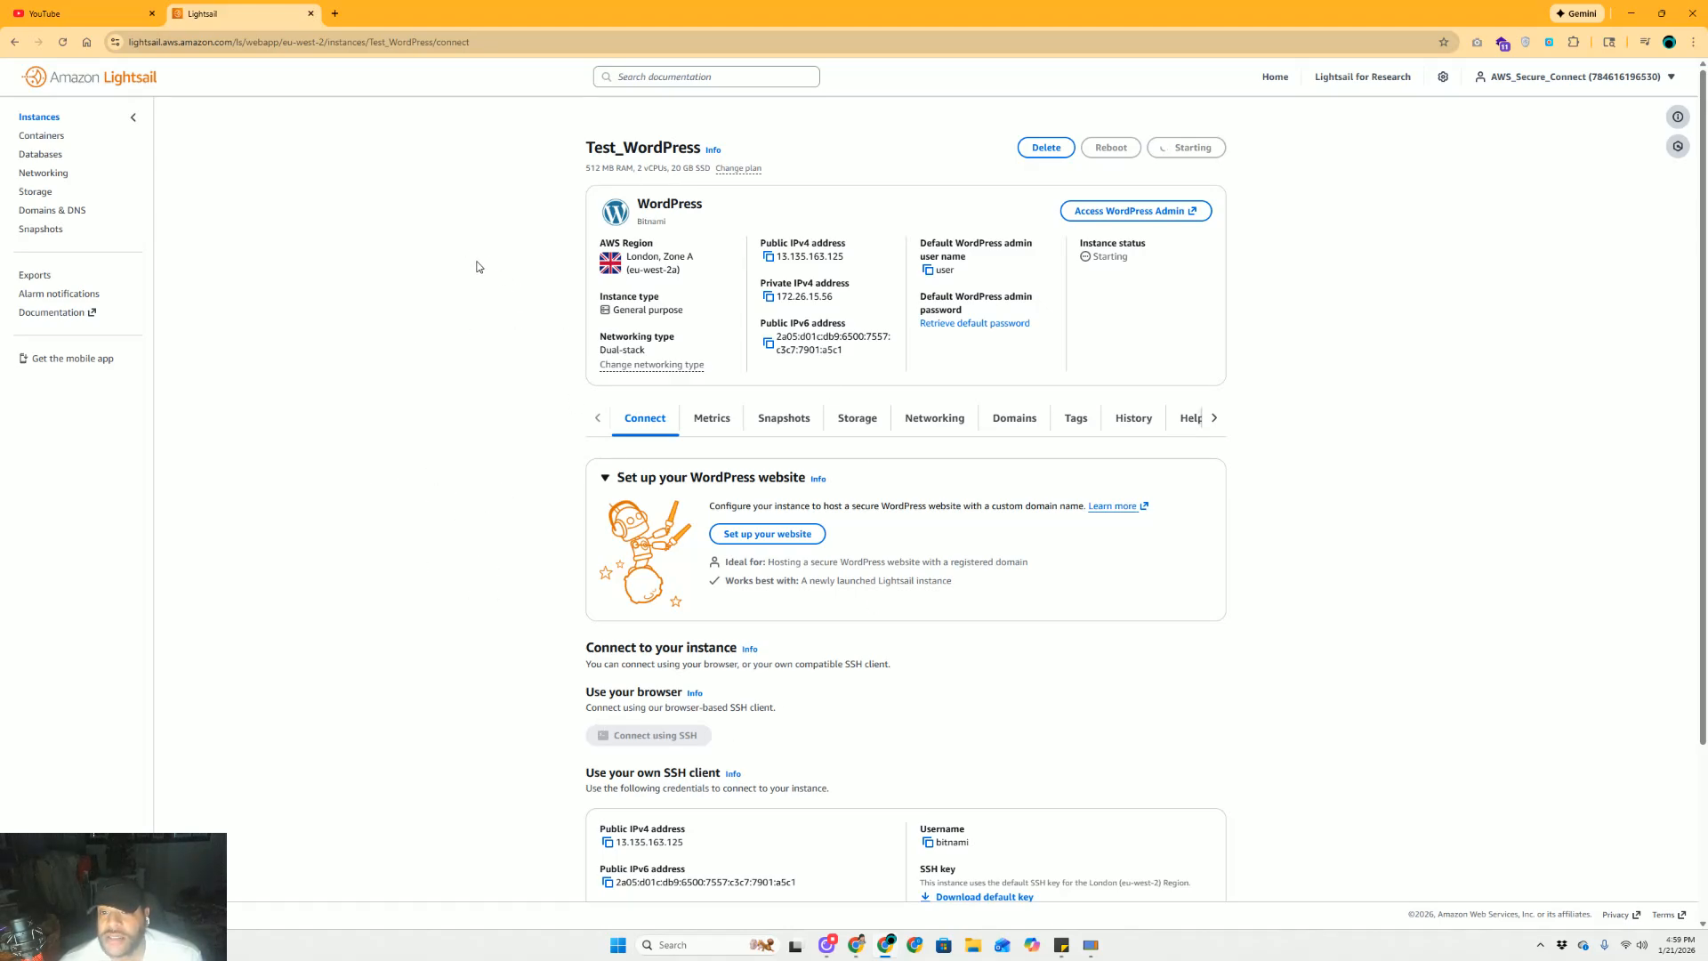
{"action": "double_click", "coordinate": [826, 255]}
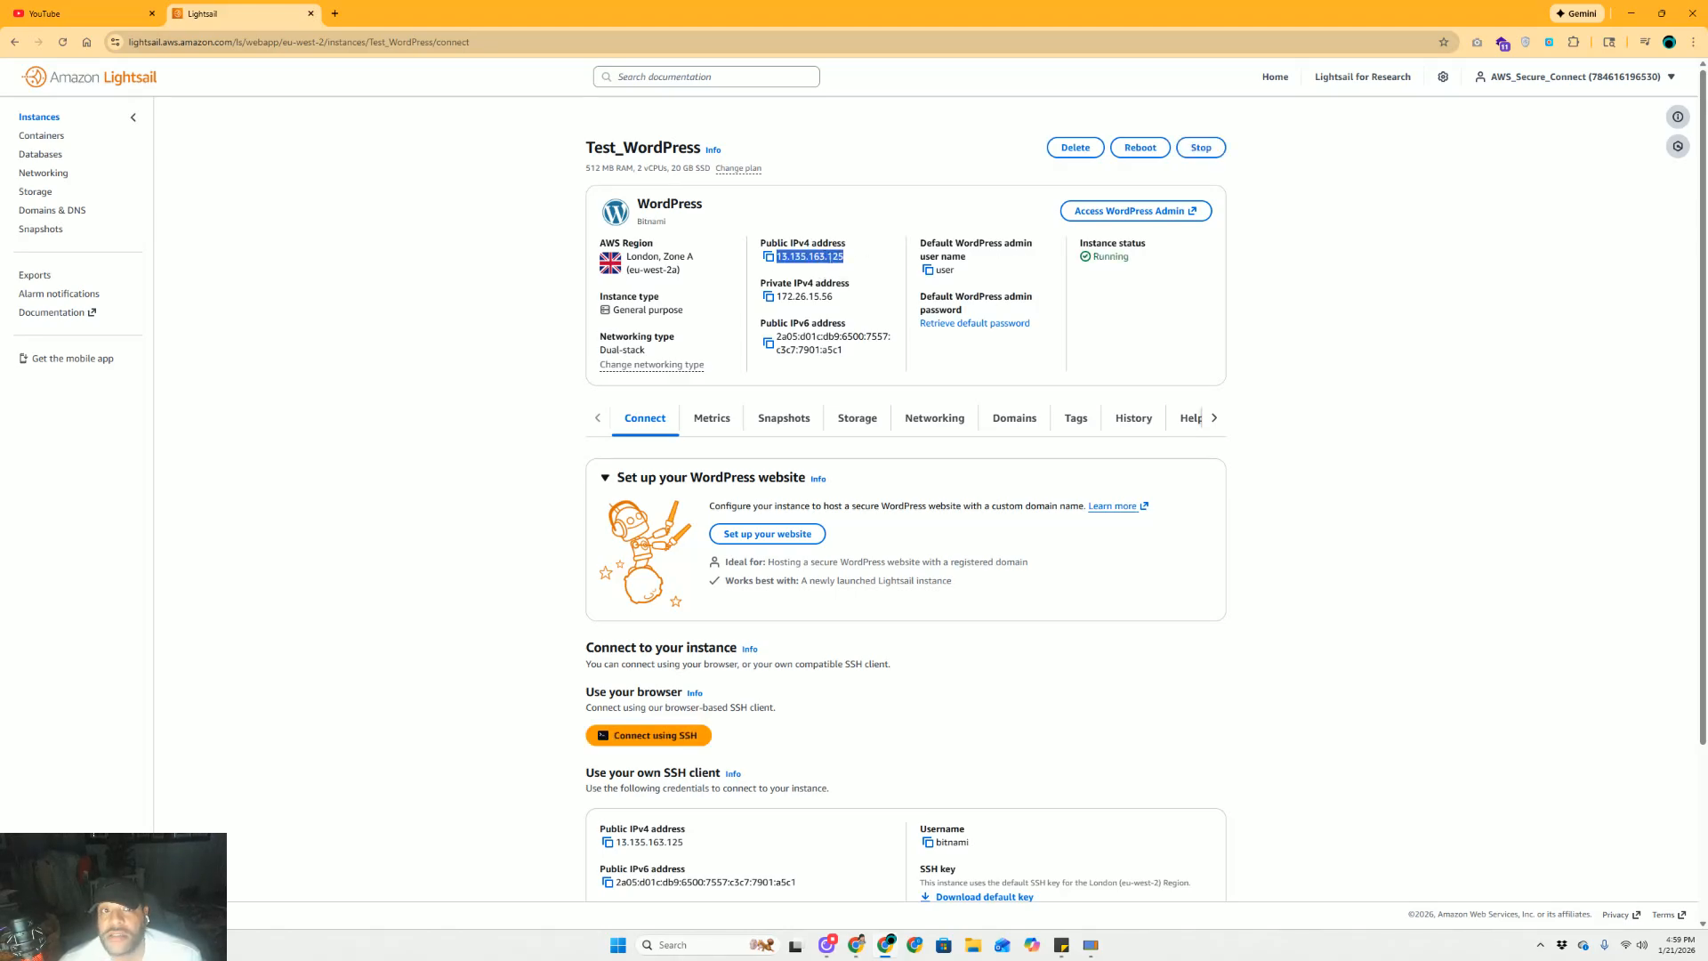
{"action": "right_click", "coordinate": [828, 260]}
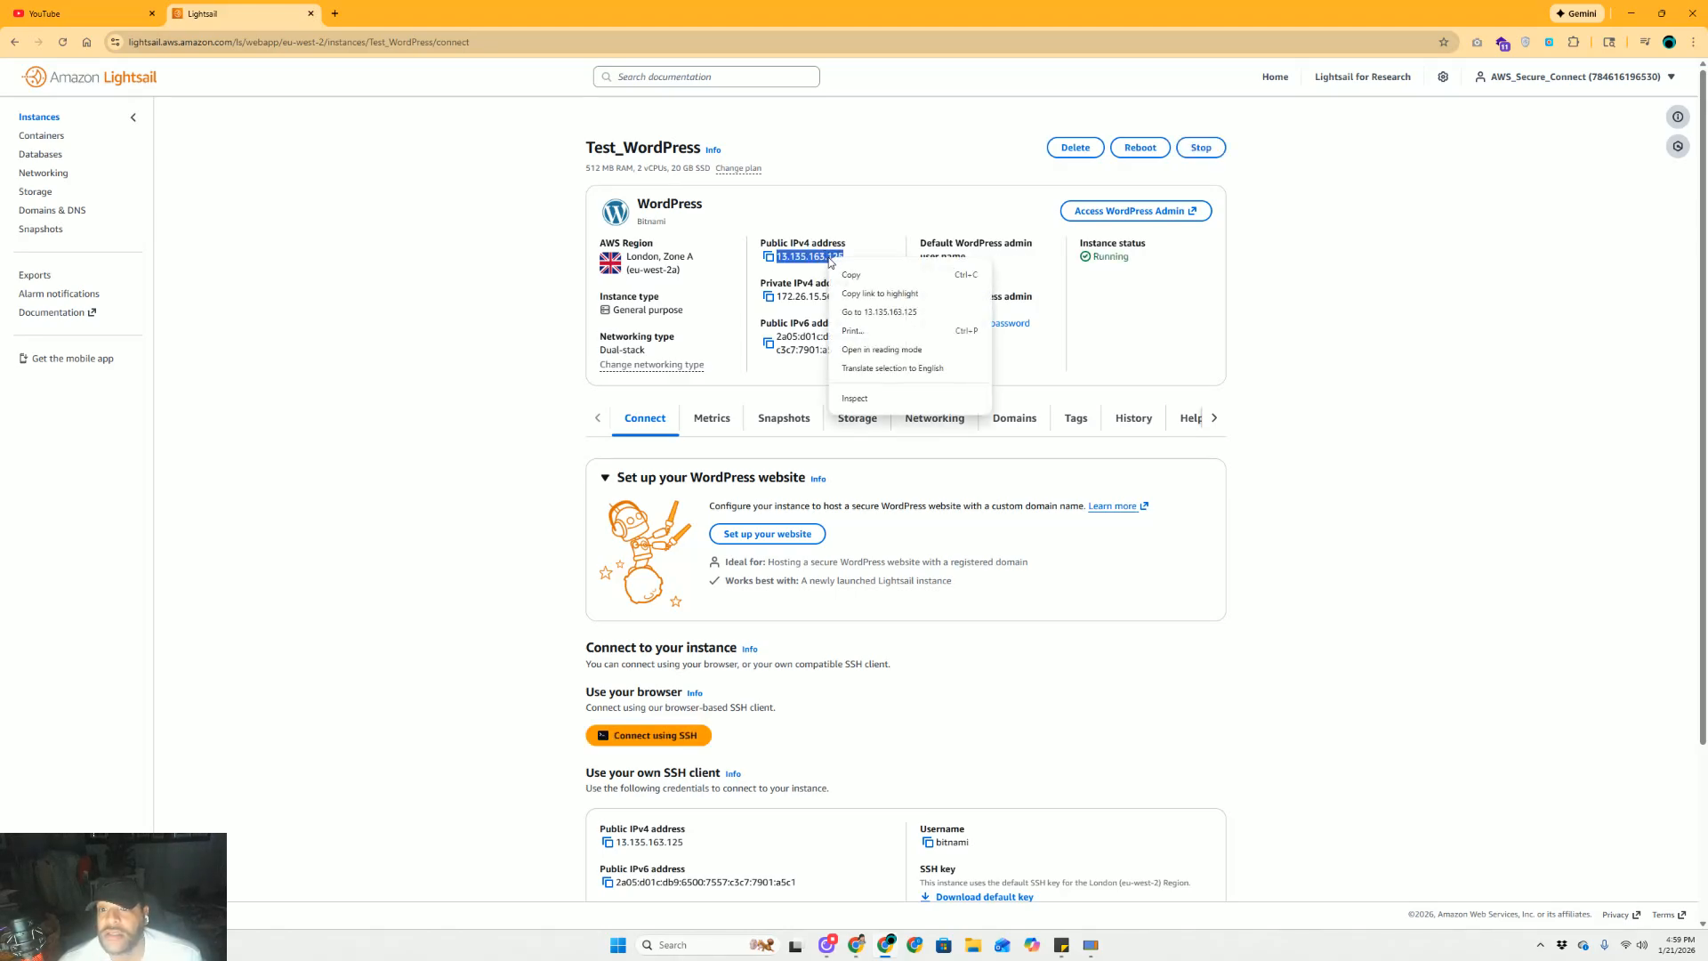
Open 13.135.163.125 in a new tab to see User's blog, then return to Lightsail
{"action": "left_click", "coordinate": [890, 314]}
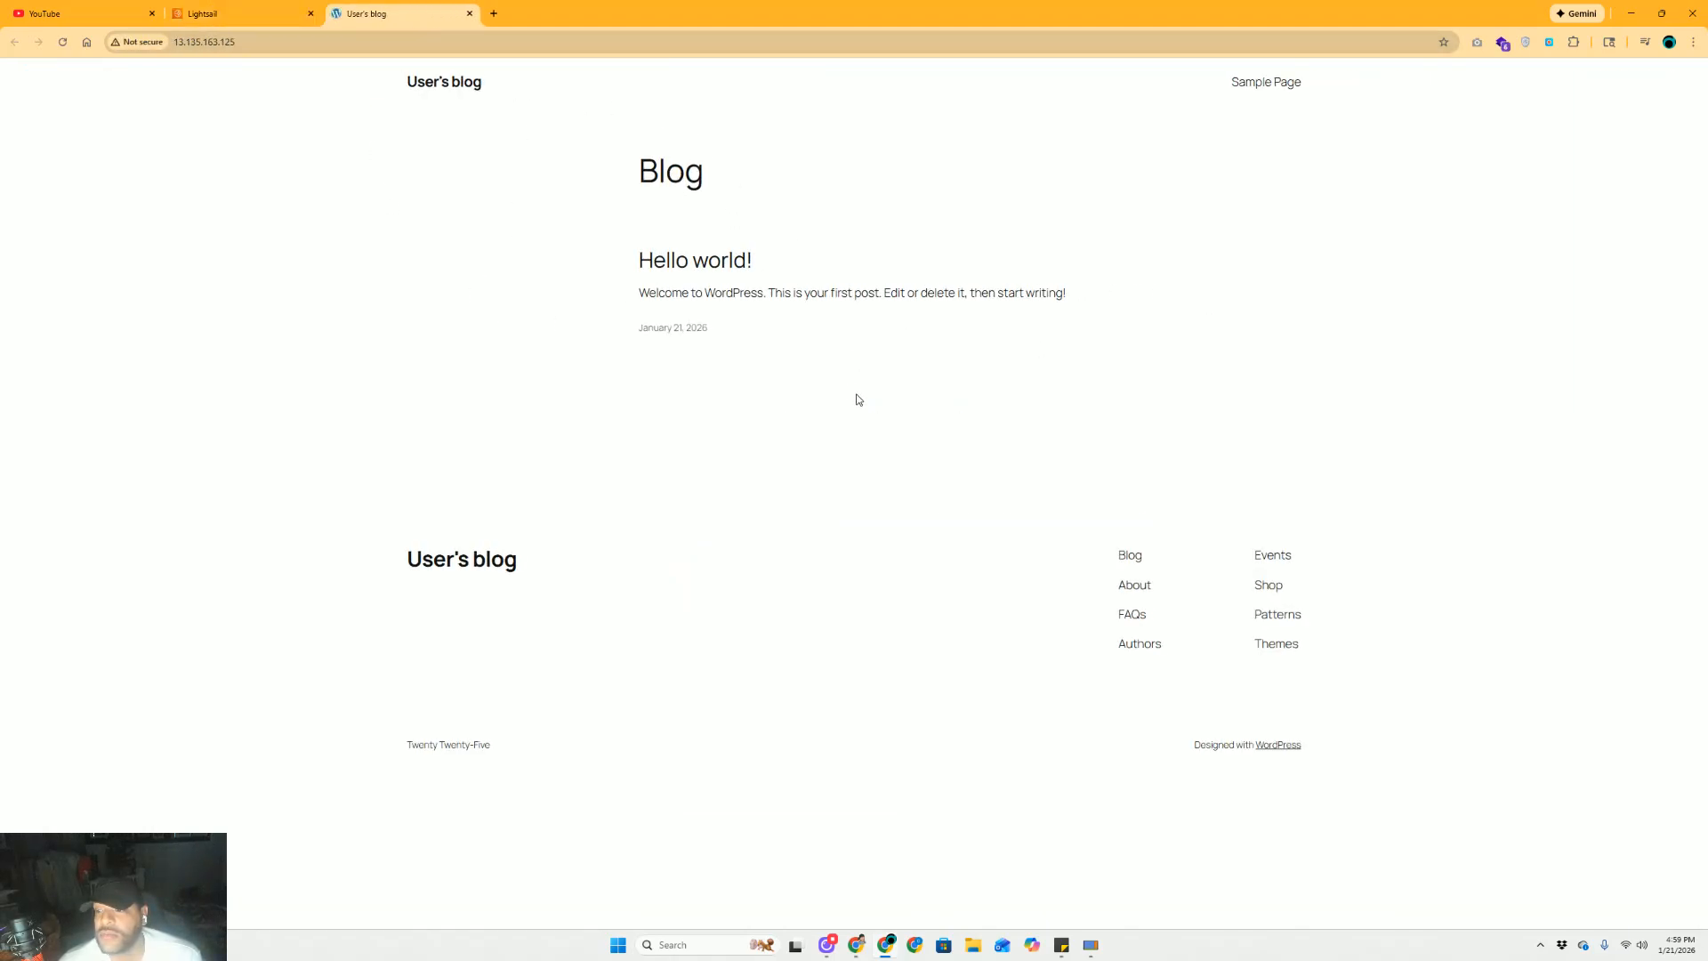
{"action": "left_click", "coordinate": [259, 12]}
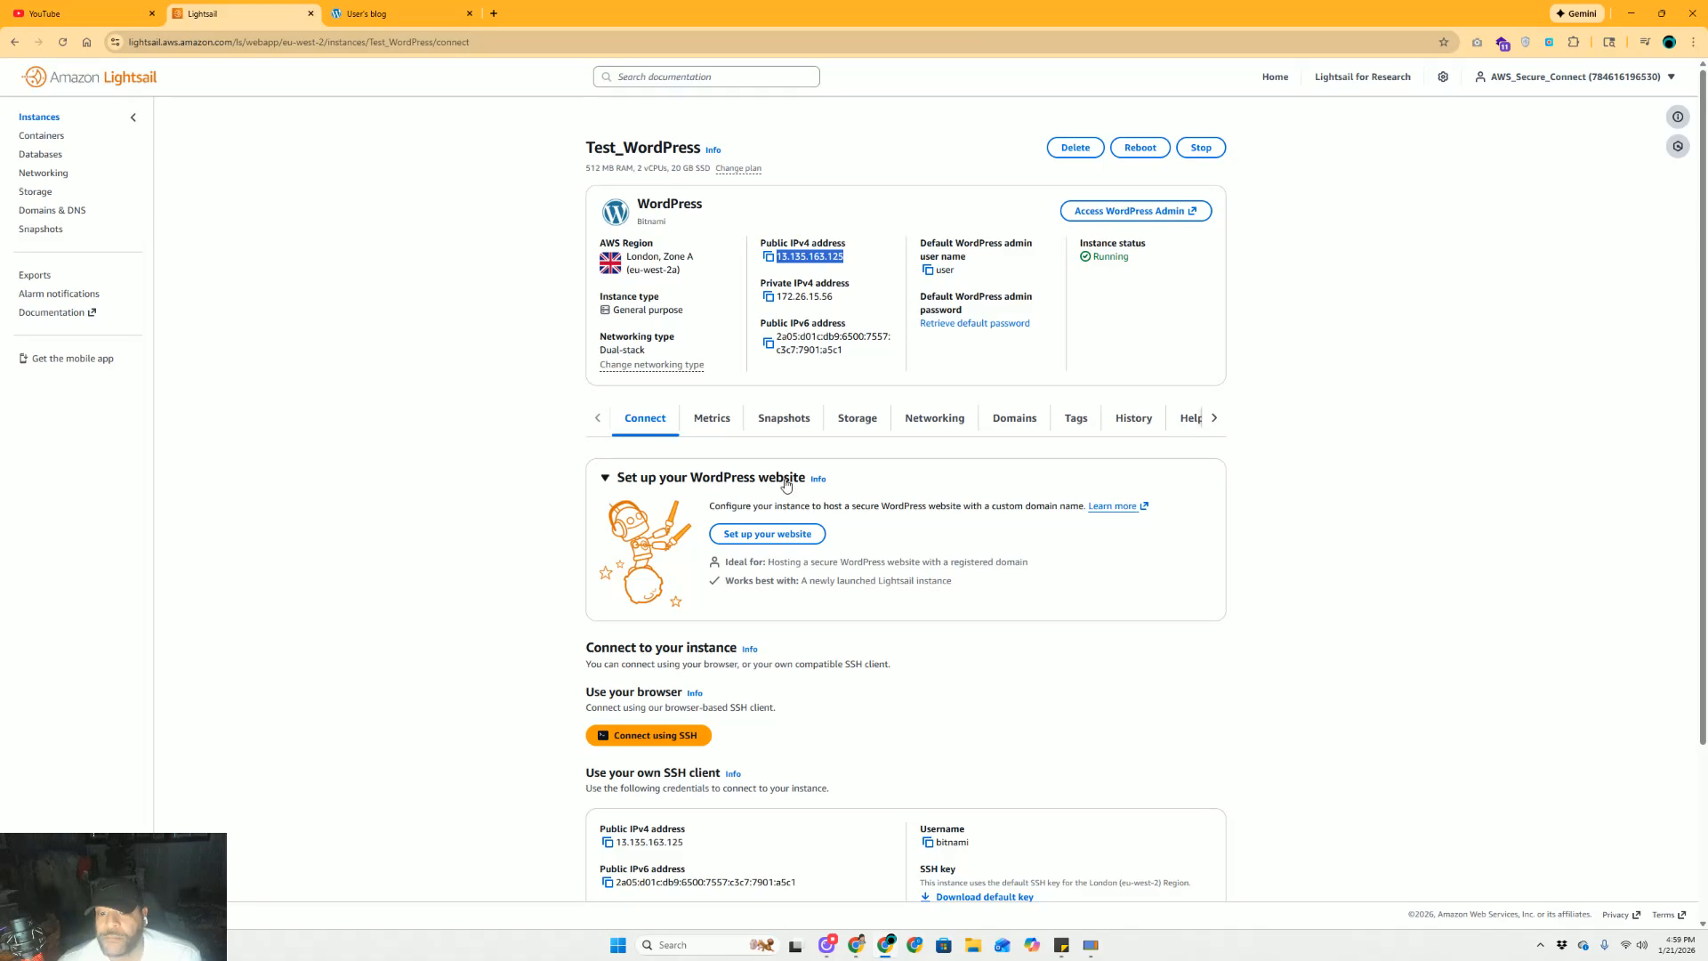
In a browser SSH session, run cat bitnami_application_password to print the password
{"action": "left_click", "coordinate": [658, 738]}
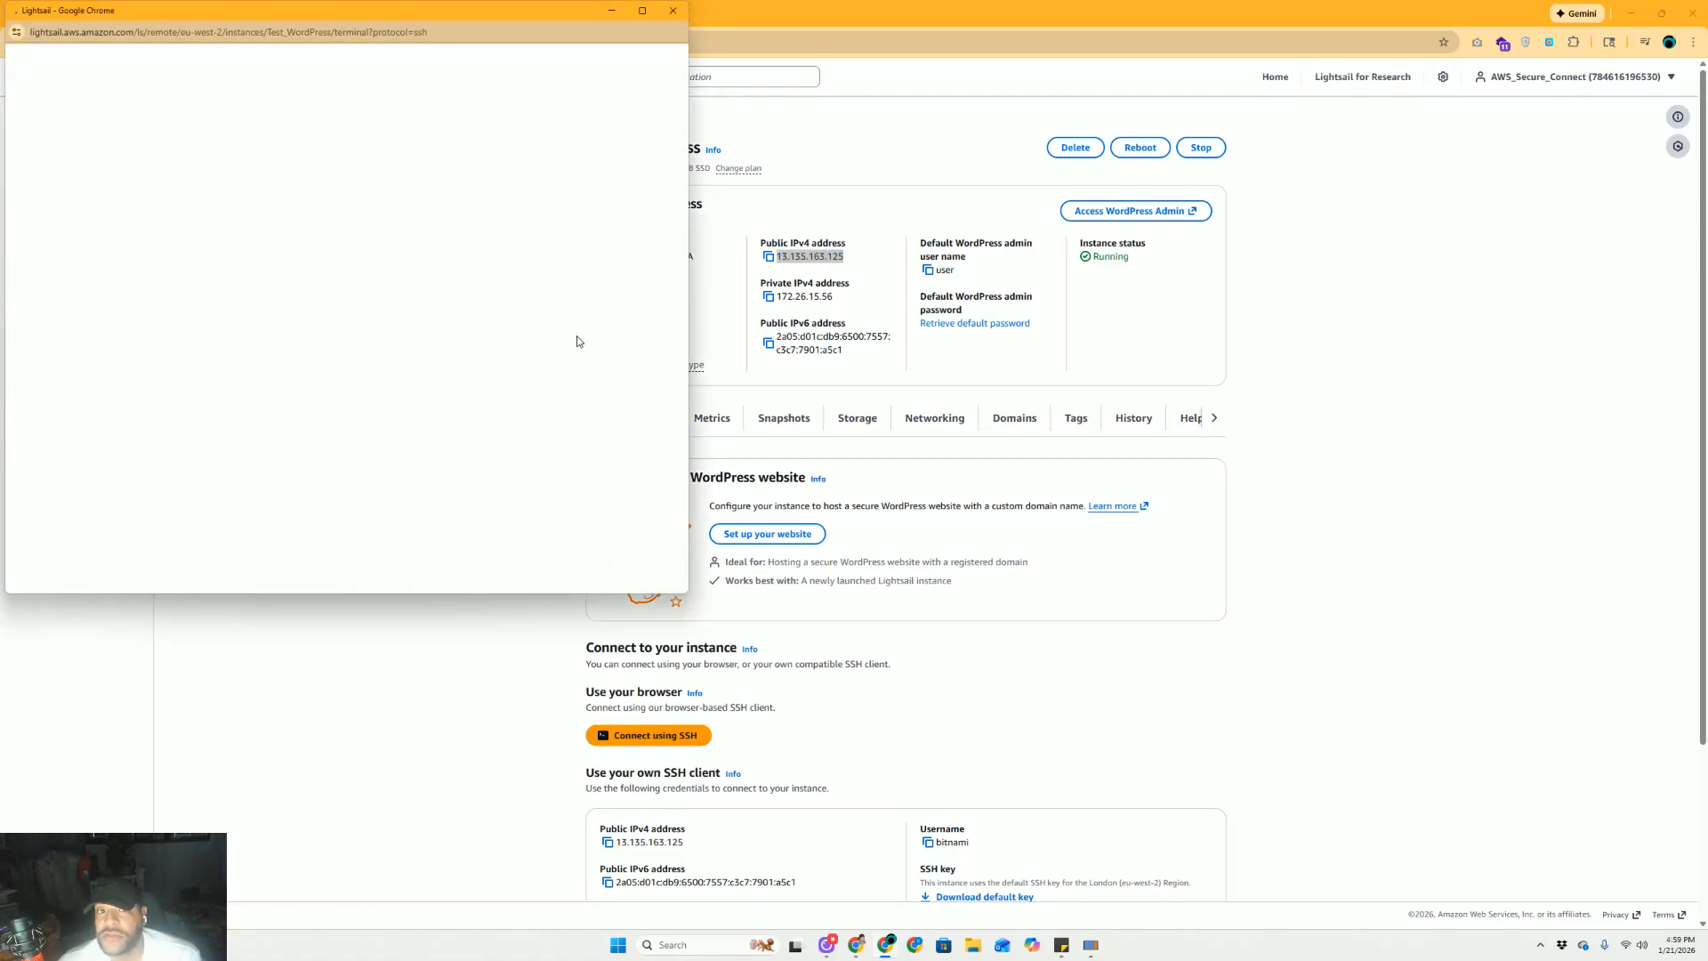
{"action": "left_click_drag", "start_coordinate": [441, 13], "coordinate": [602, 146]}
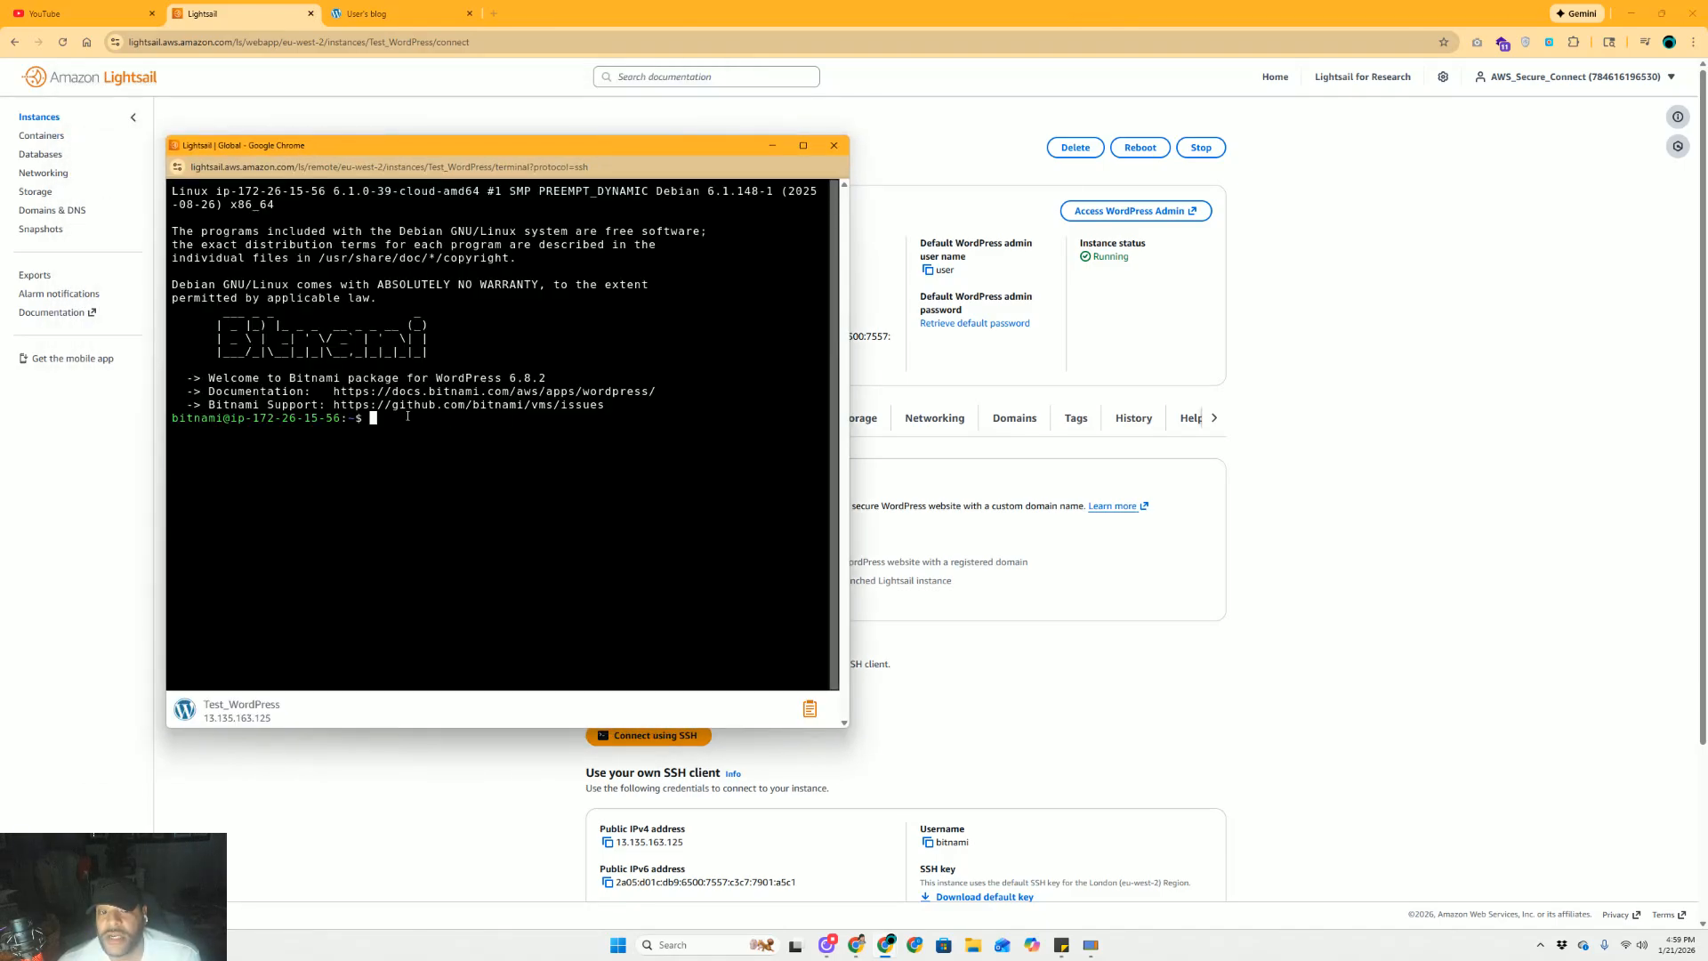
{"action": "type", "text": "c"}
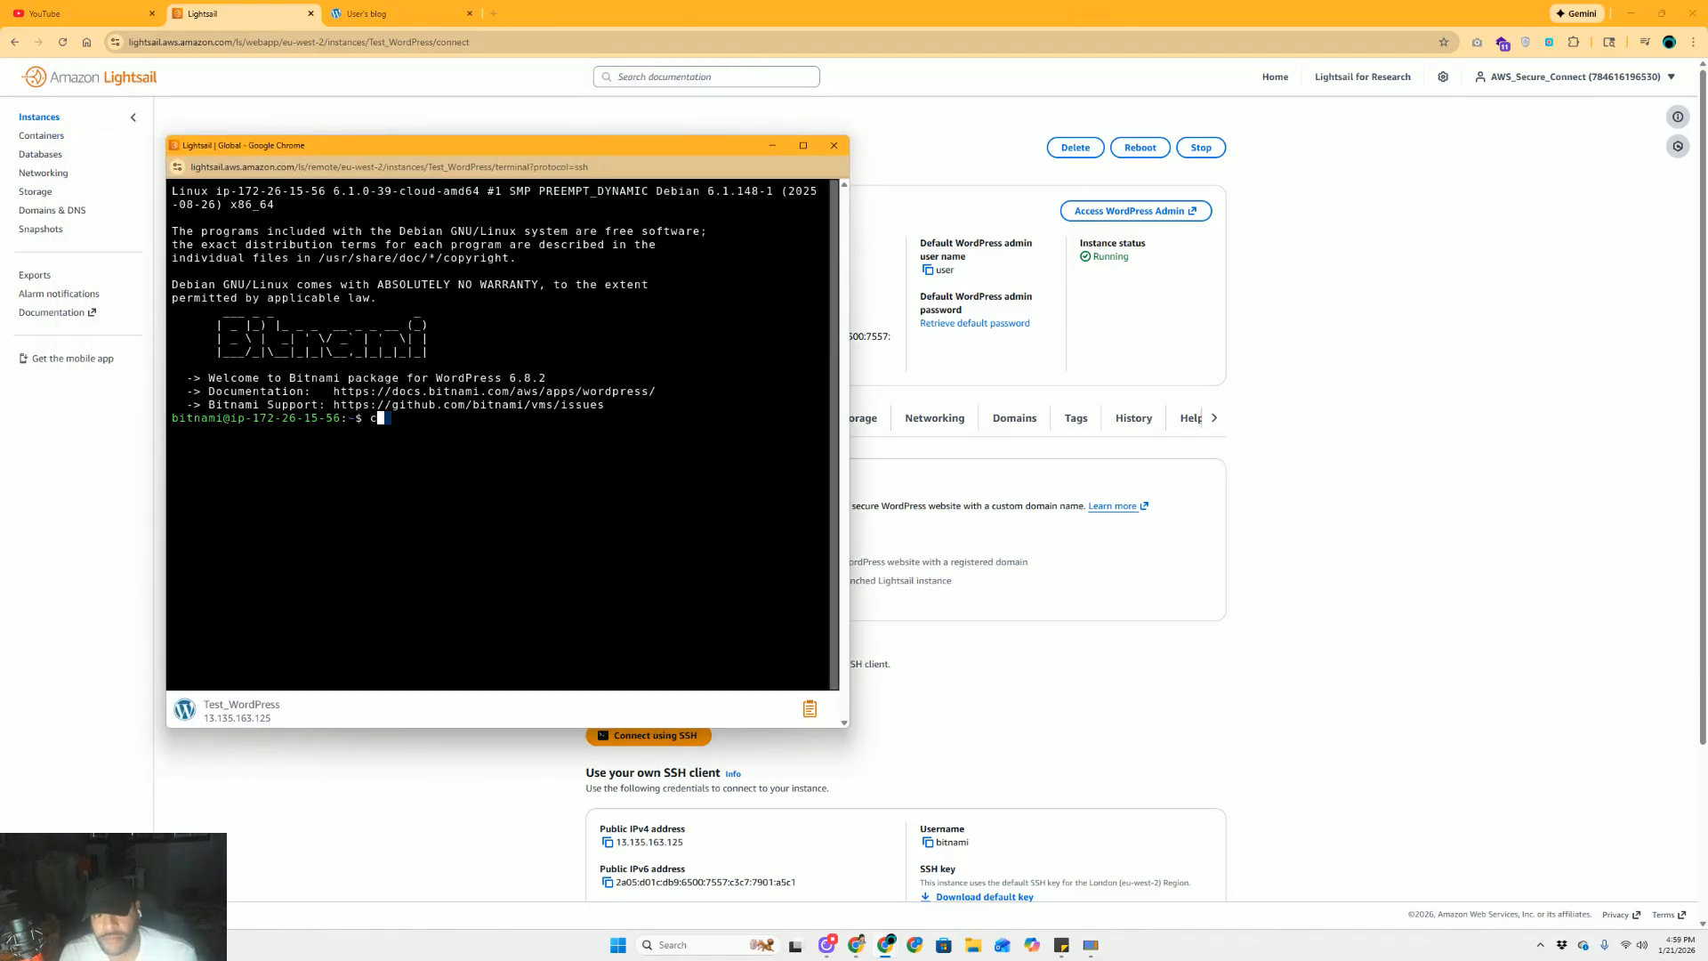
{"action": "type", "text": "at "}
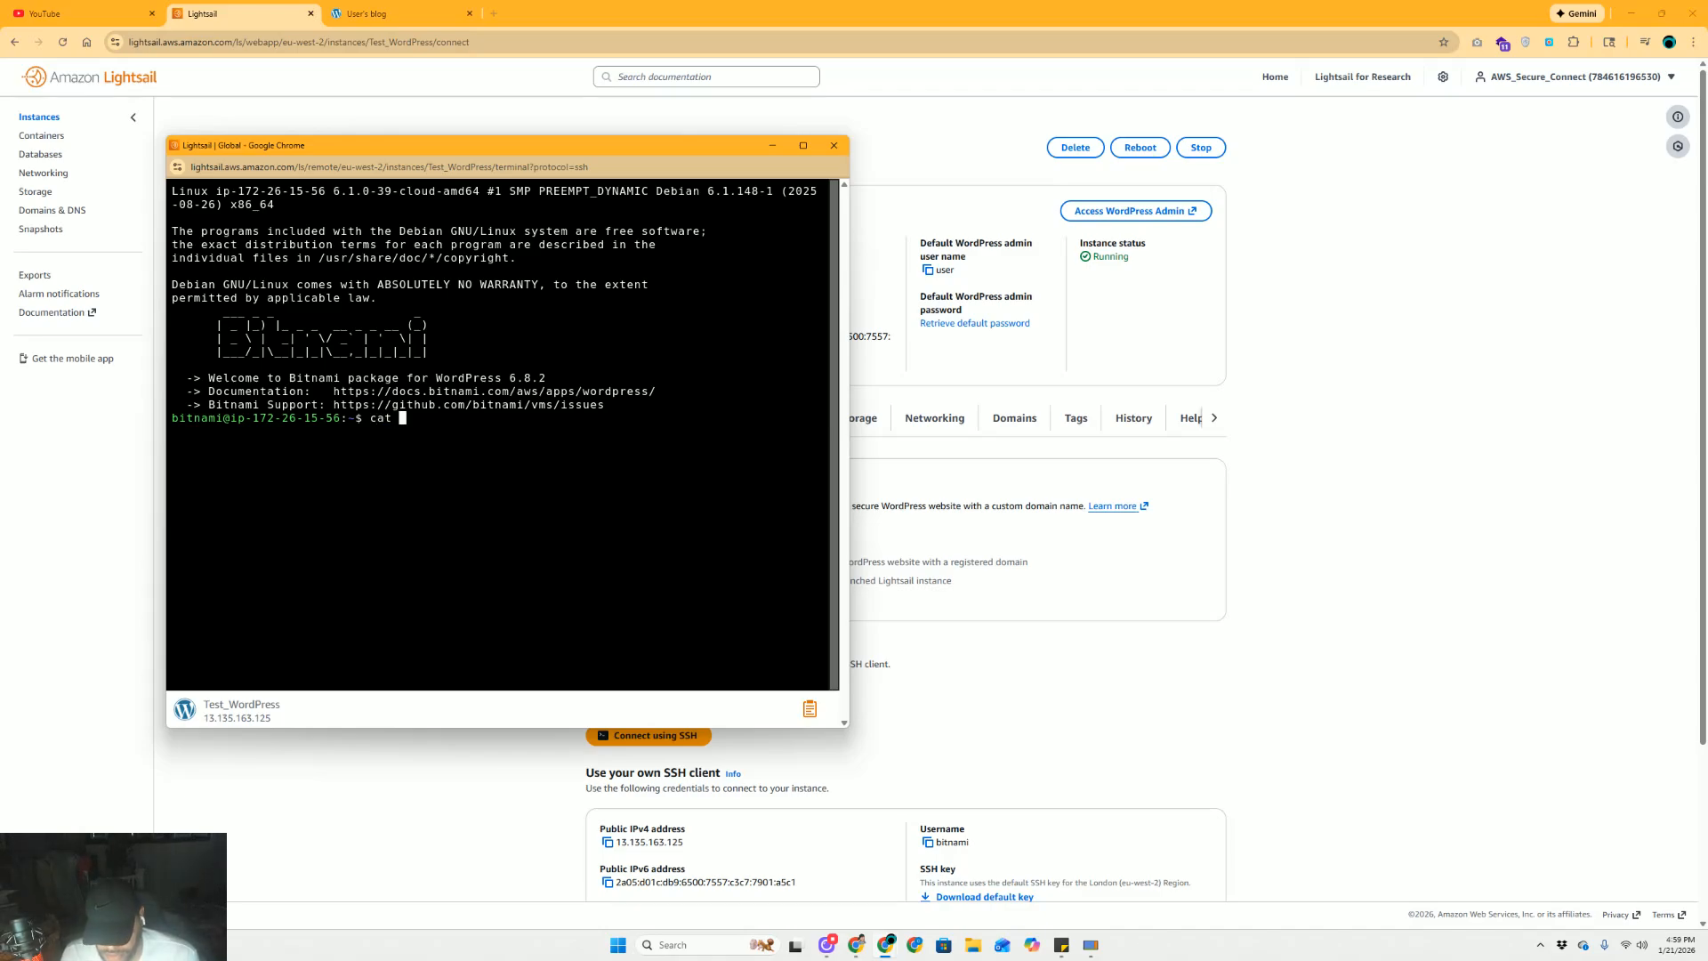
{"action": "type", "text": "bitnami"}
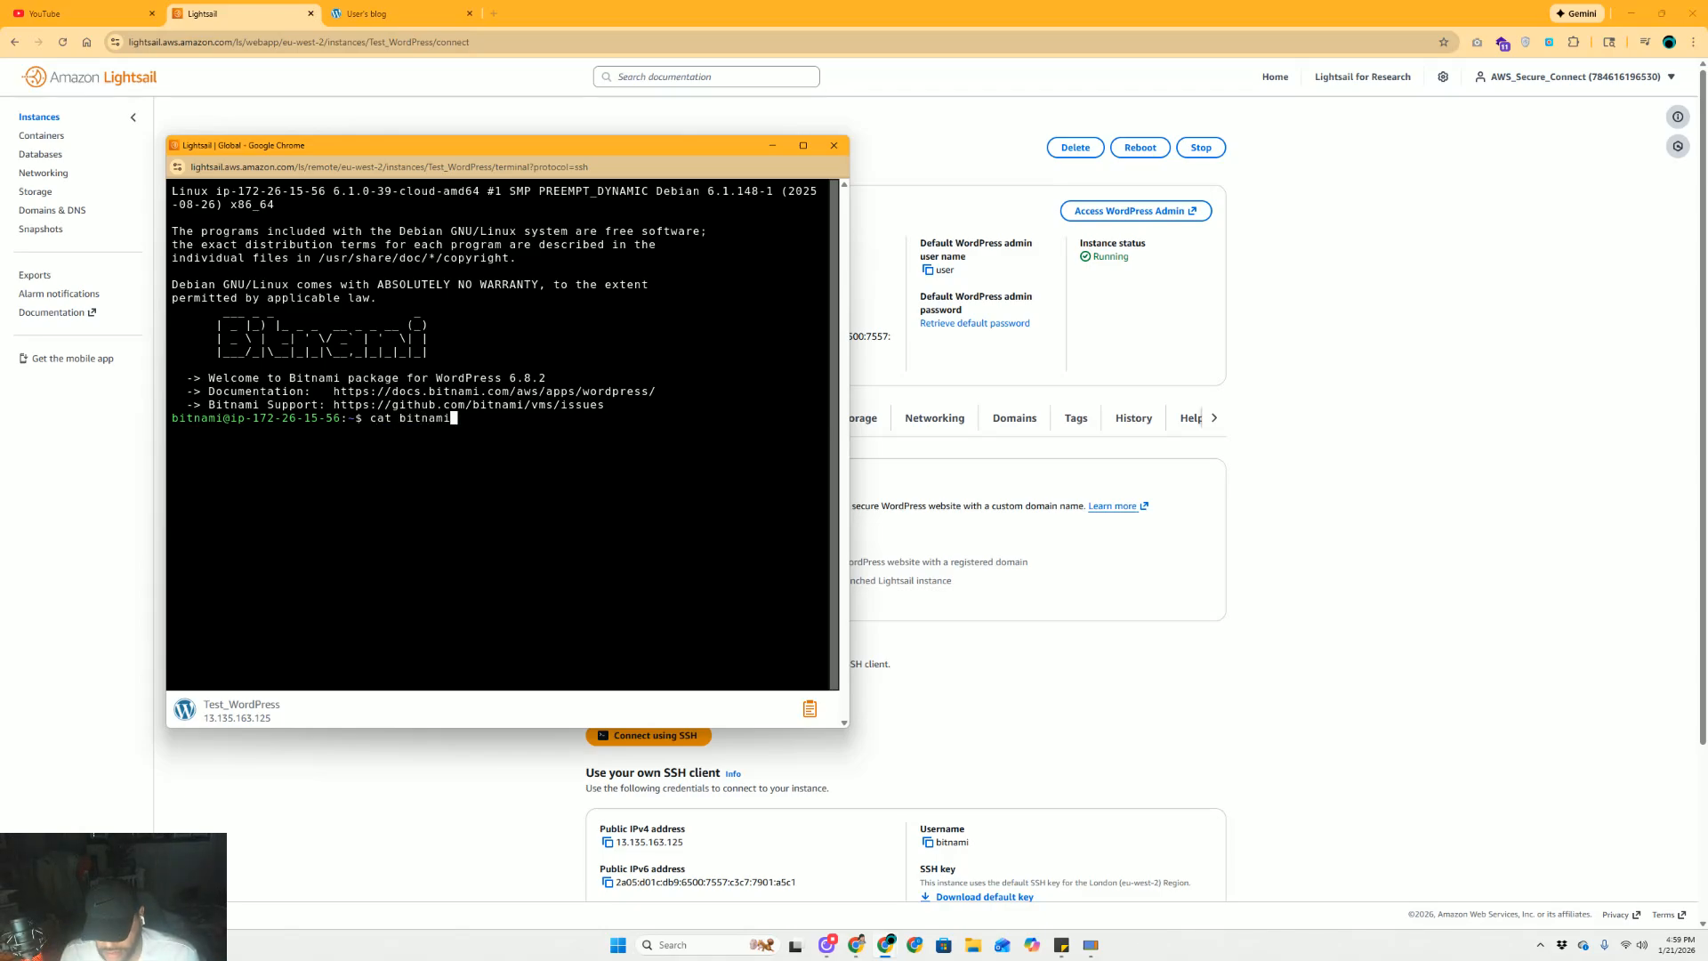
{"action": "type", "text": "_applic"}
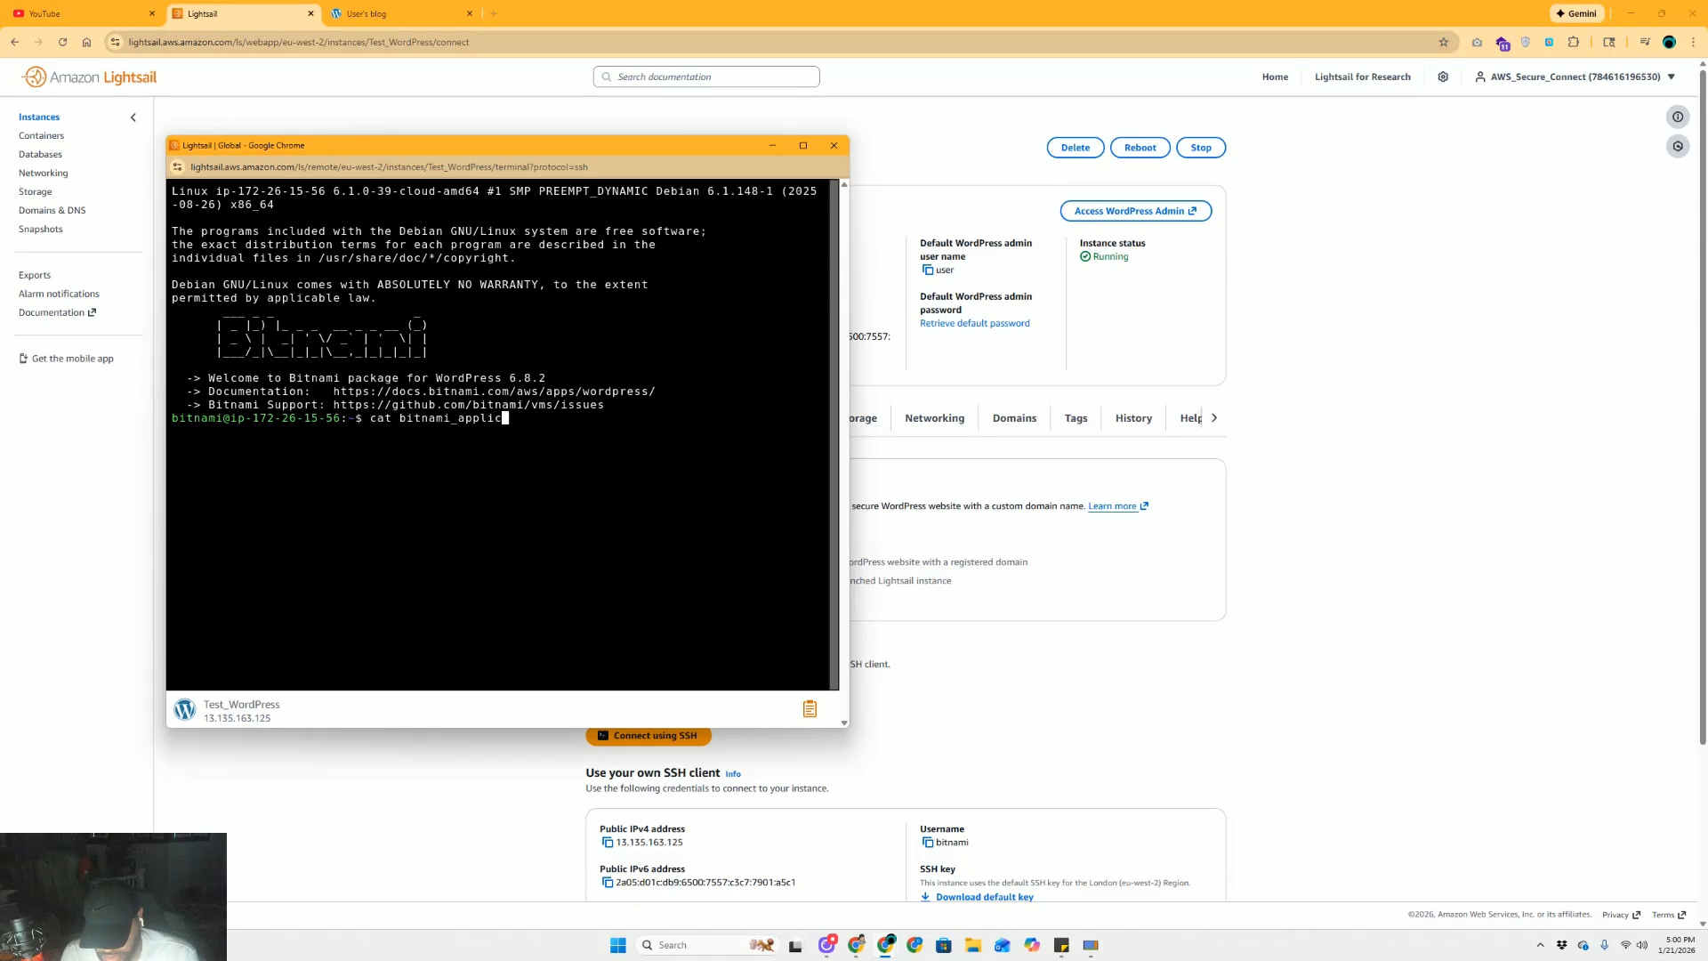
{"action": "type", "text": "ation_password"}
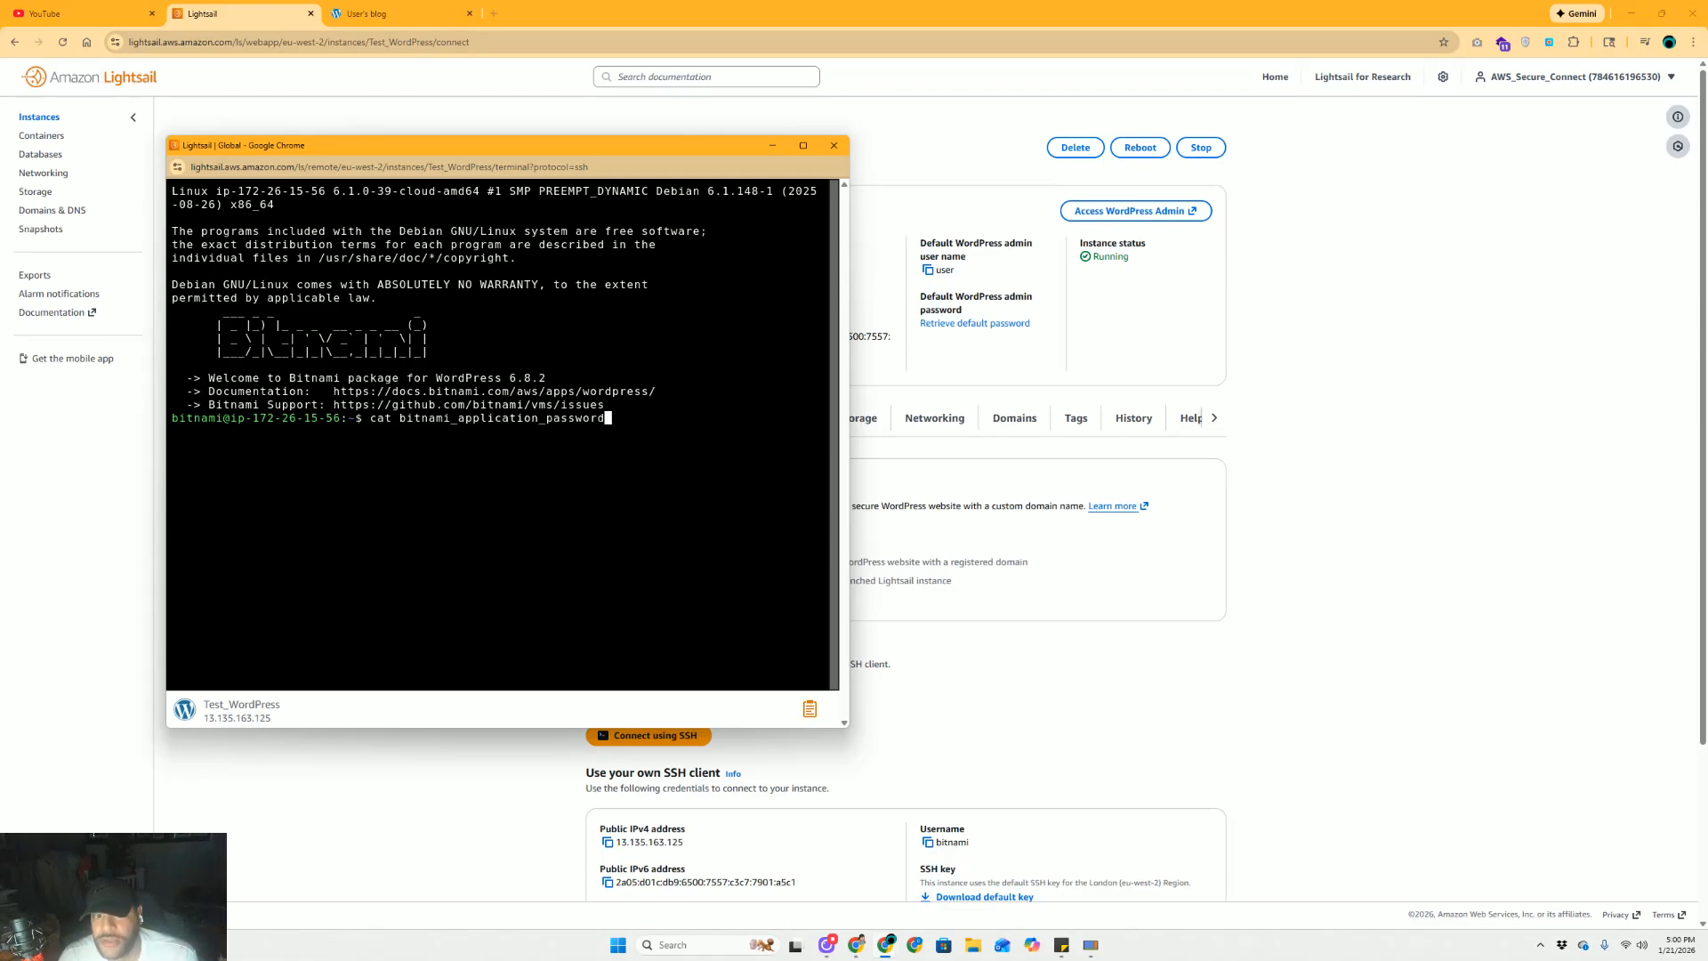
{"action": "key", "text": "Return"}
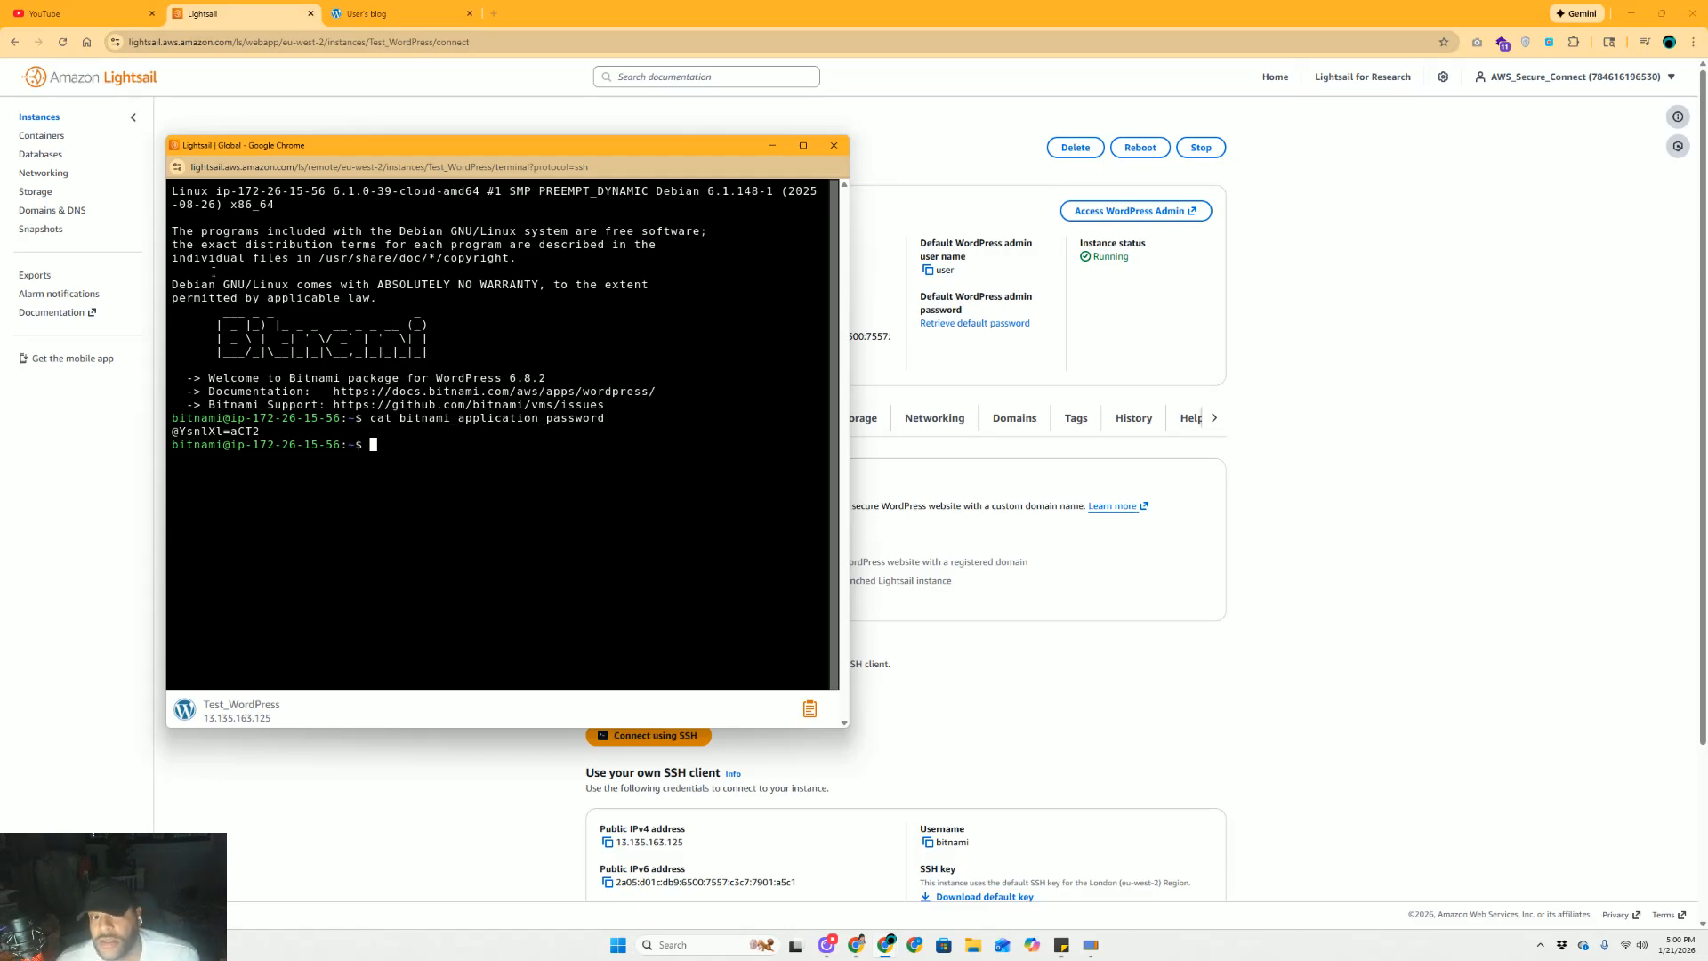
Copy the printed application password and close the SSH terminal
{"action": "left_click_drag", "start_coordinate": [253, 431], "coordinate": [174, 432]}
{"action": "right_click", "coordinate": [197, 431]}
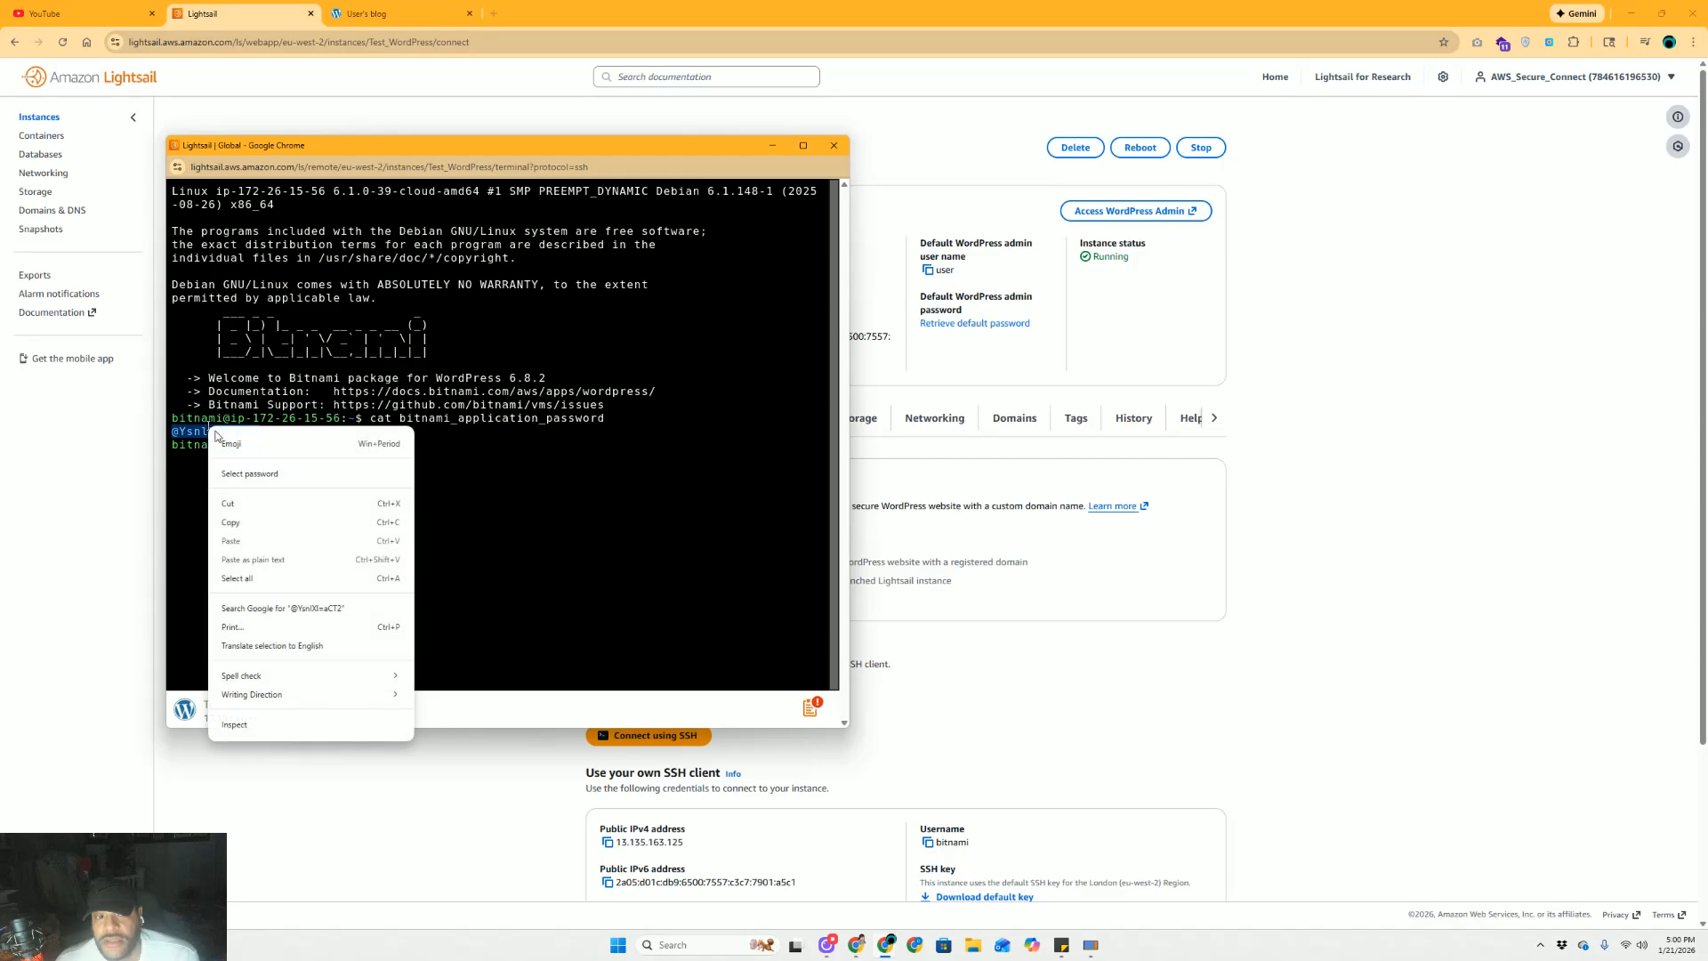
{"action": "left_click", "coordinate": [242, 519]}
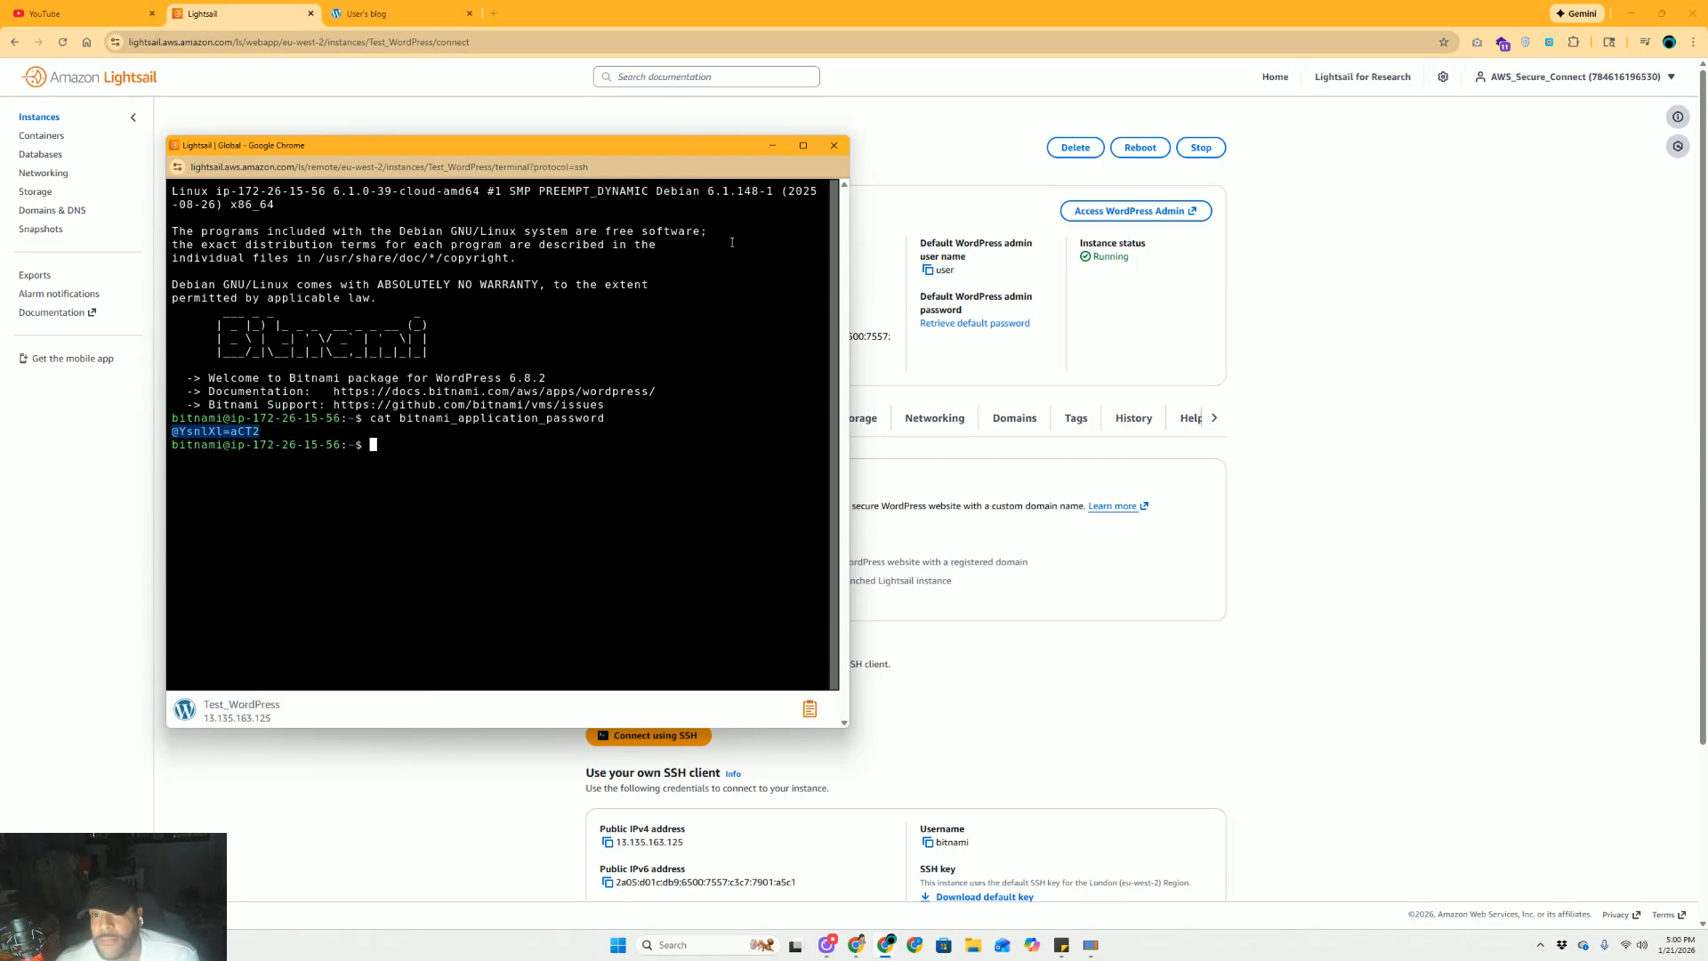
{"action": "left_click", "coordinate": [825, 148]}
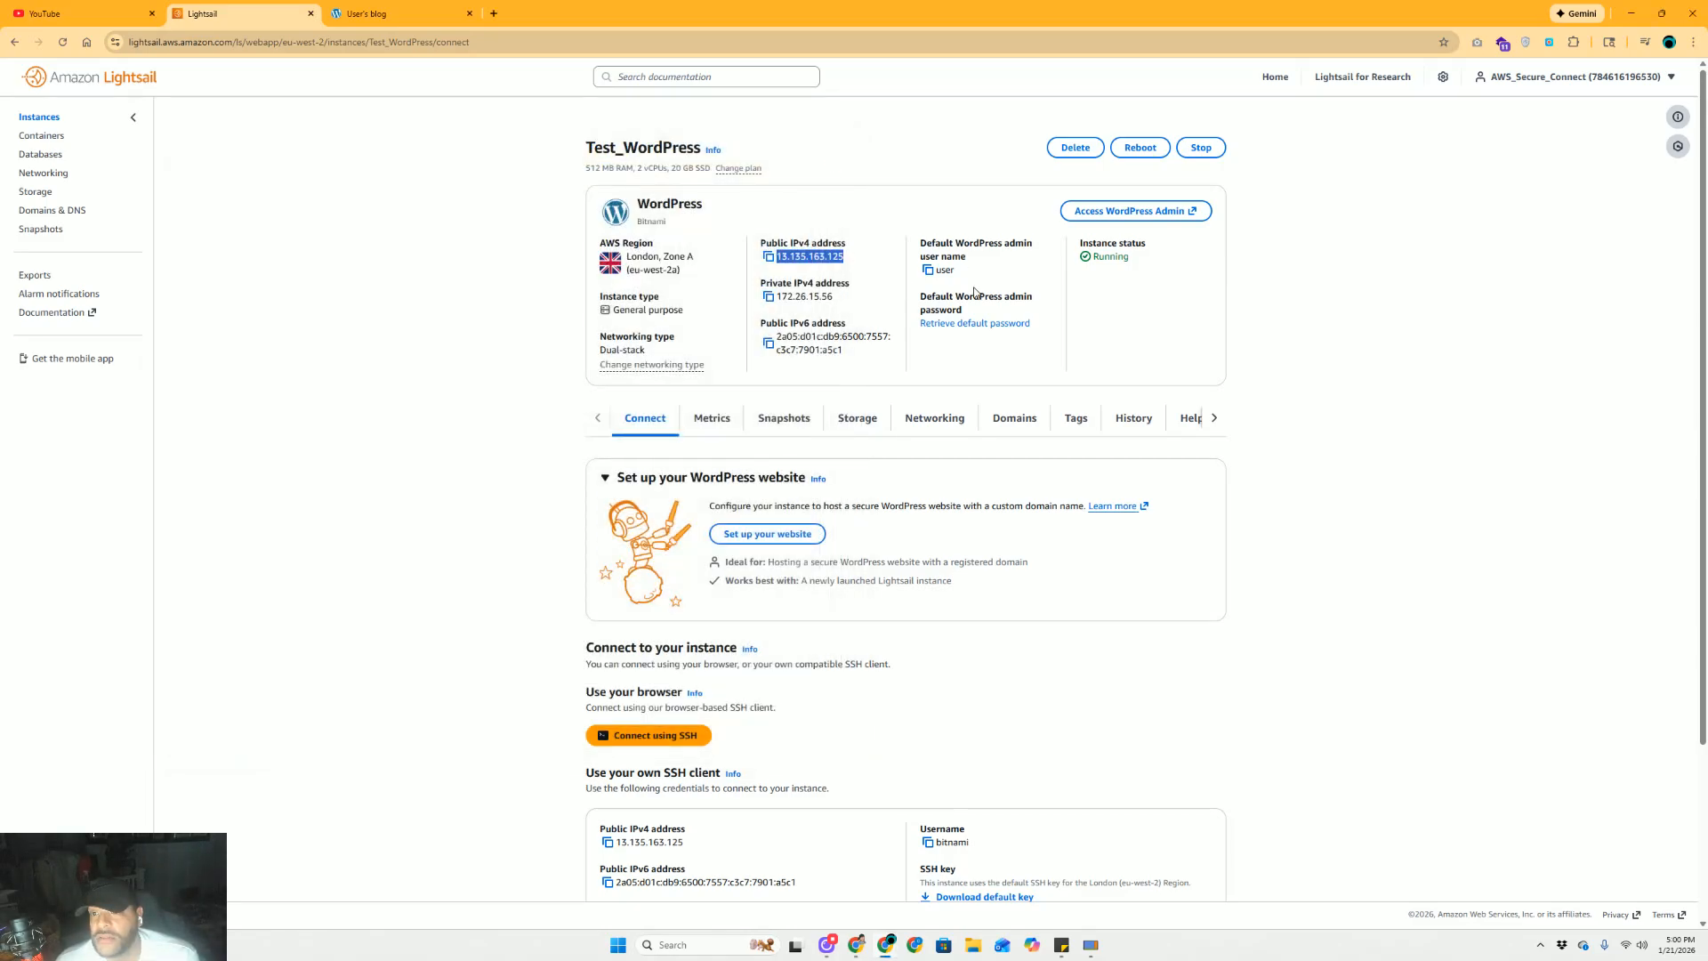
Load the WordPress login page by appending /wp-admin to the site address
{"action": "left_click", "coordinate": [428, 22]}
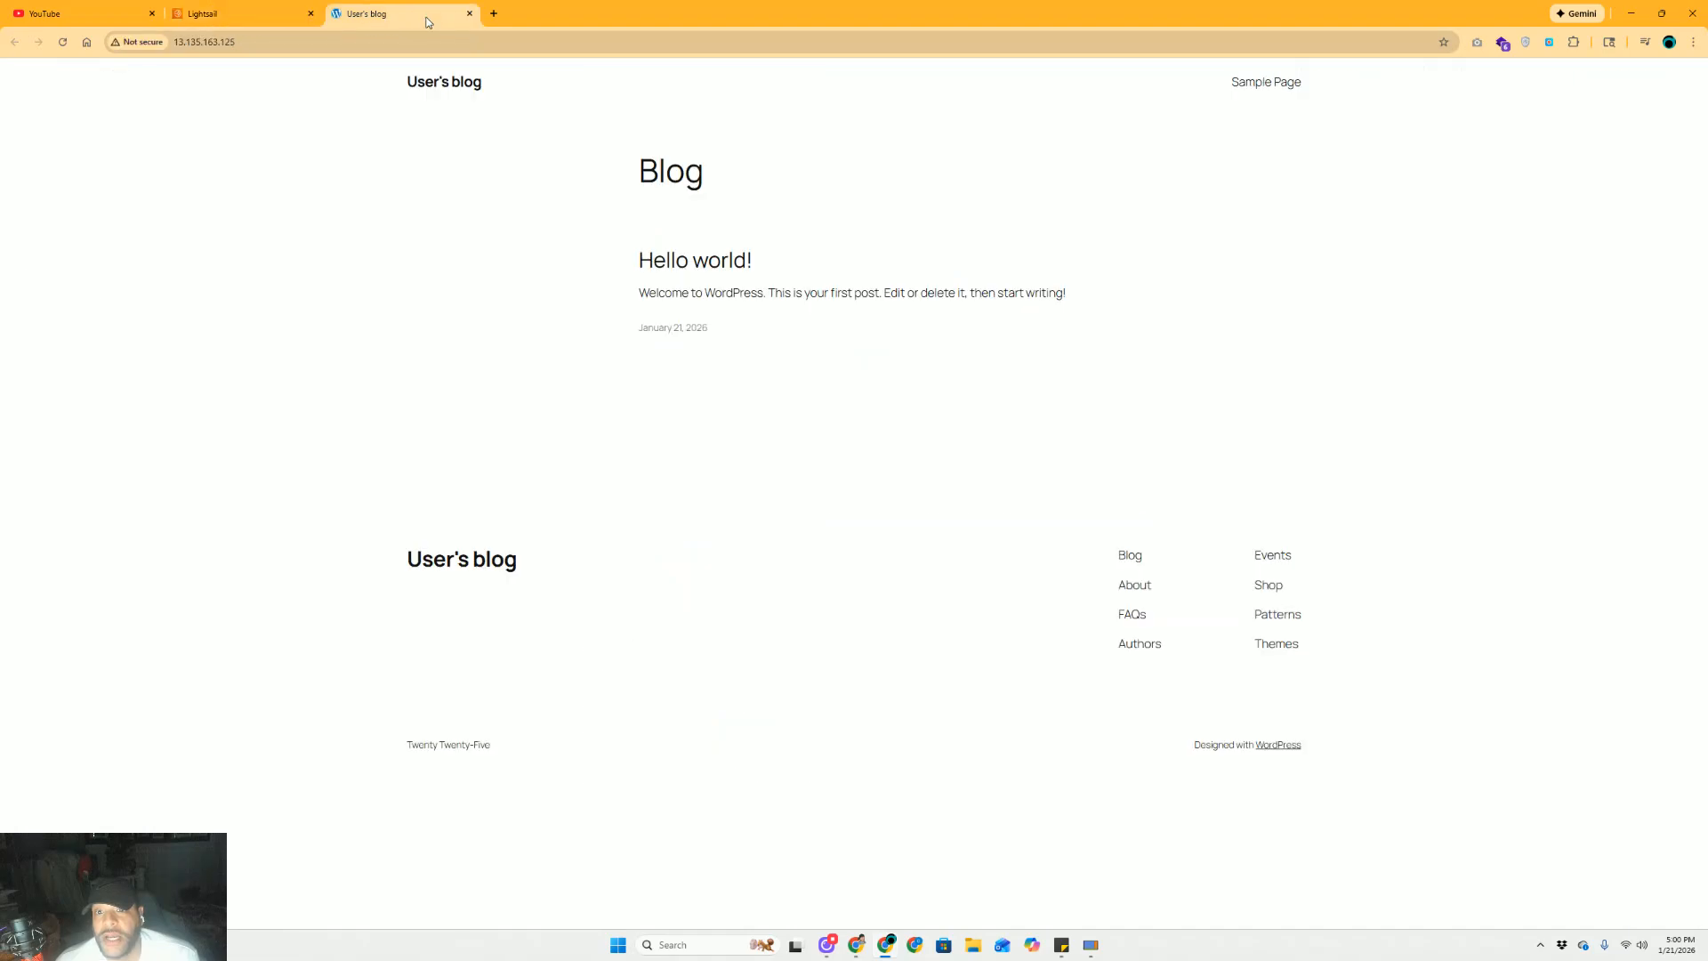
{"action": "left_click", "coordinate": [325, 40]}
{"action": "left_click", "coordinate": [366, 38]}
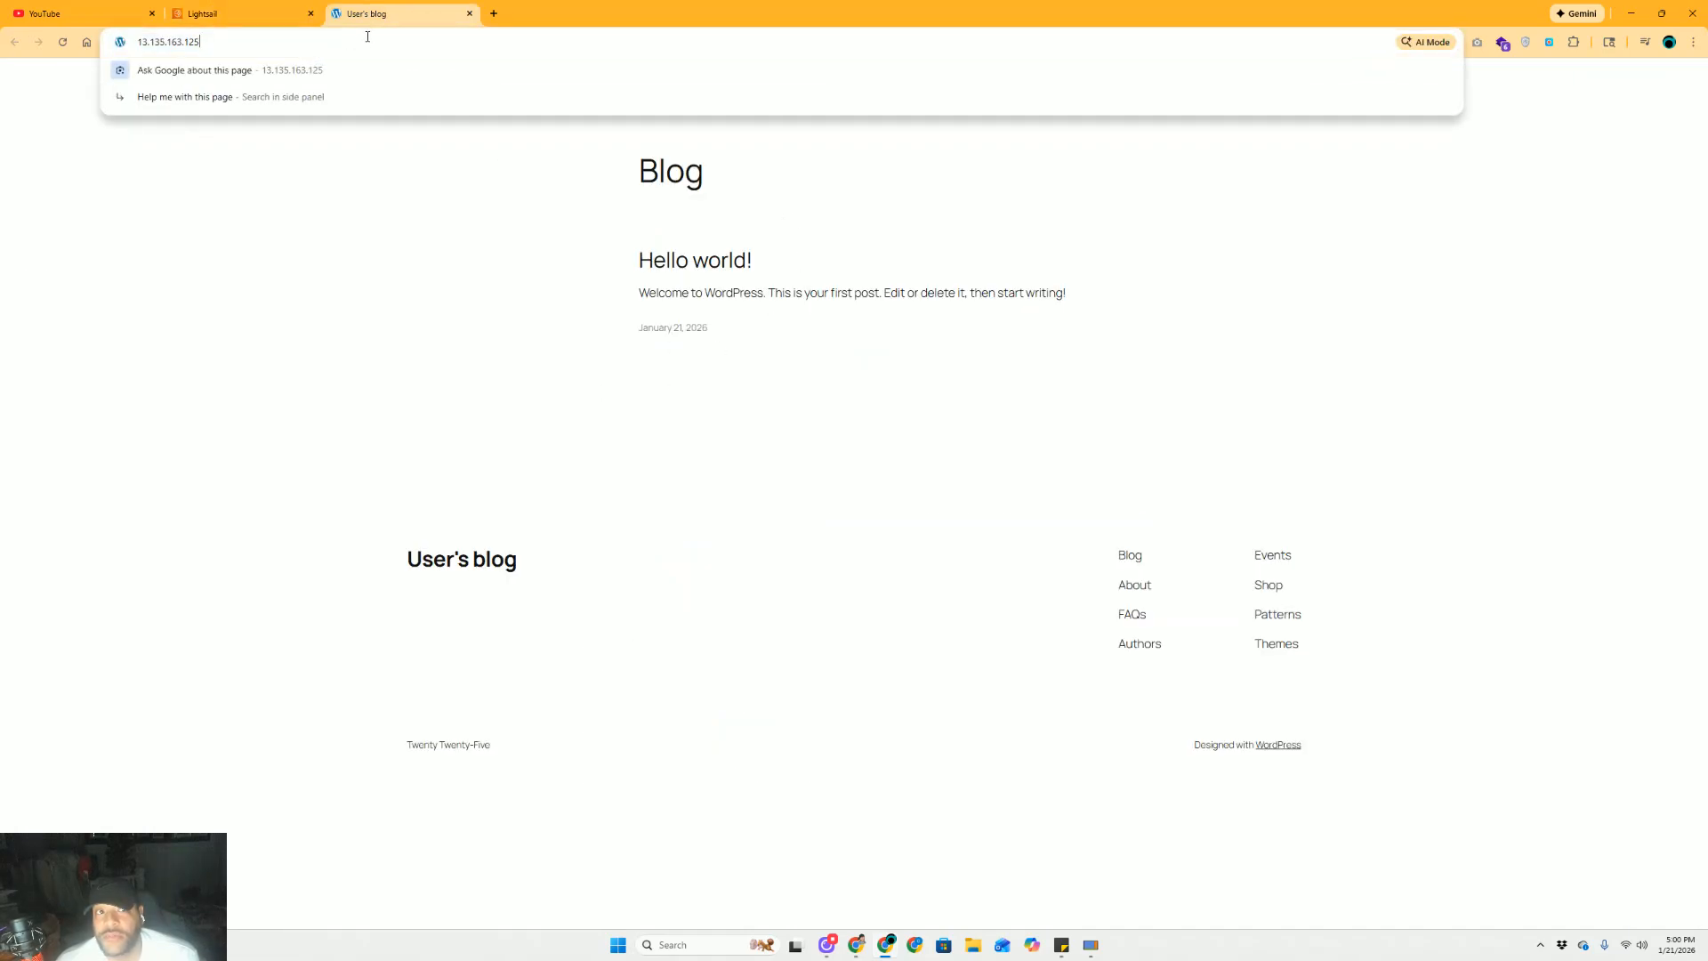
{"action": "type", "text": "/w"}
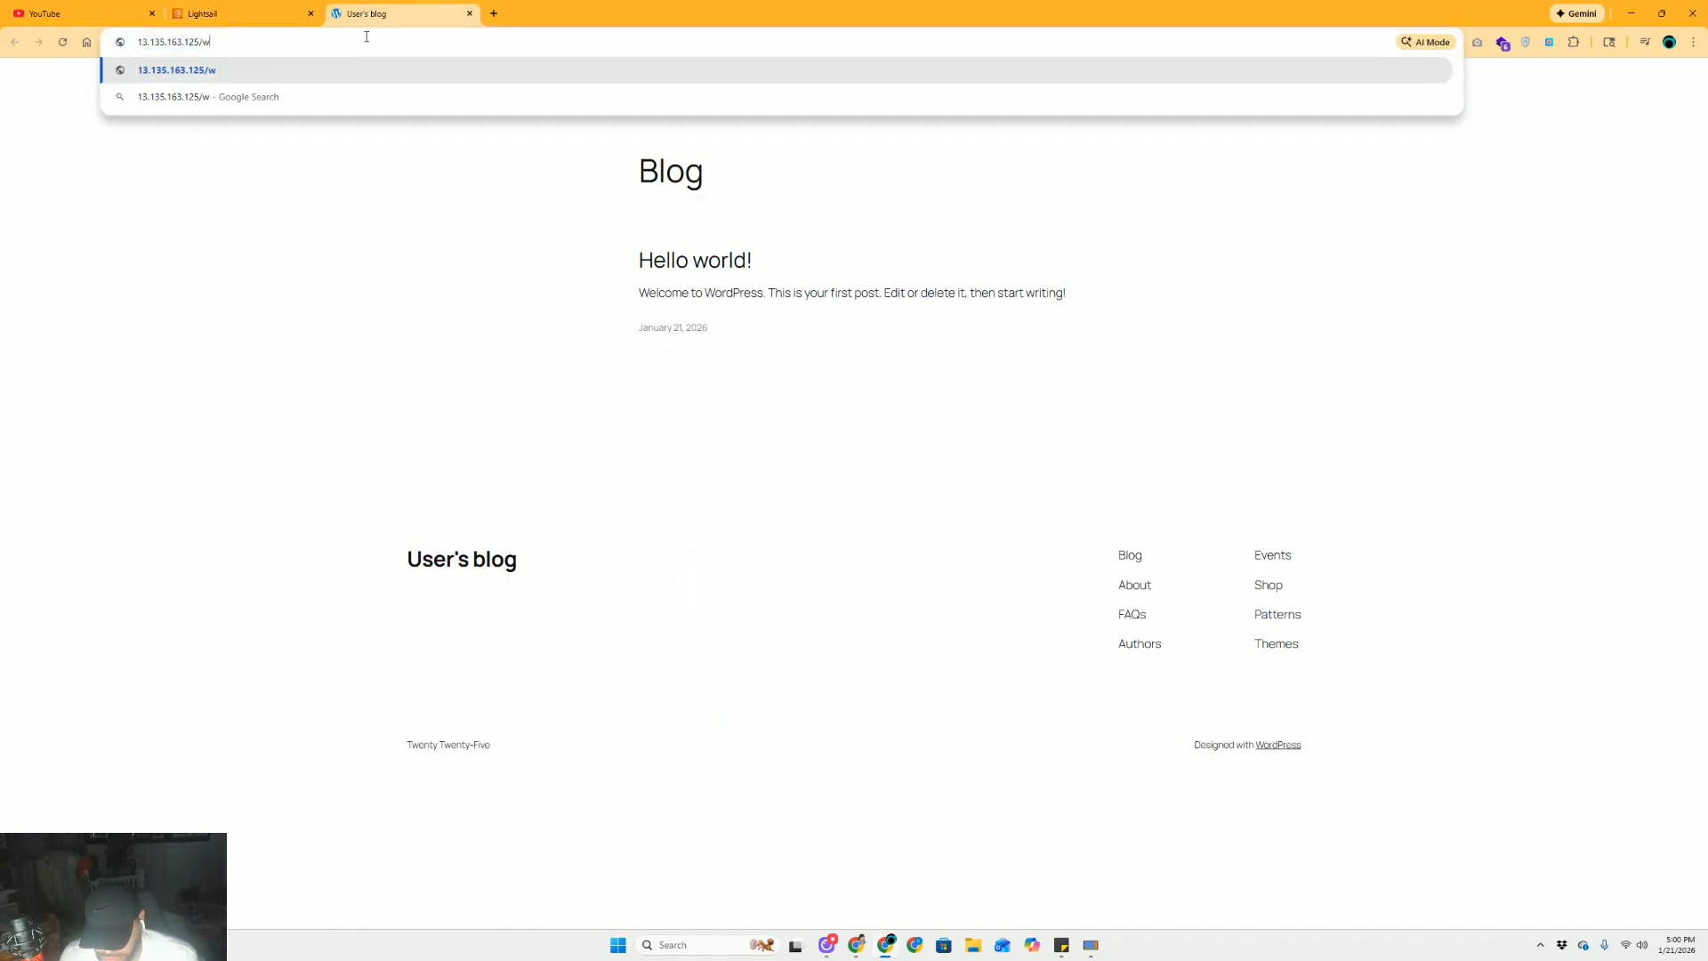
{"action": "type", "text": "p-admin"}
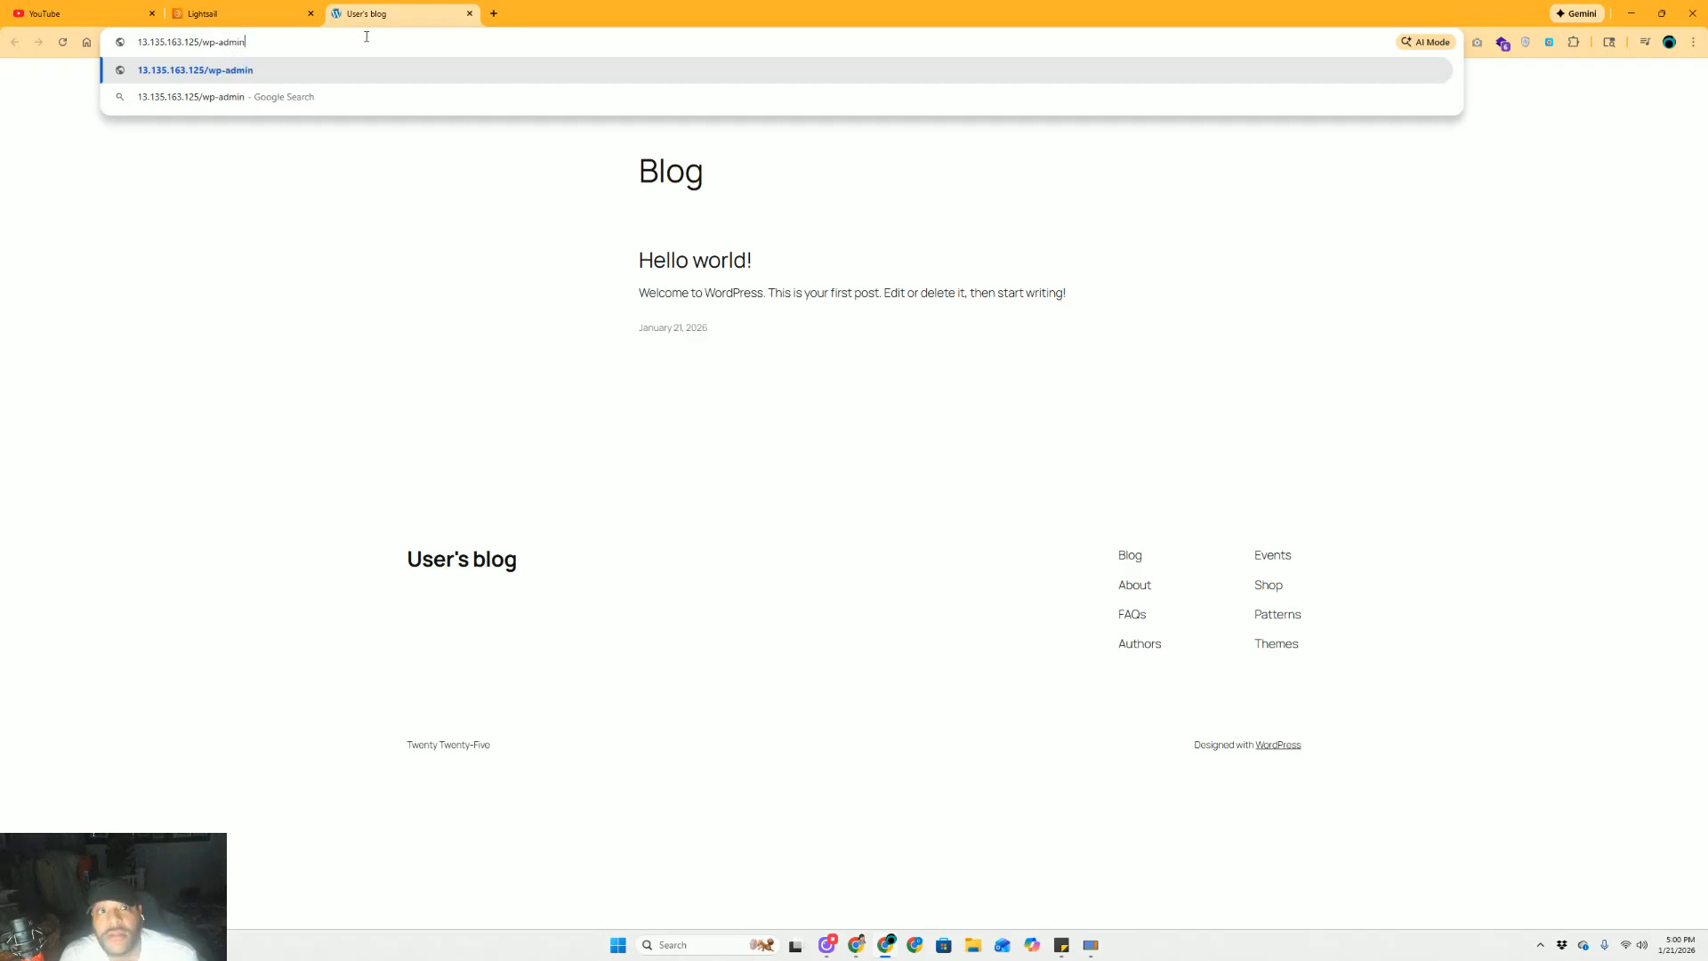
{"action": "key", "text": "Return"}
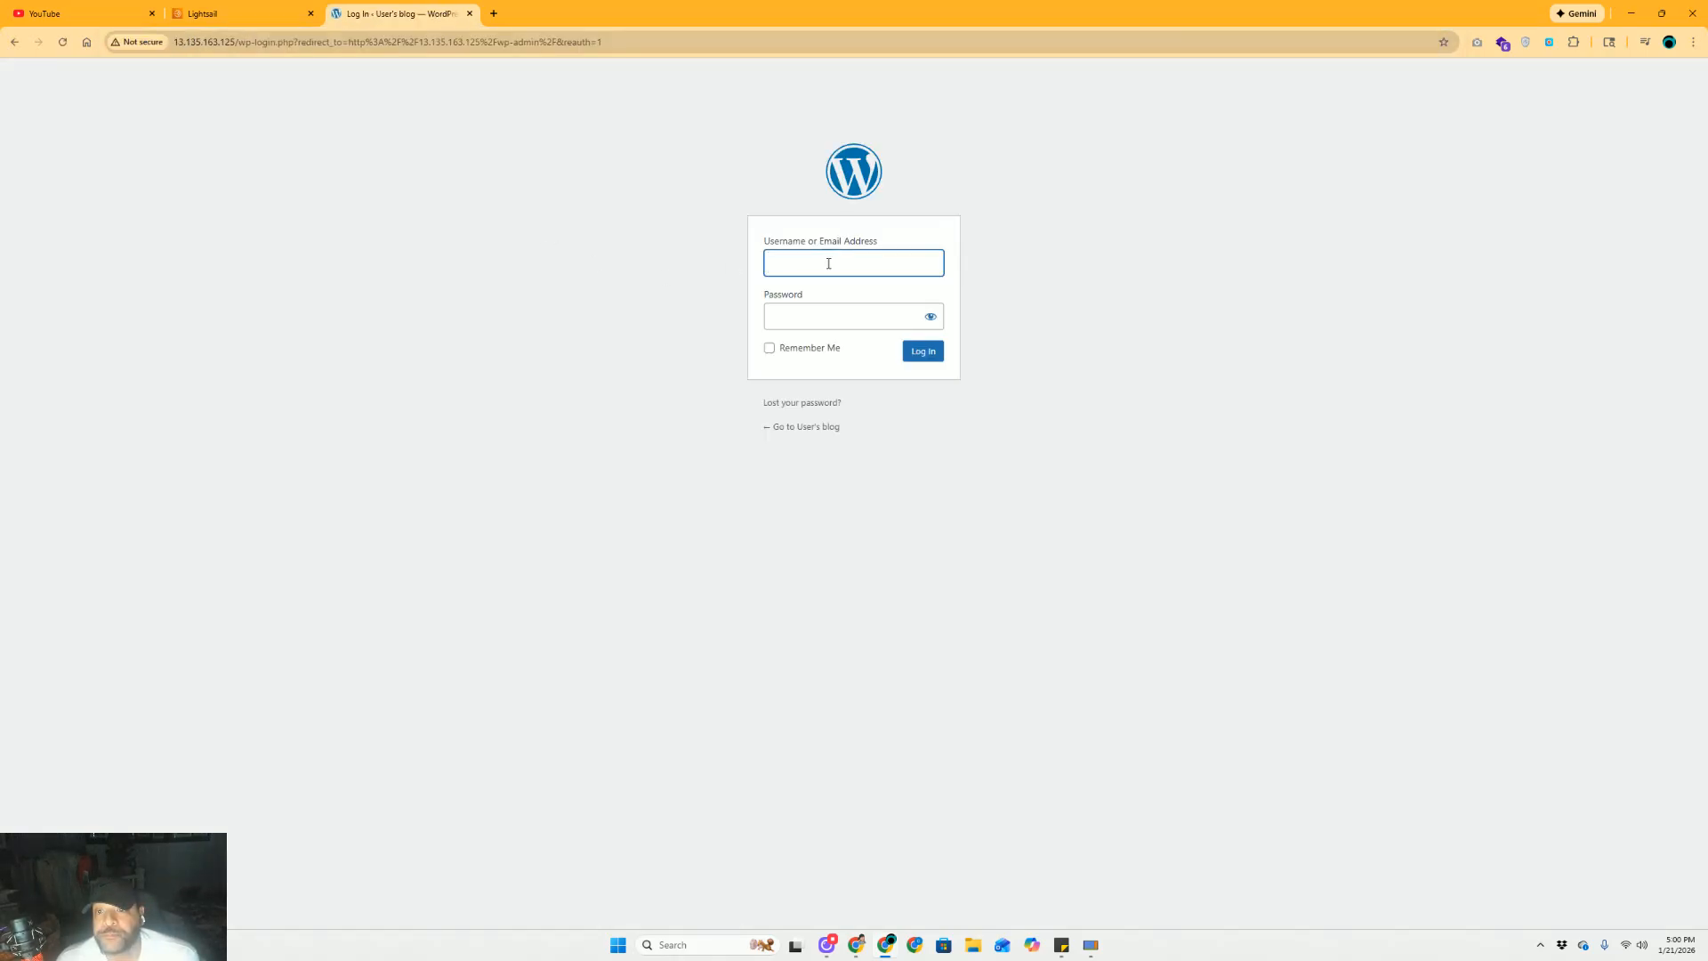
Log in with the default username 'user' and the pasted application password
{"action": "left_click", "coordinate": [828, 263]}
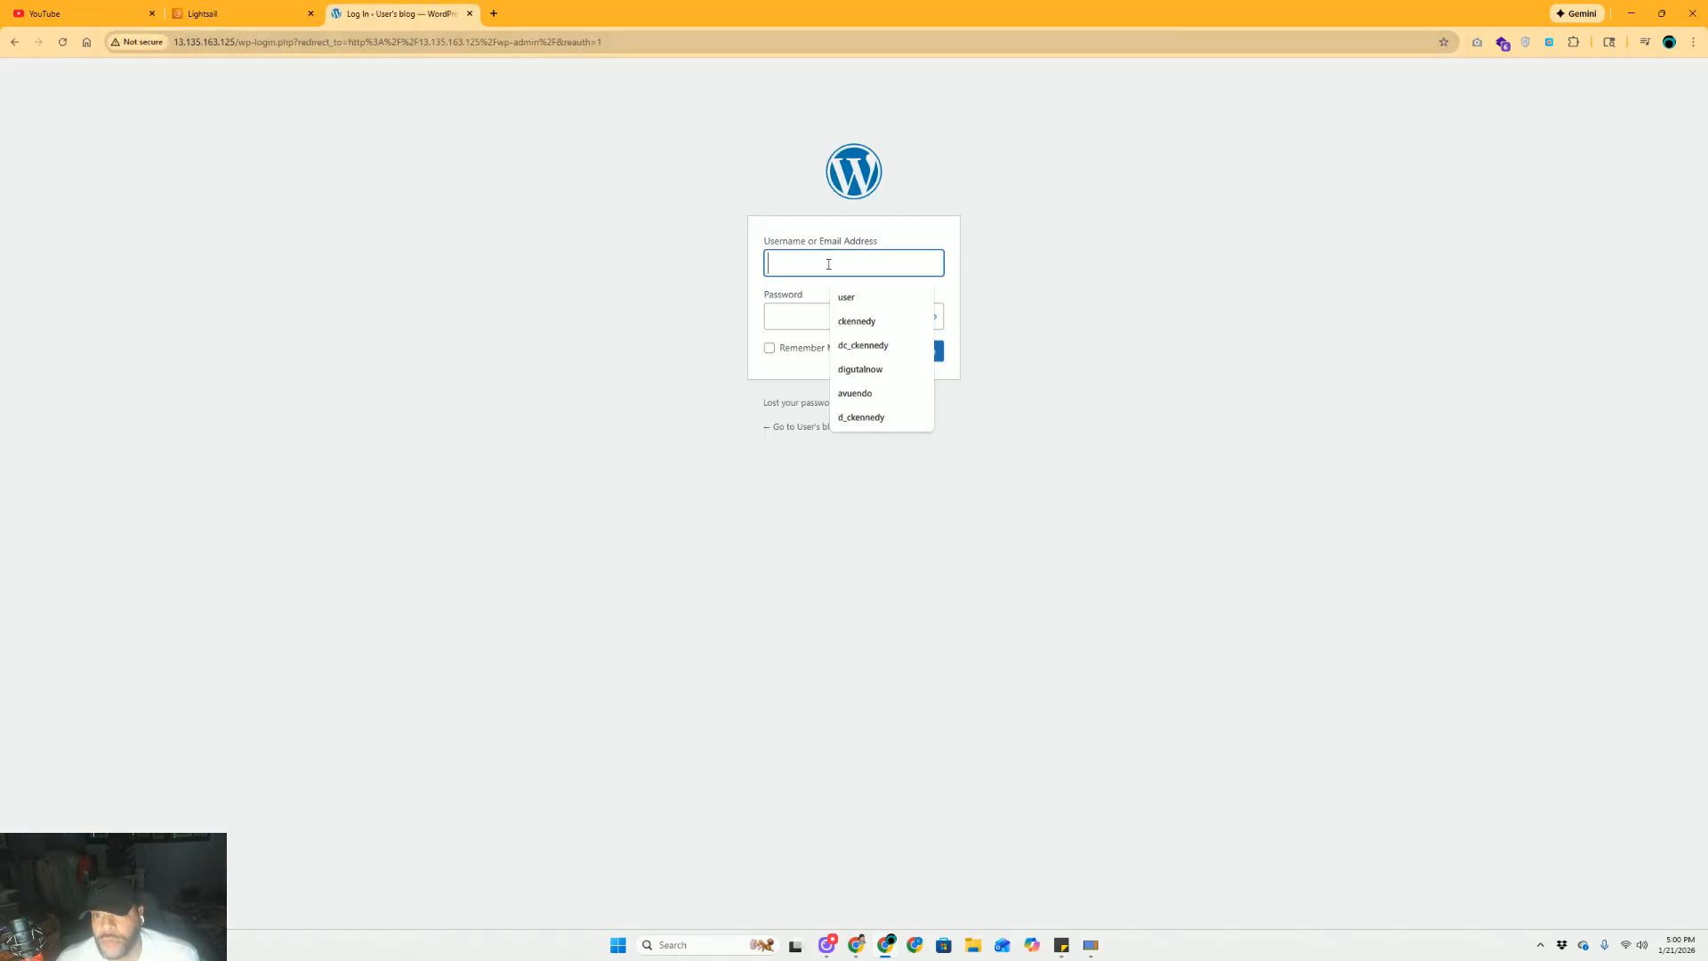
{"action": "left_click", "coordinate": [274, 15]}
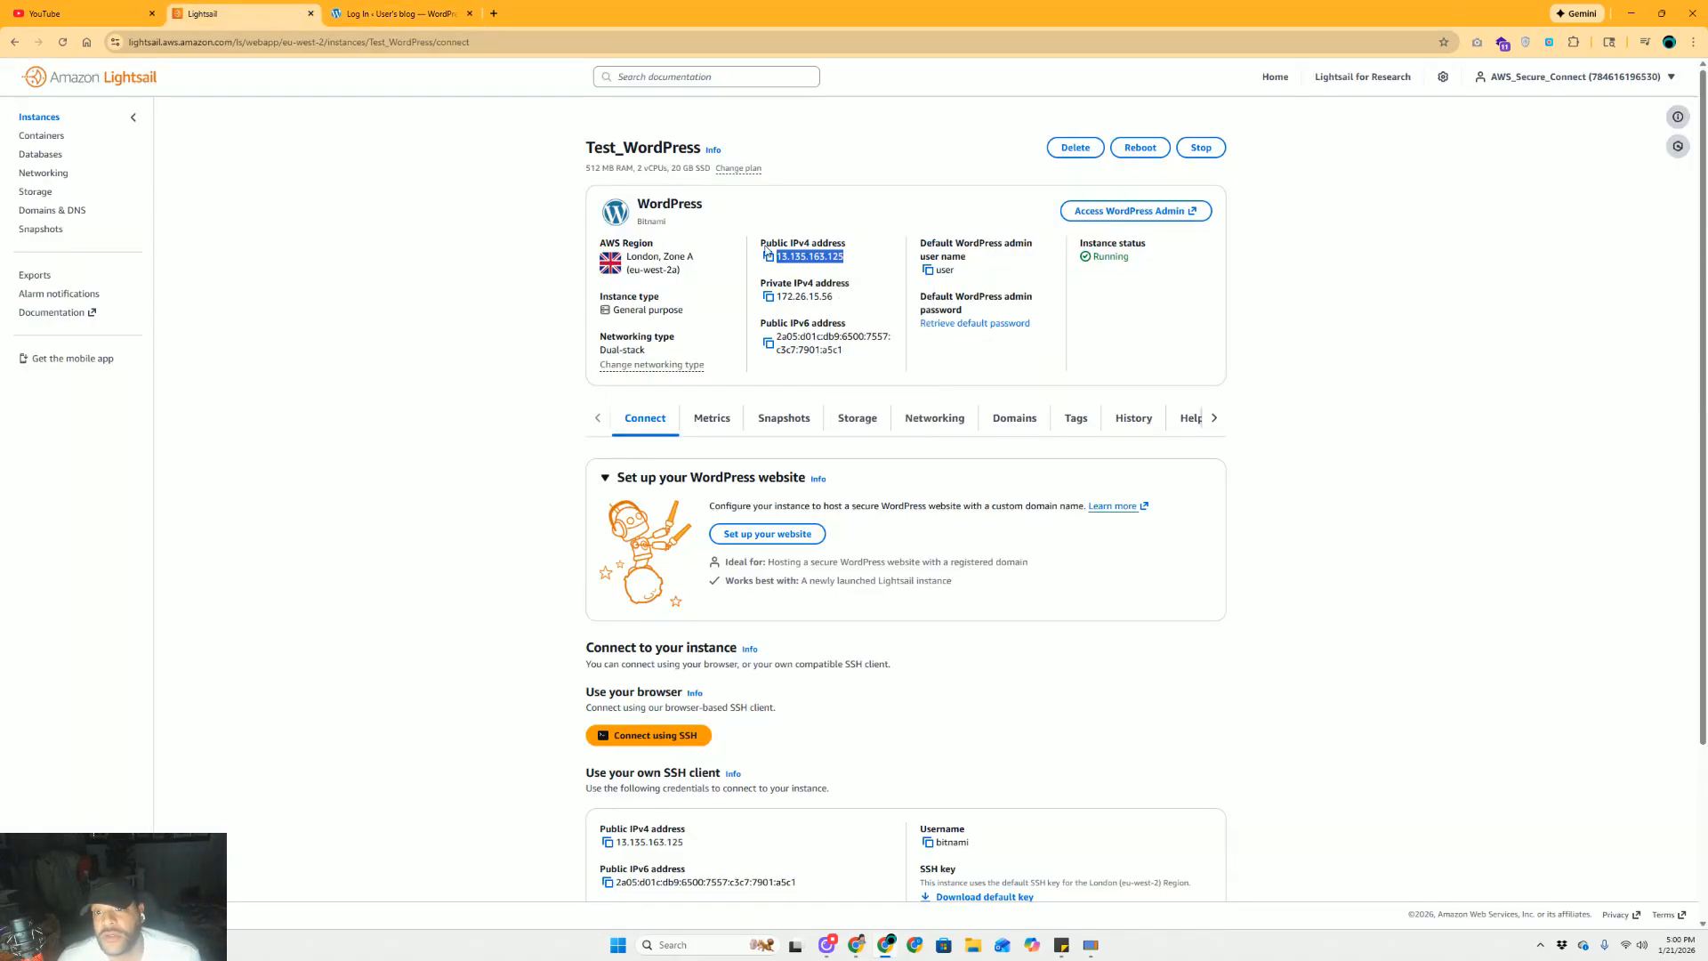
{"action": "left_click", "coordinate": [948, 268]}
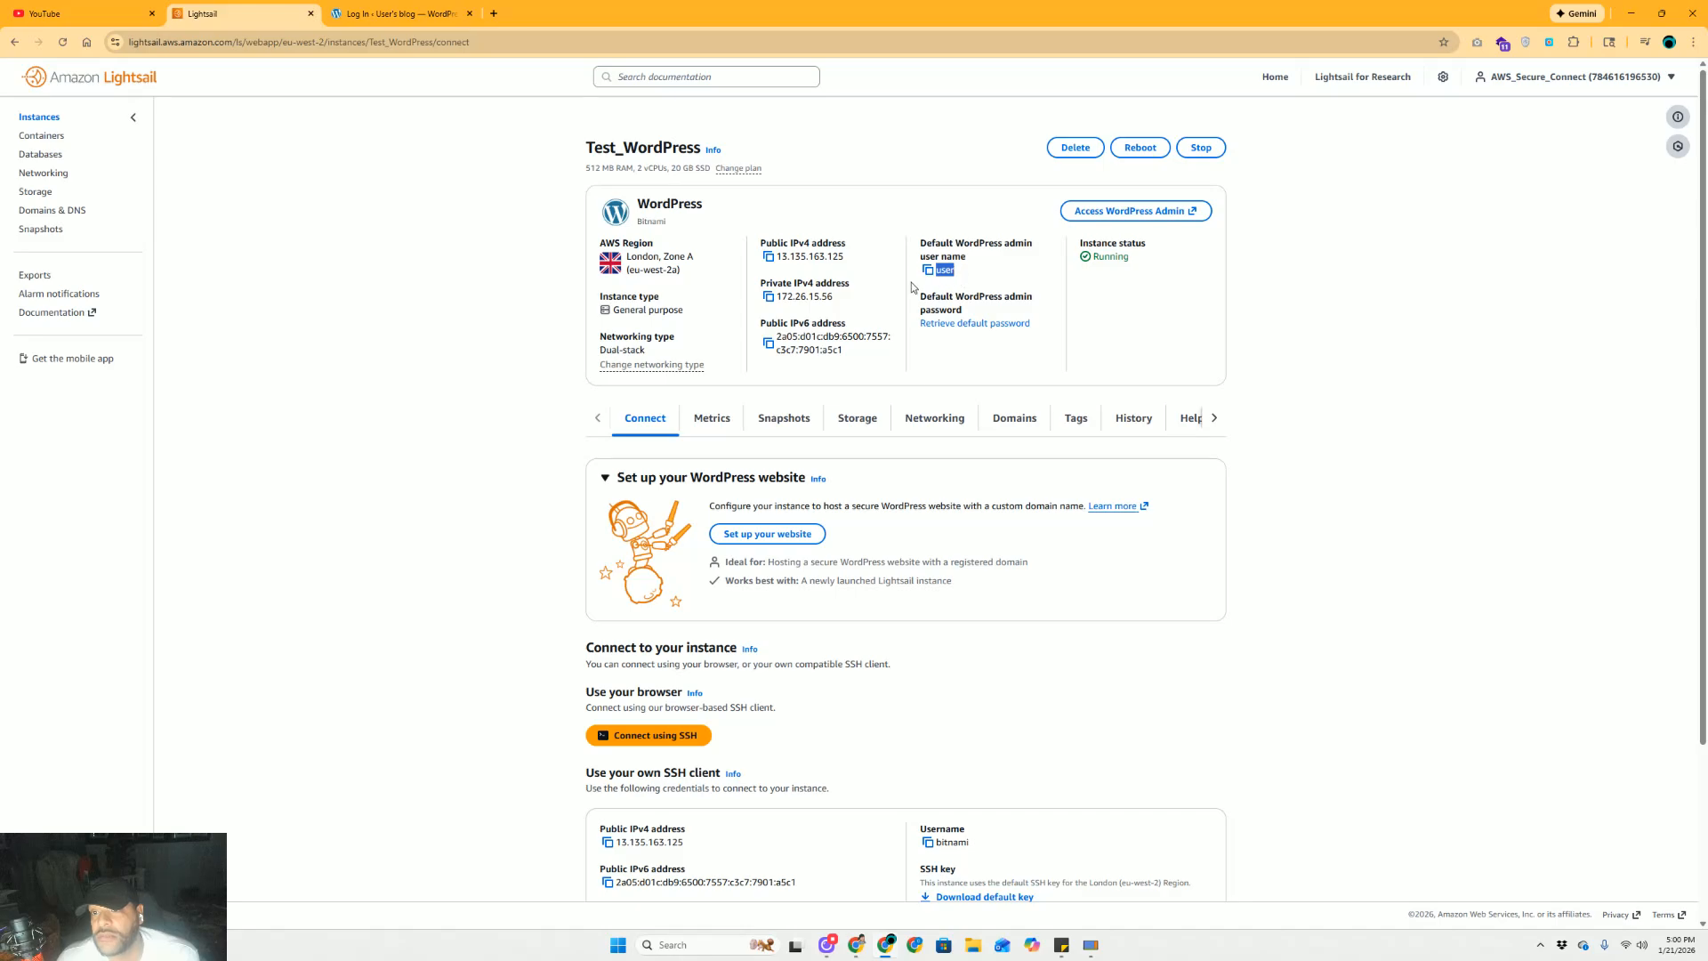
{"action": "left_click", "coordinate": [391, 14]}
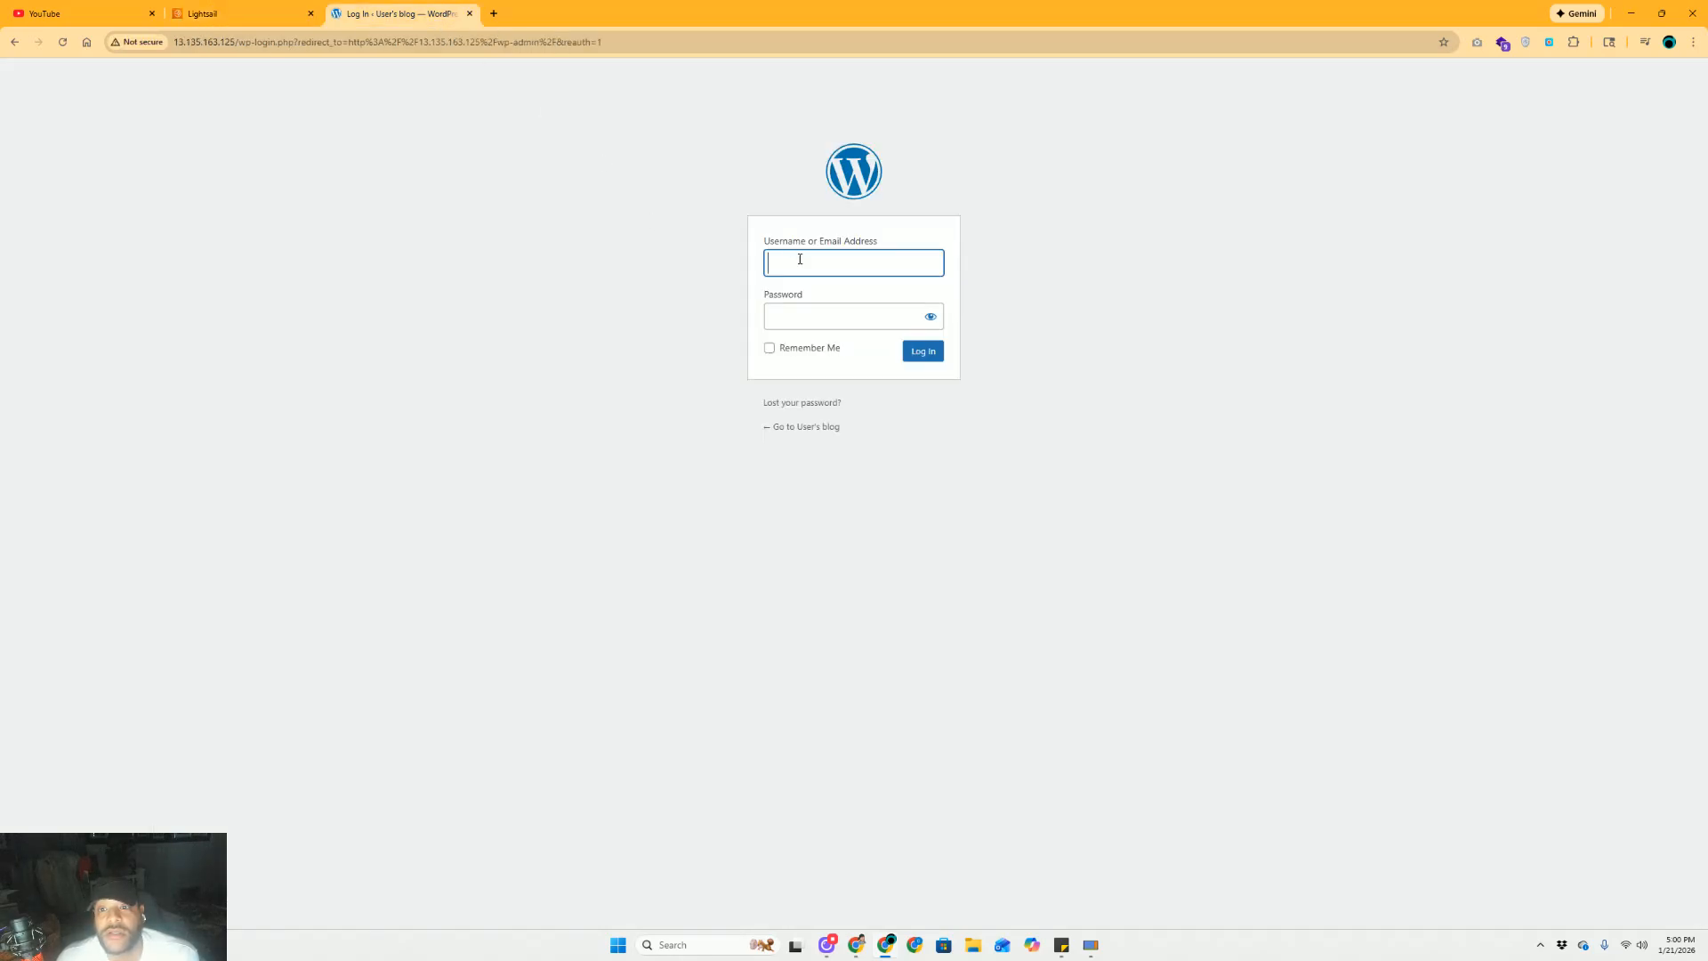
{"action": "left_click", "coordinate": [797, 259]}
{"action": "type", "text": "user"}
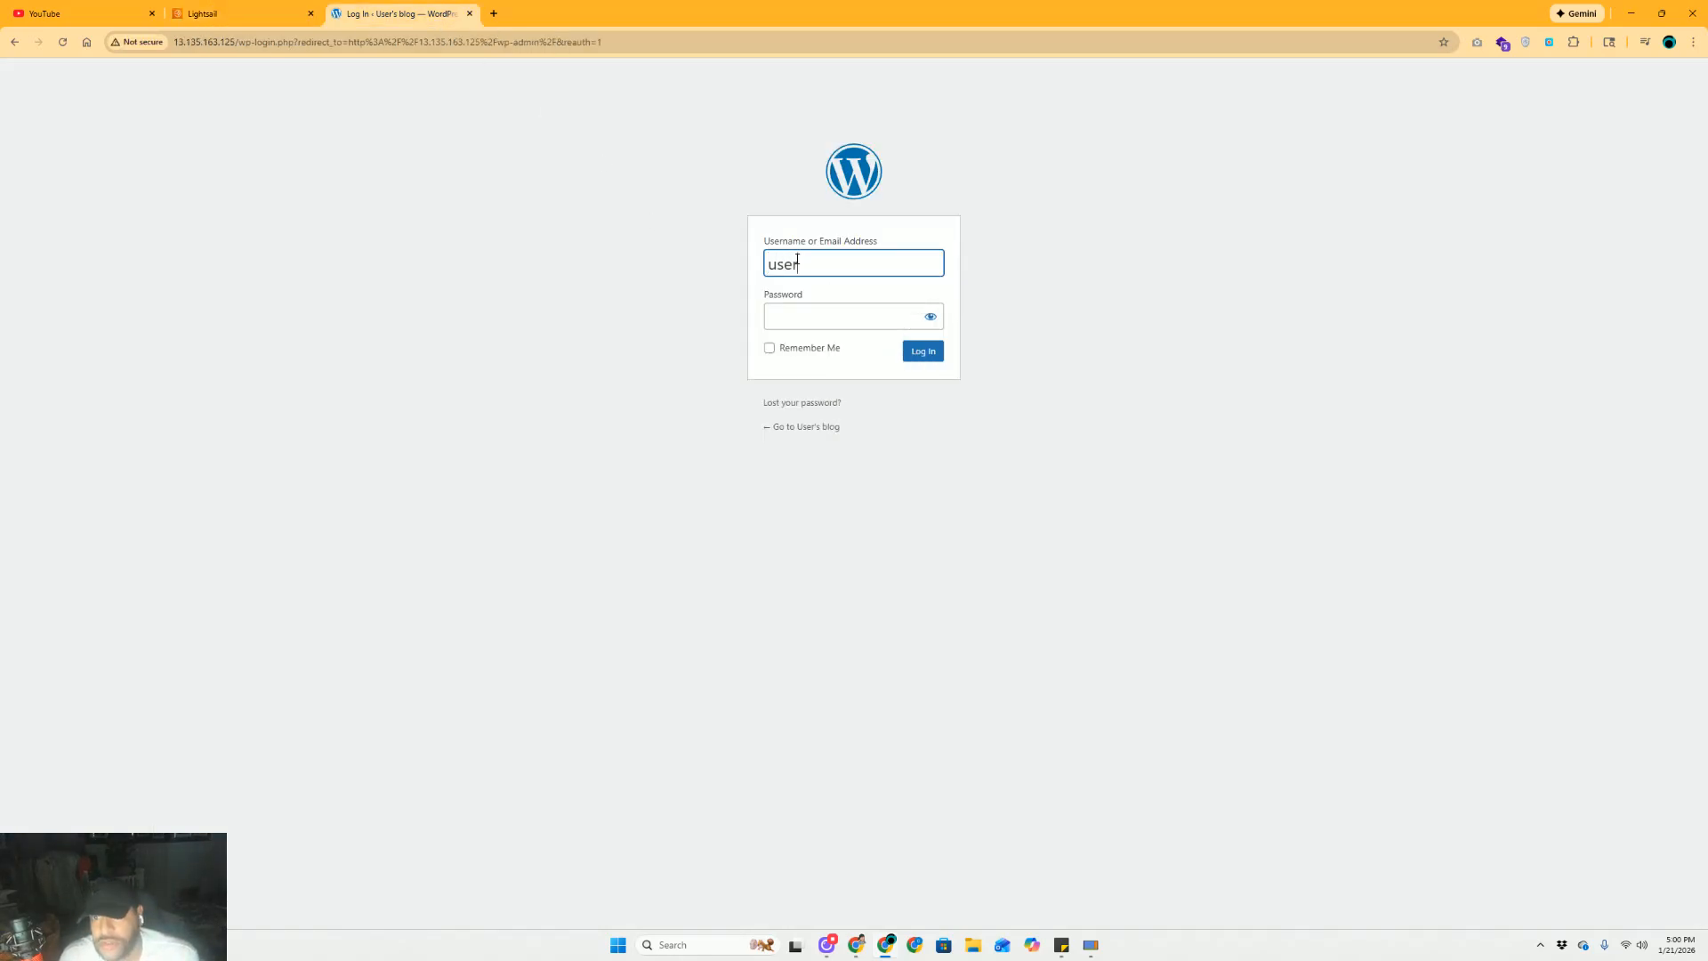
{"action": "key", "text": "Tab"}
{"action": "key", "text": "ctrl+v"}
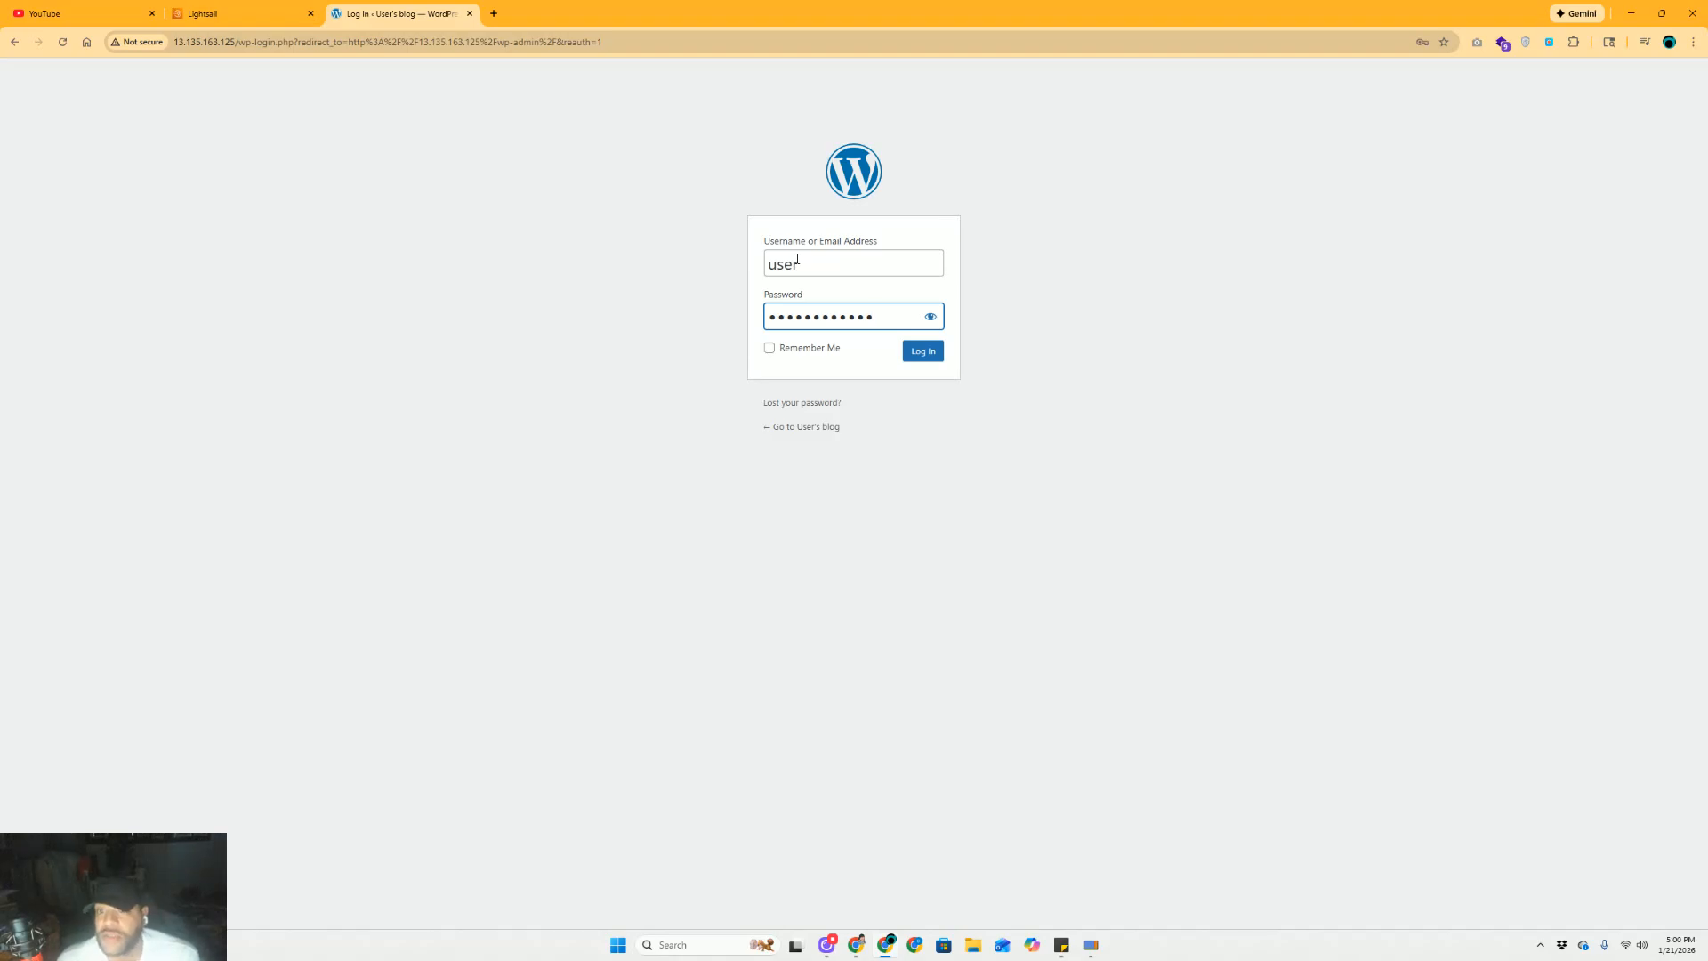
{"action": "left_click", "coordinate": [922, 351]}
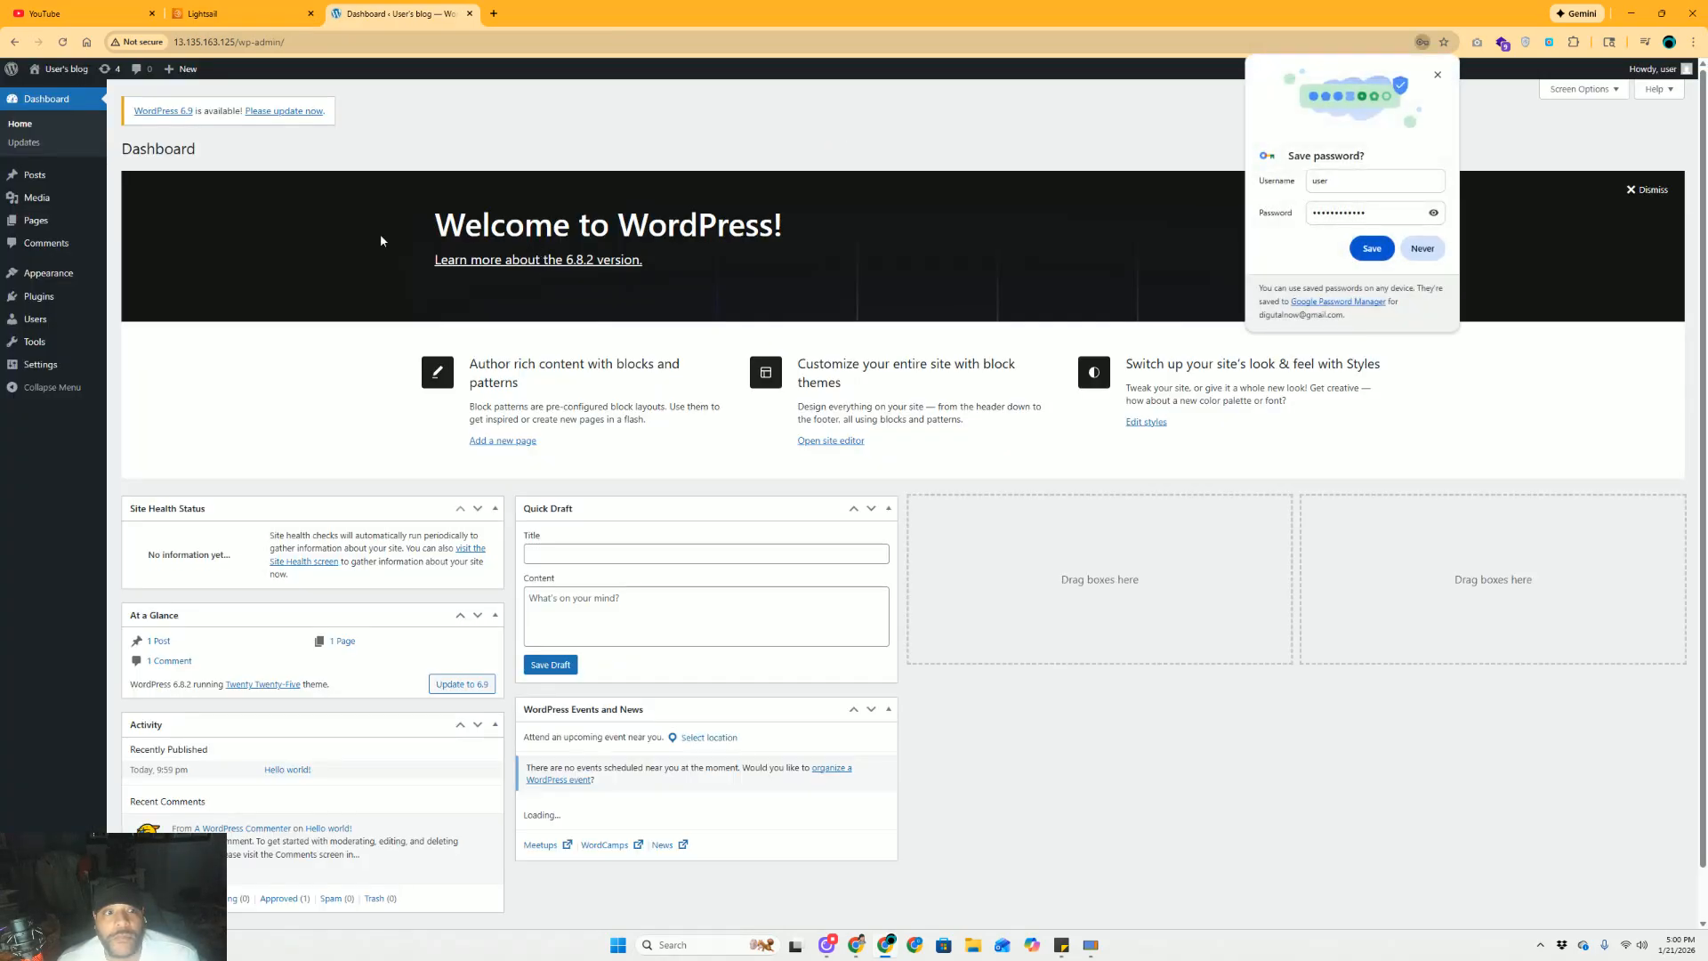
Save the browser login, then go to Appearance > Themes > Add Theme
{"action": "left_click", "coordinate": [1368, 249]}
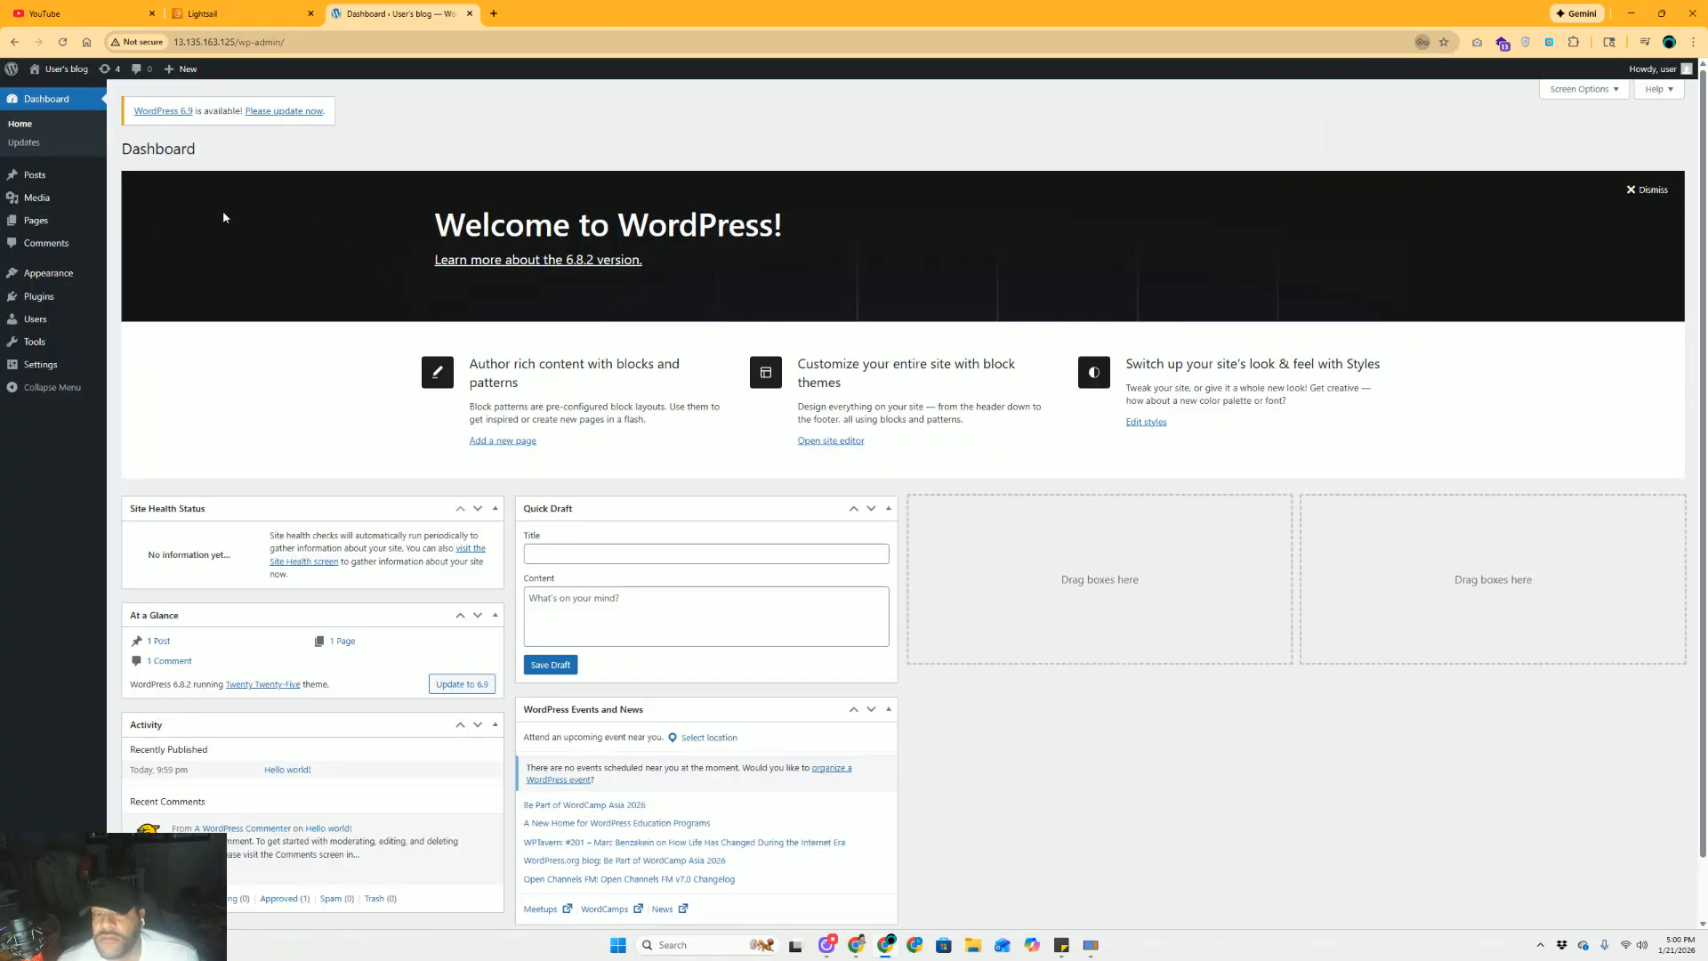
{"action": "mouse_move", "coordinate": [48, 281]}
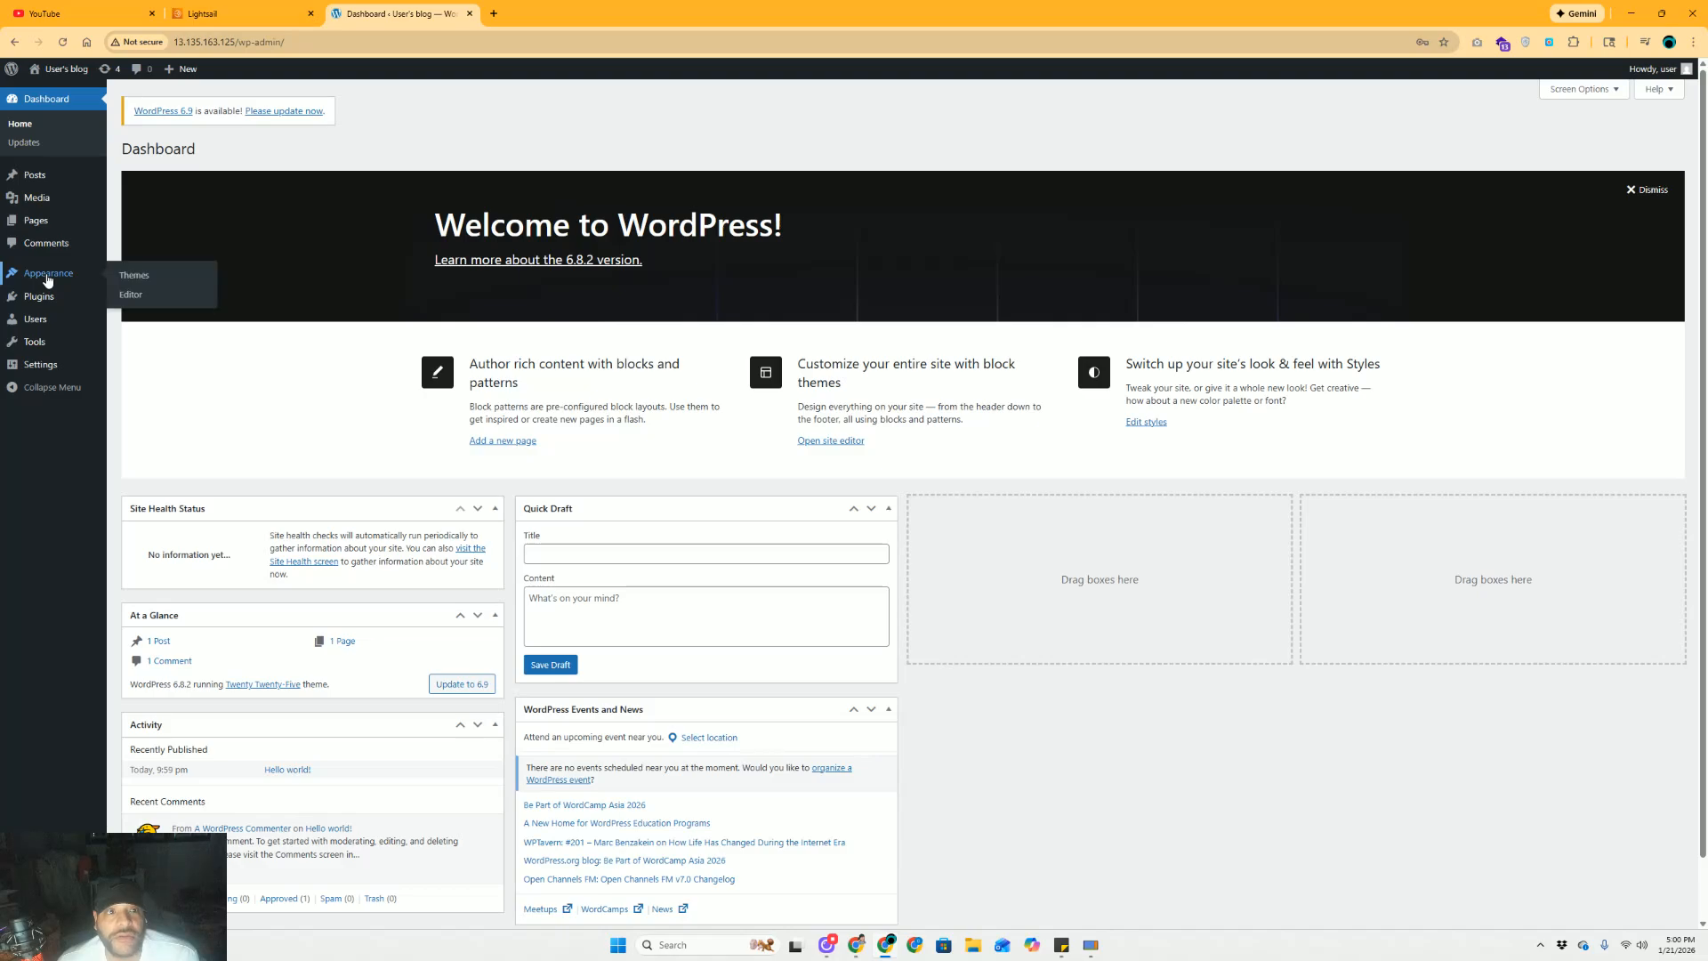
{"action": "left_click", "coordinate": [134, 275]}
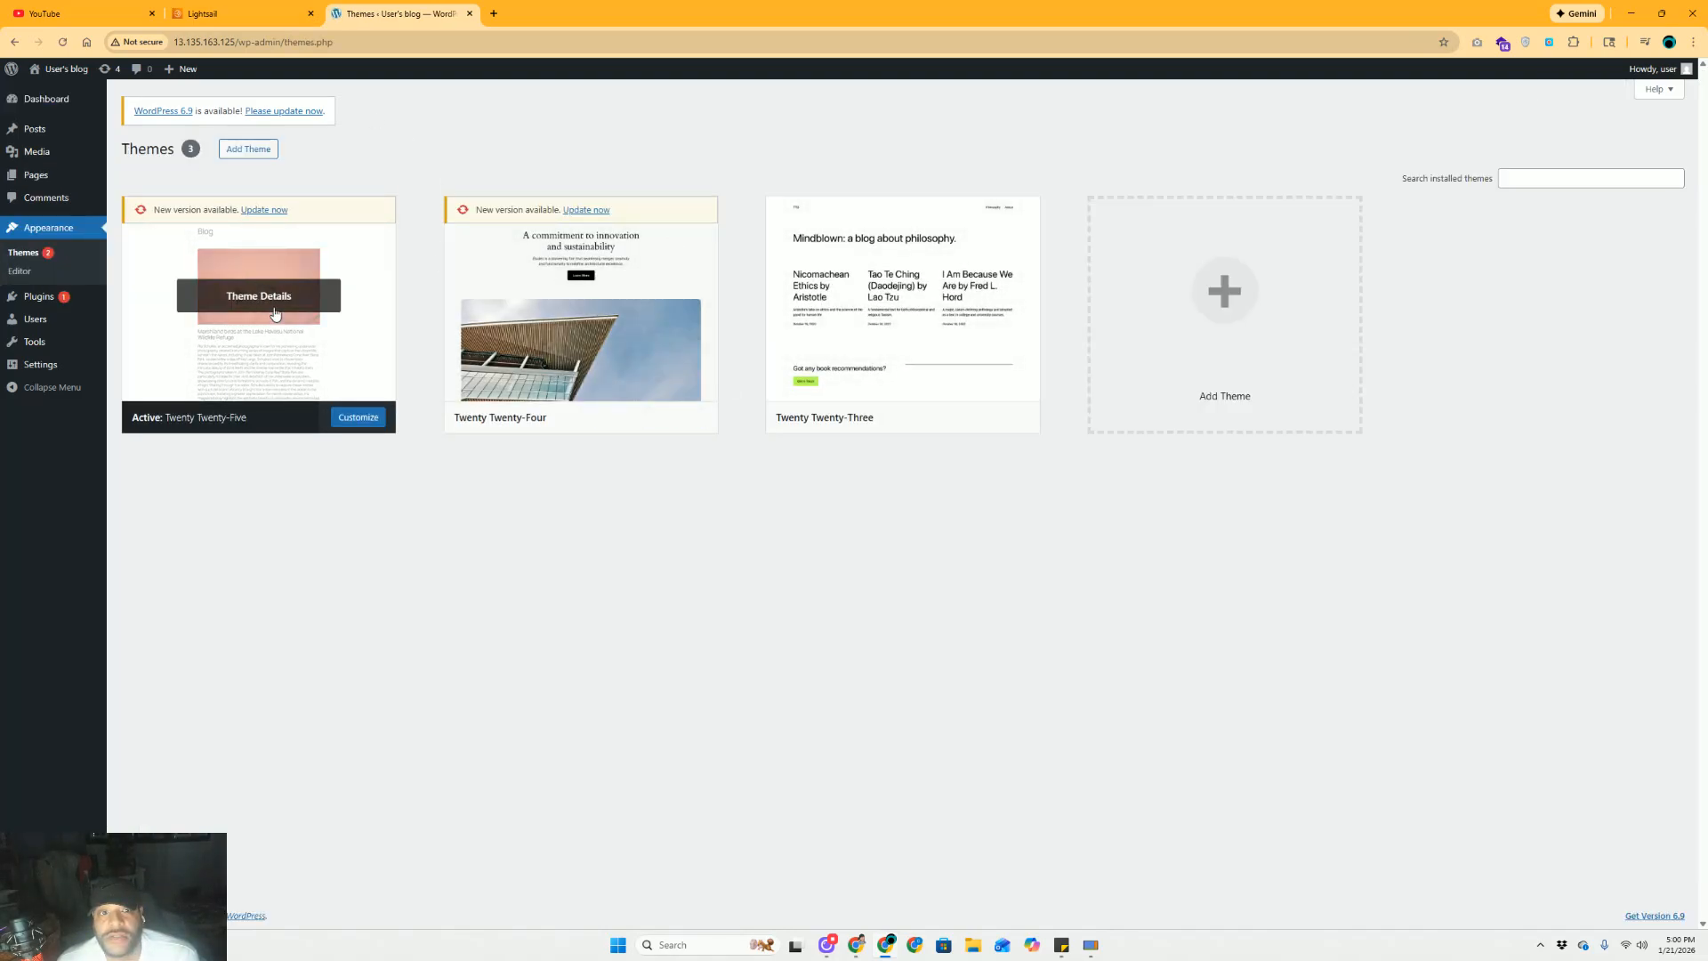
{"action": "left_click", "coordinate": [248, 149]}
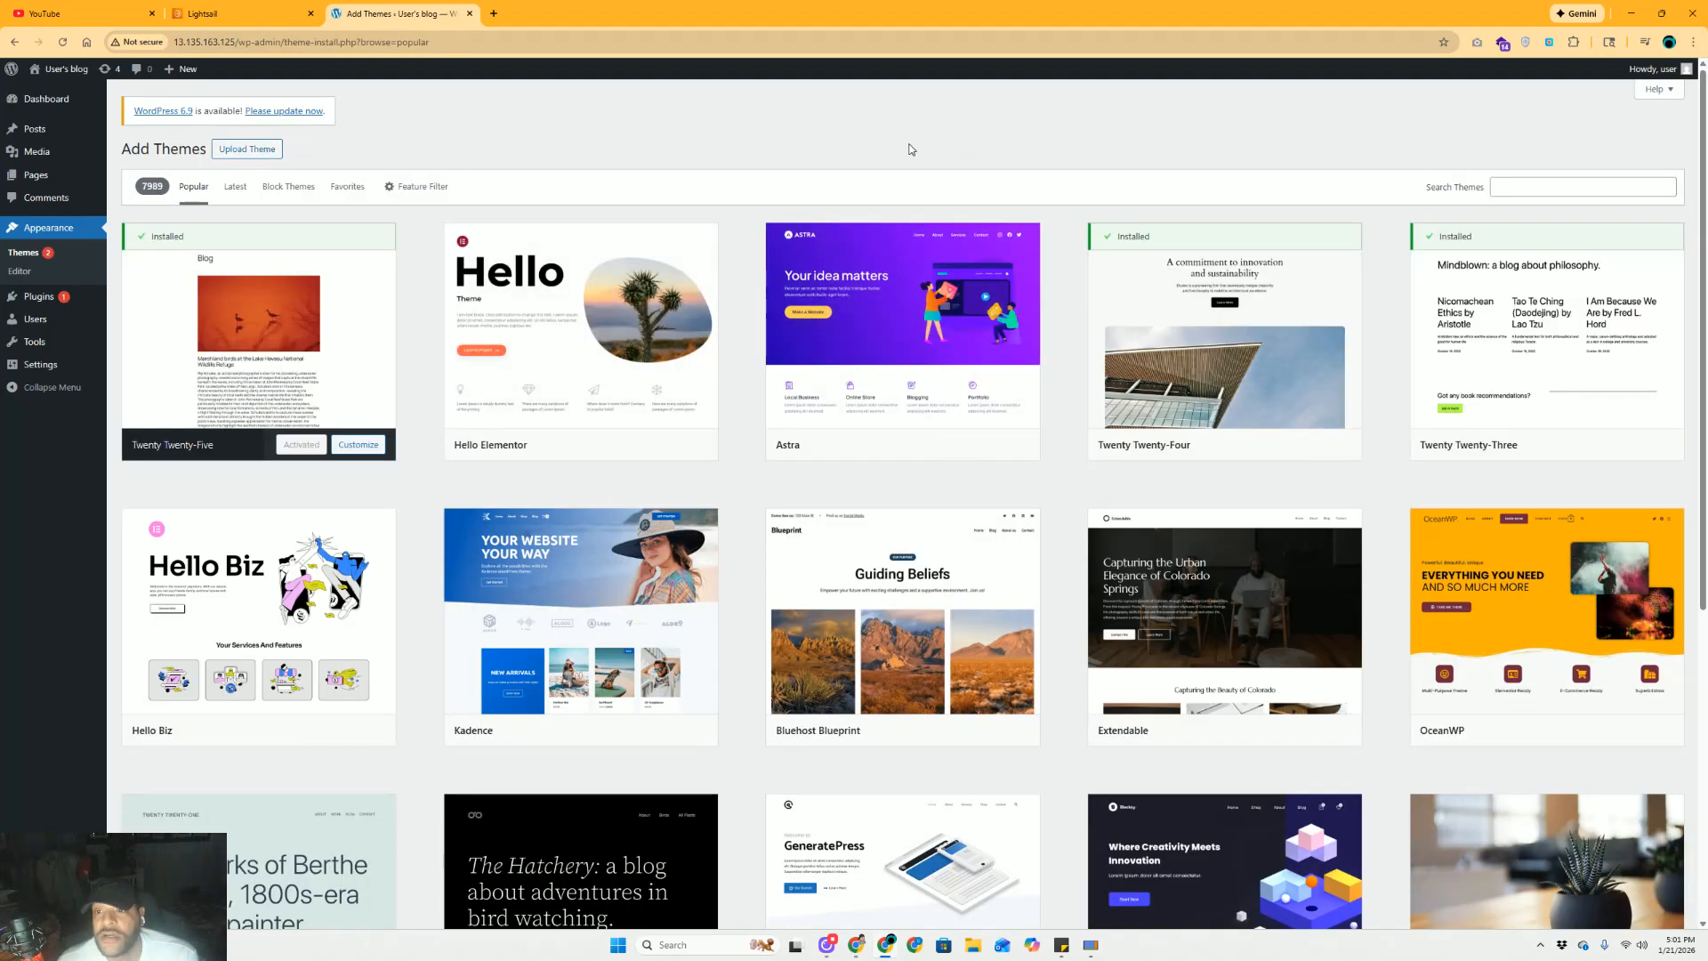
Find the Envo Royal theme in the list, install it, and activate it
{"action": "scroll", "coordinate": [1076, 372], "scroll_direction": "down", "scroll_amount": 9}
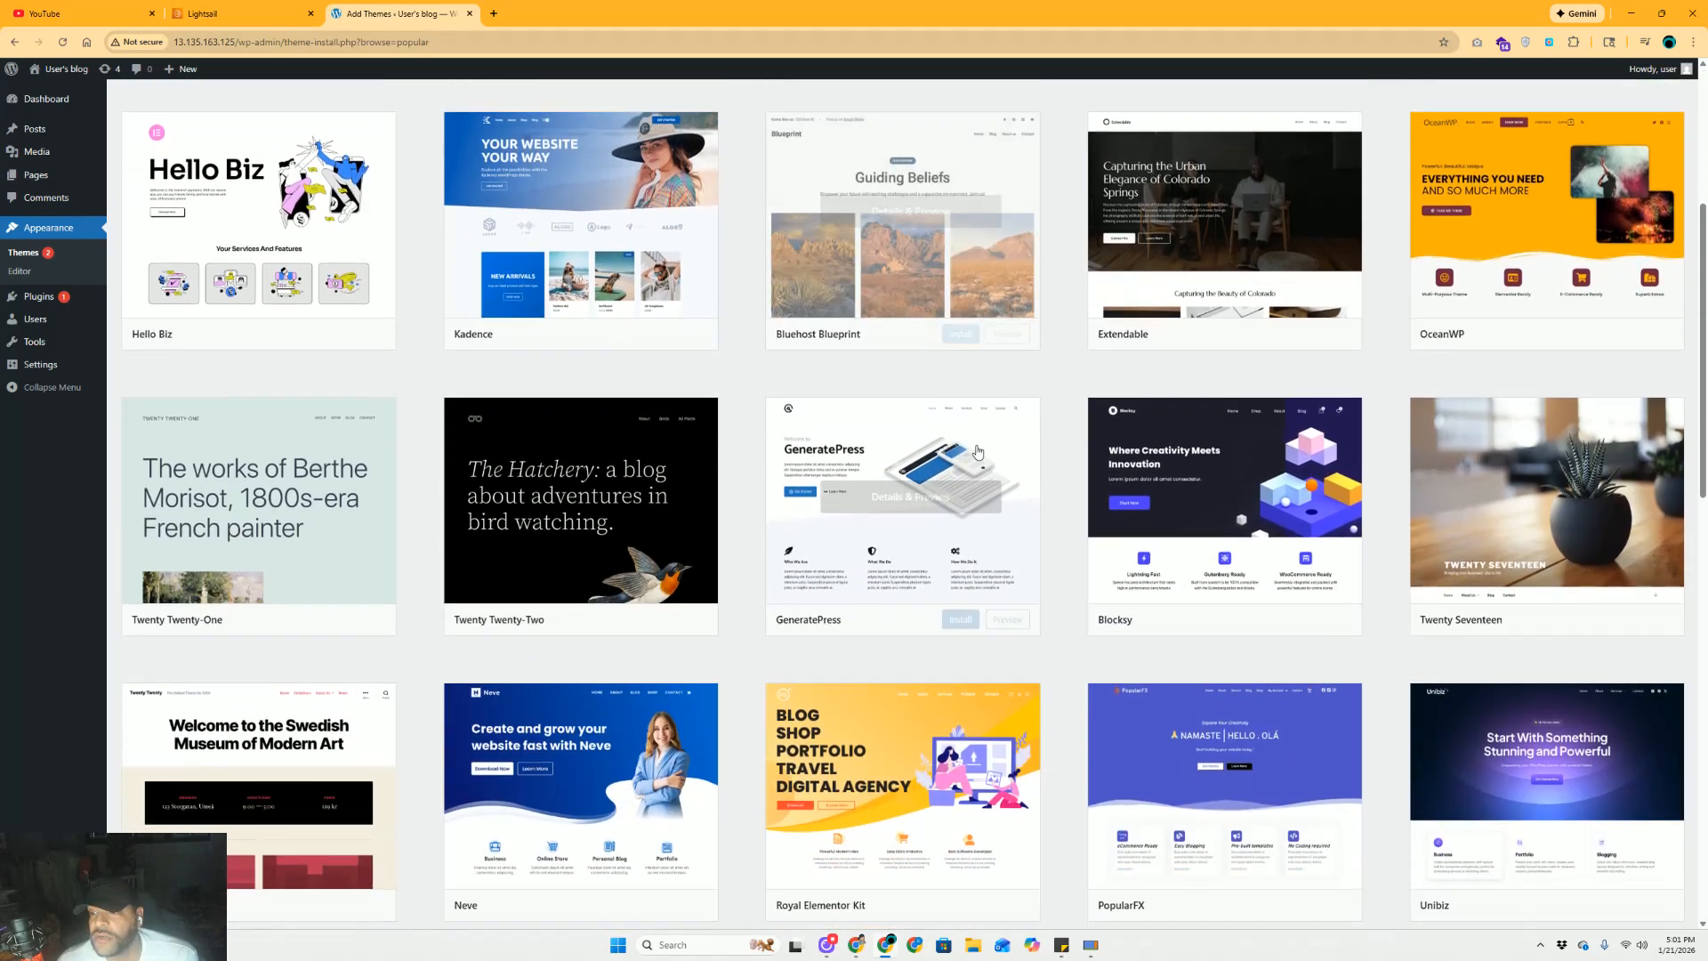
{"action": "scroll", "coordinate": [868, 248], "scroll_direction": "down", "scroll_amount": 2}
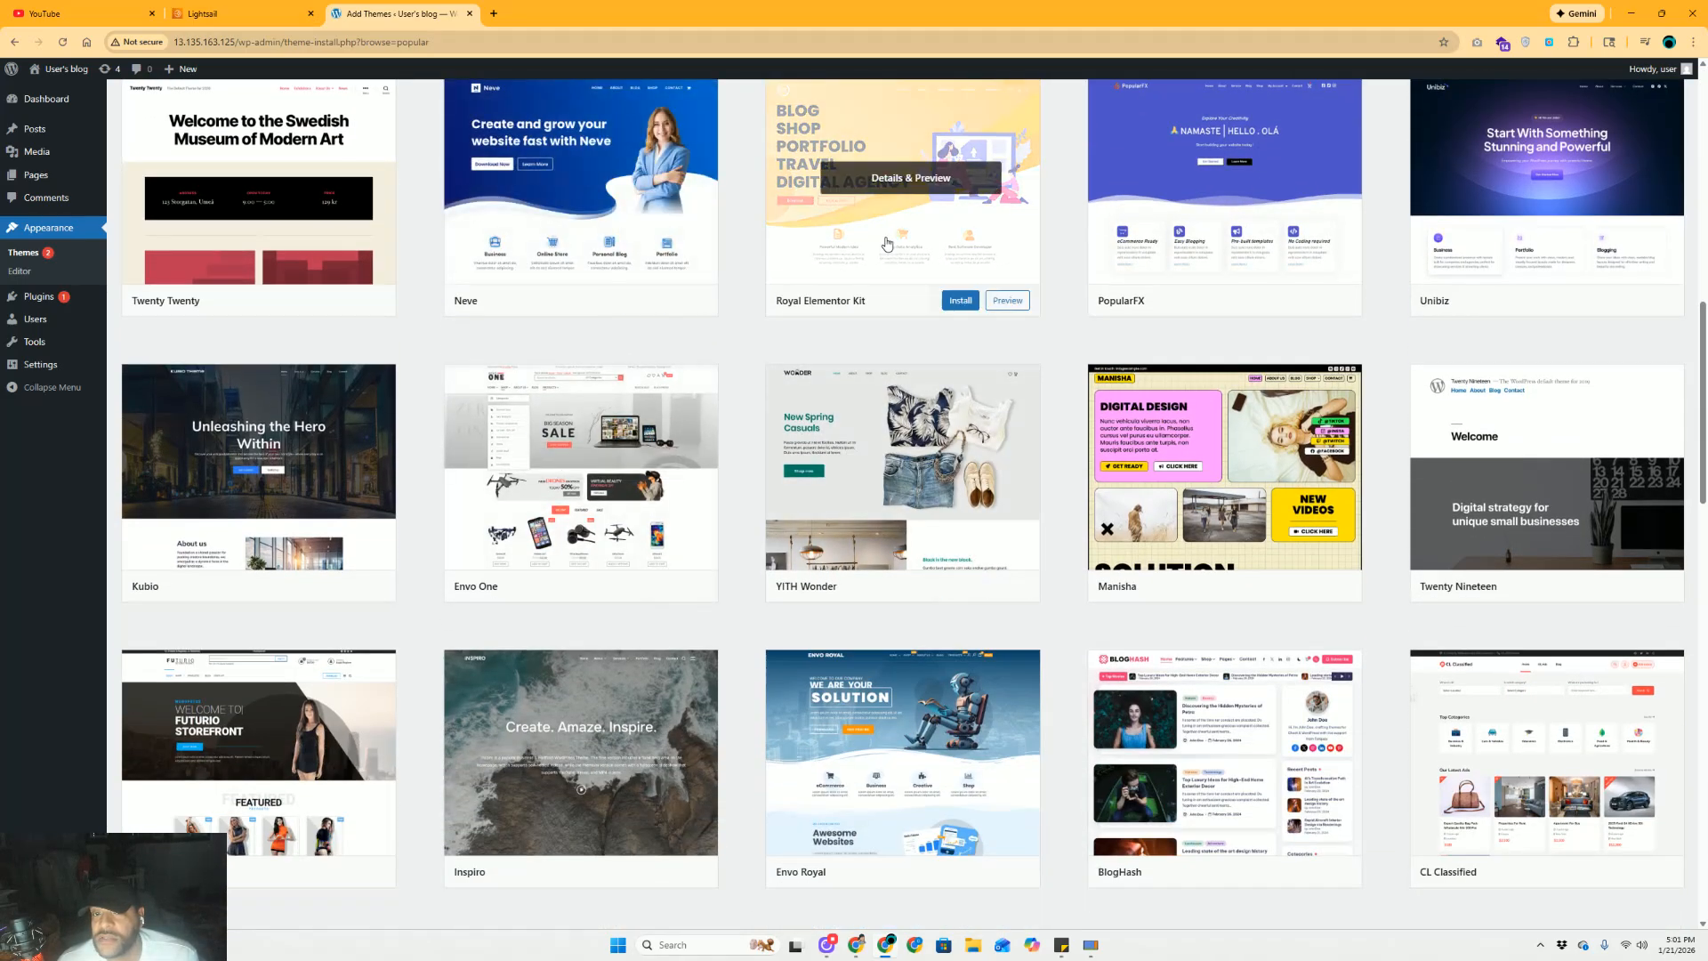
{"action": "scroll", "coordinate": [760, 400], "scroll_direction": "down", "scroll_amount": 2}
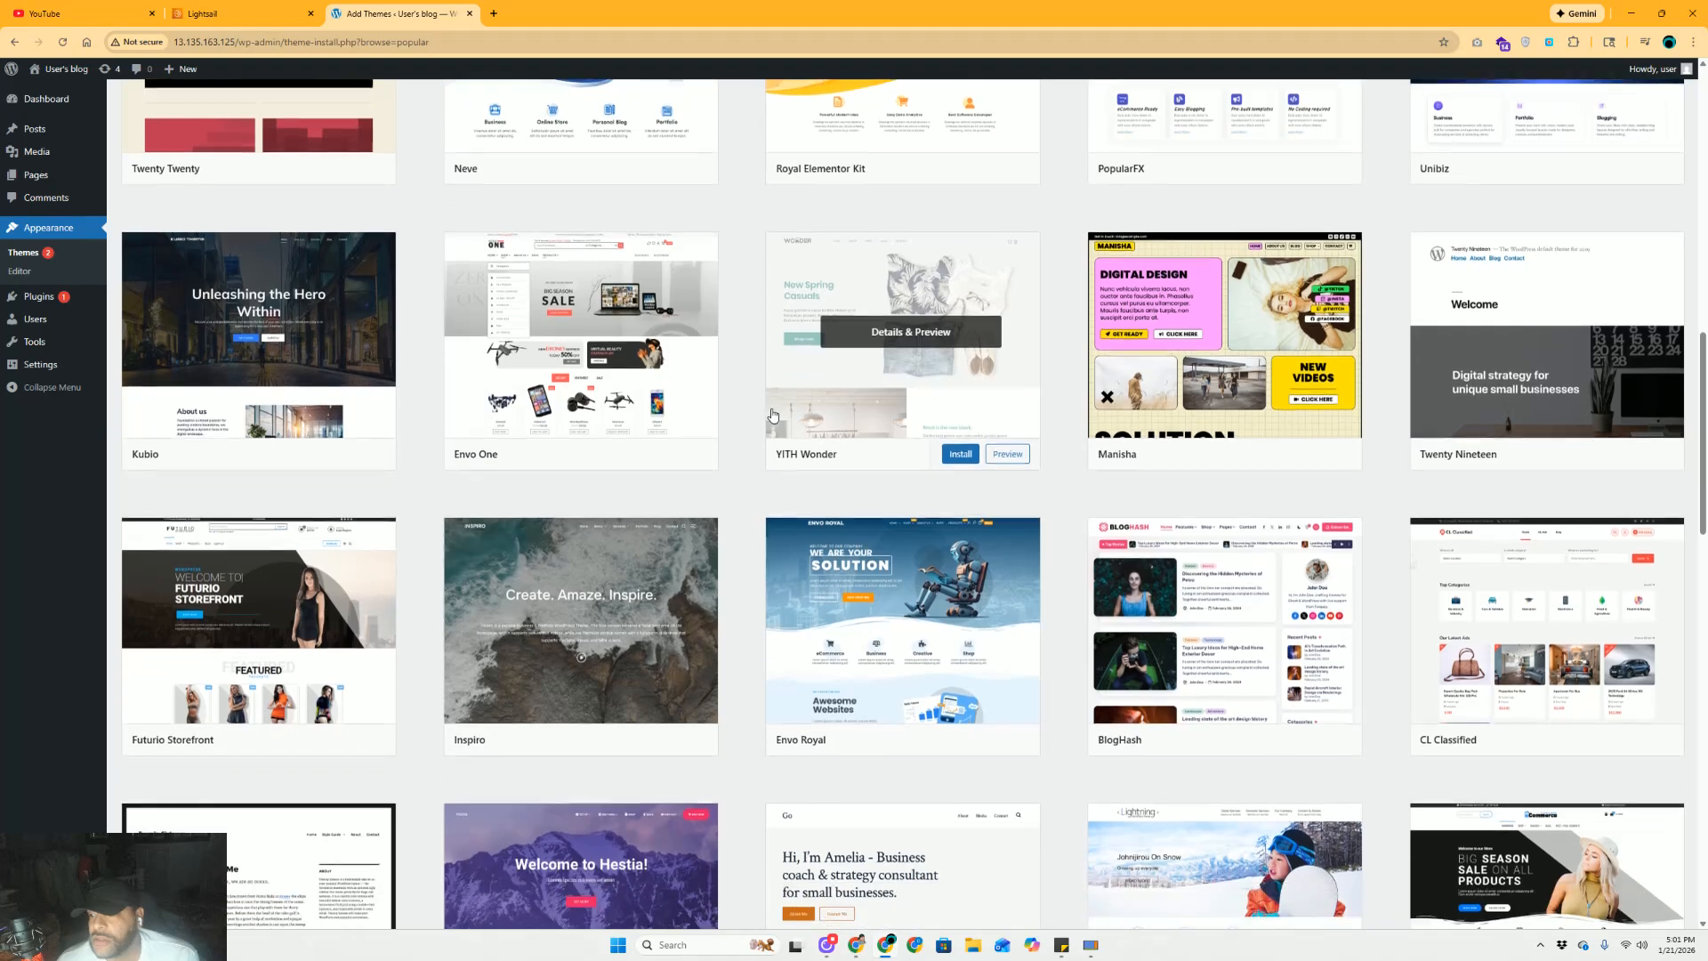
{"action": "scroll", "coordinate": [747, 449], "scroll_direction": "down", "scroll_amount": 1}
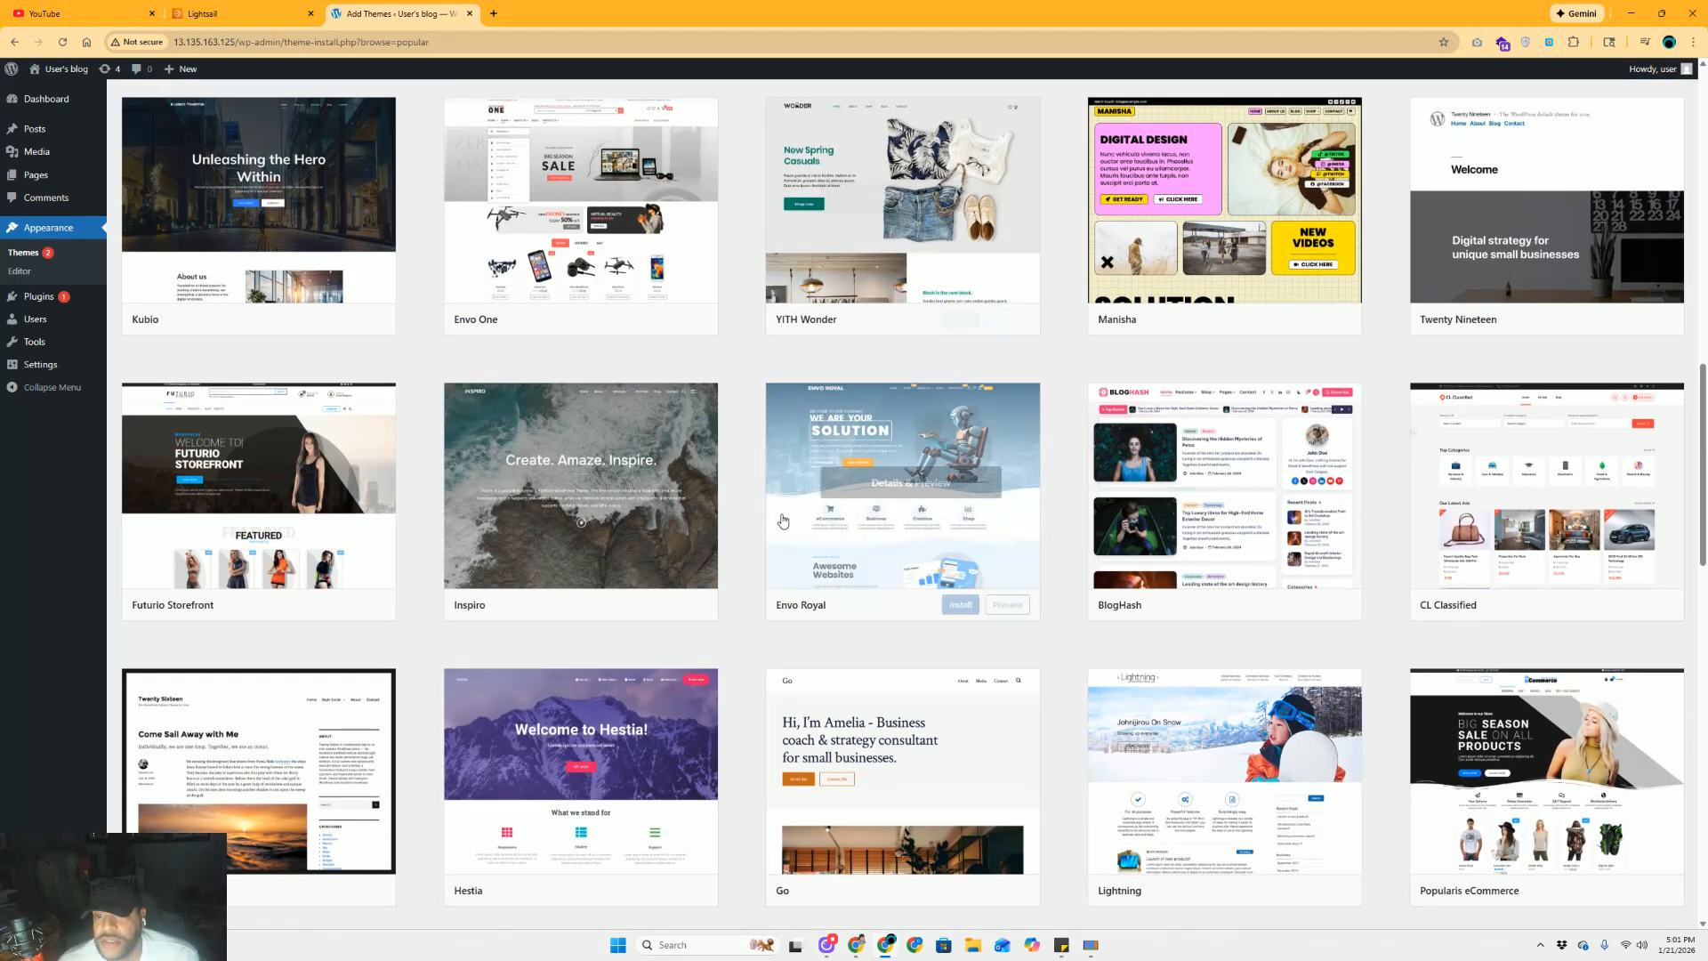
{"action": "mouse_move", "coordinate": [961, 610]}
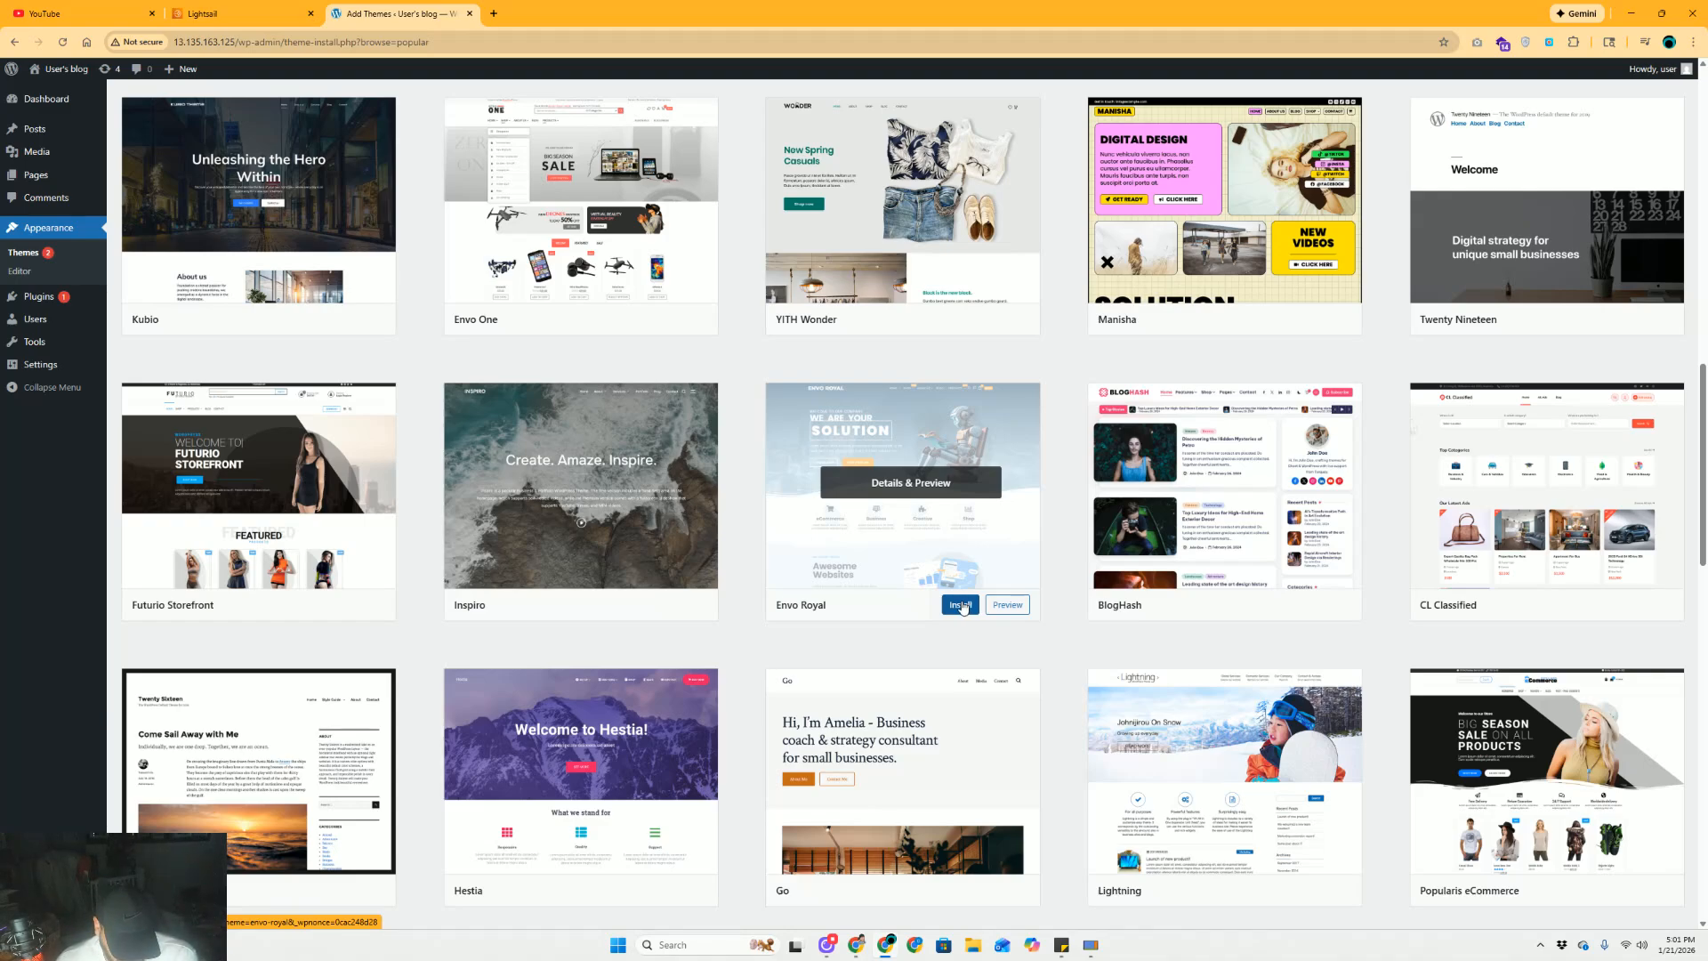
{"action": "left_click", "coordinate": [961, 605]}
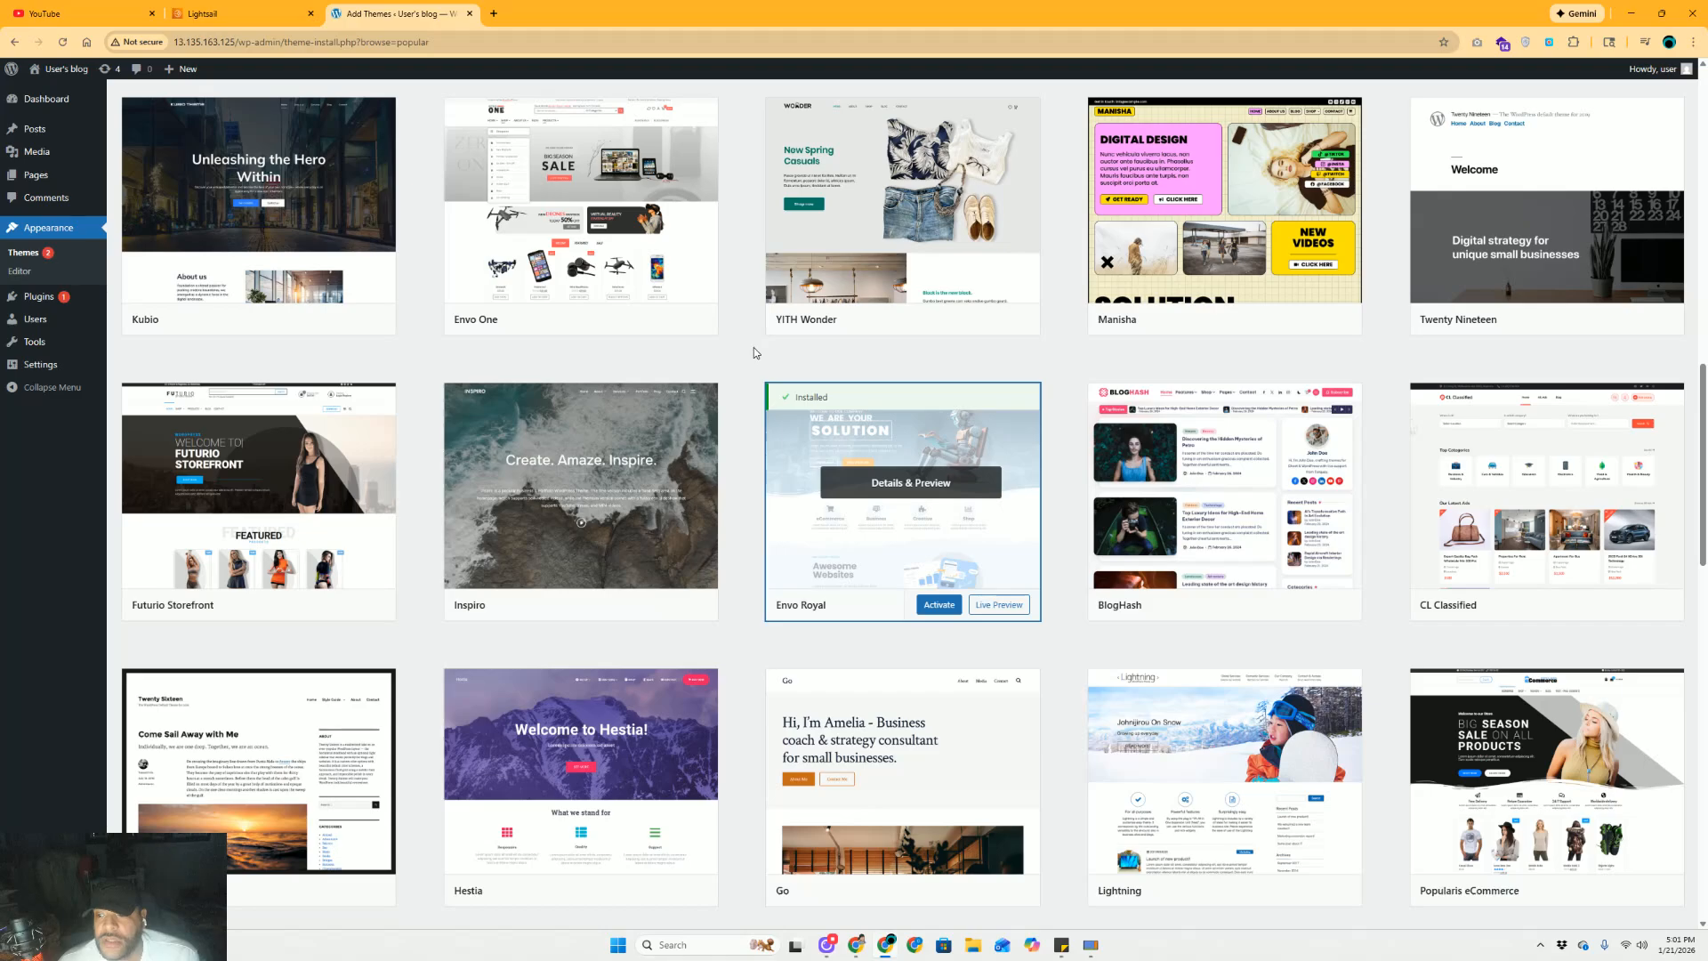
{"action": "left_click", "coordinate": [939, 605]}
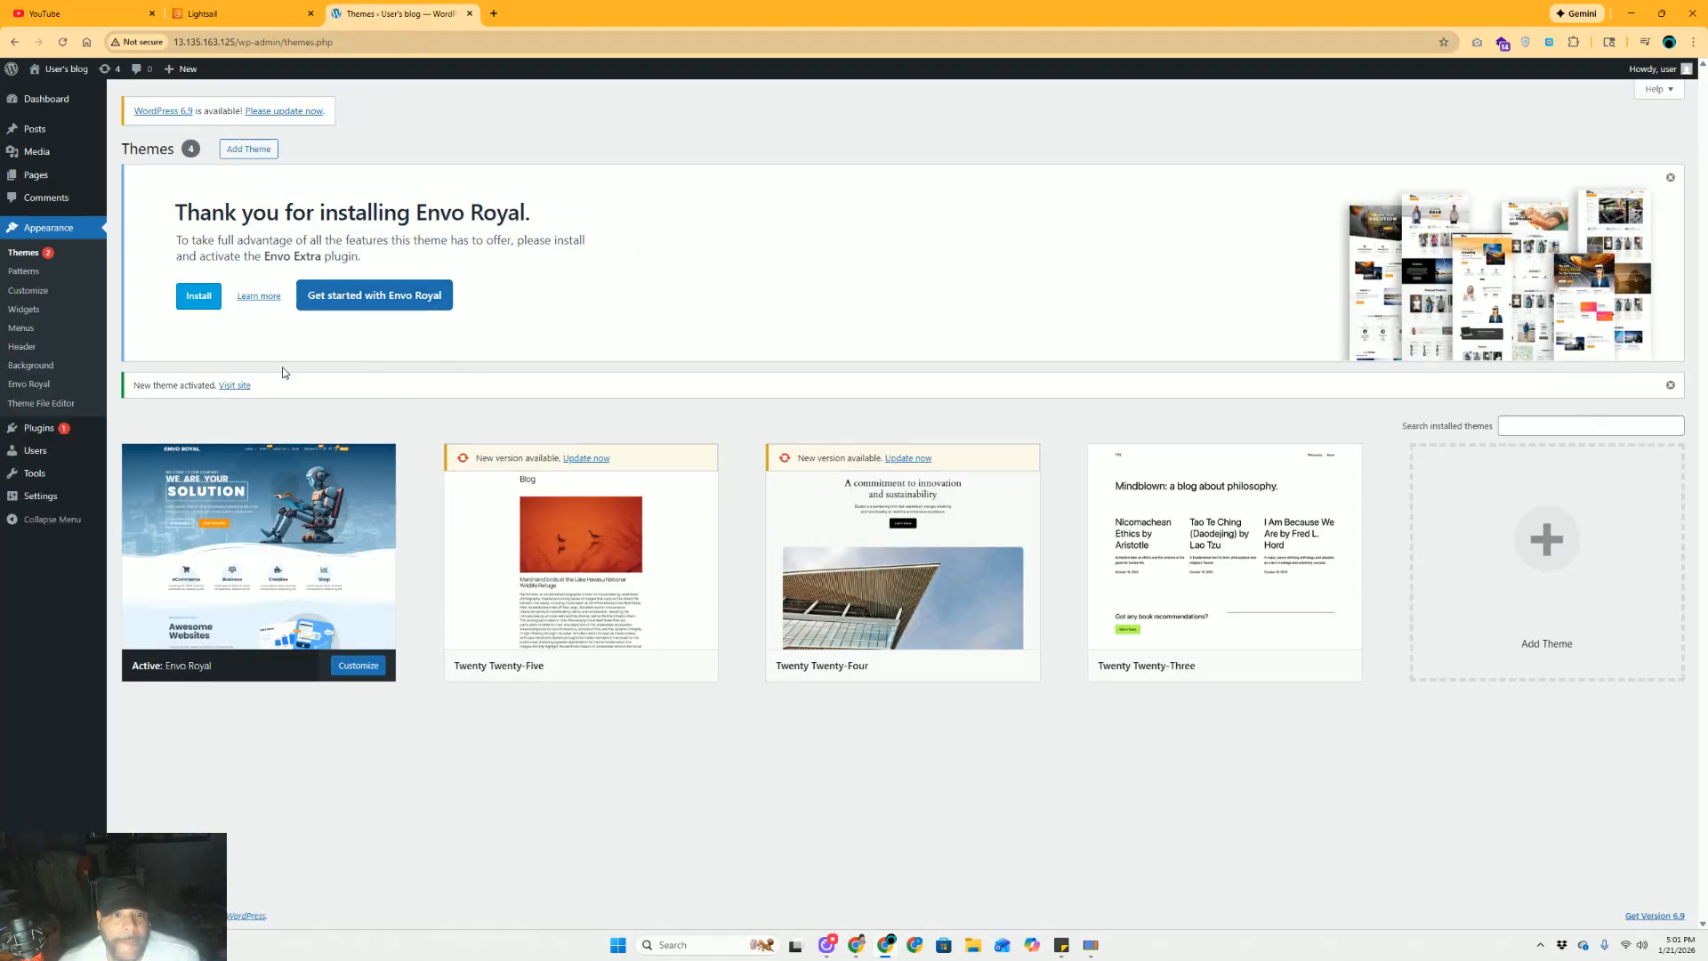
Start the Envo Royal setup and install the Envo Extra plugin to reach the demo imports
{"action": "left_click", "coordinate": [353, 301]}
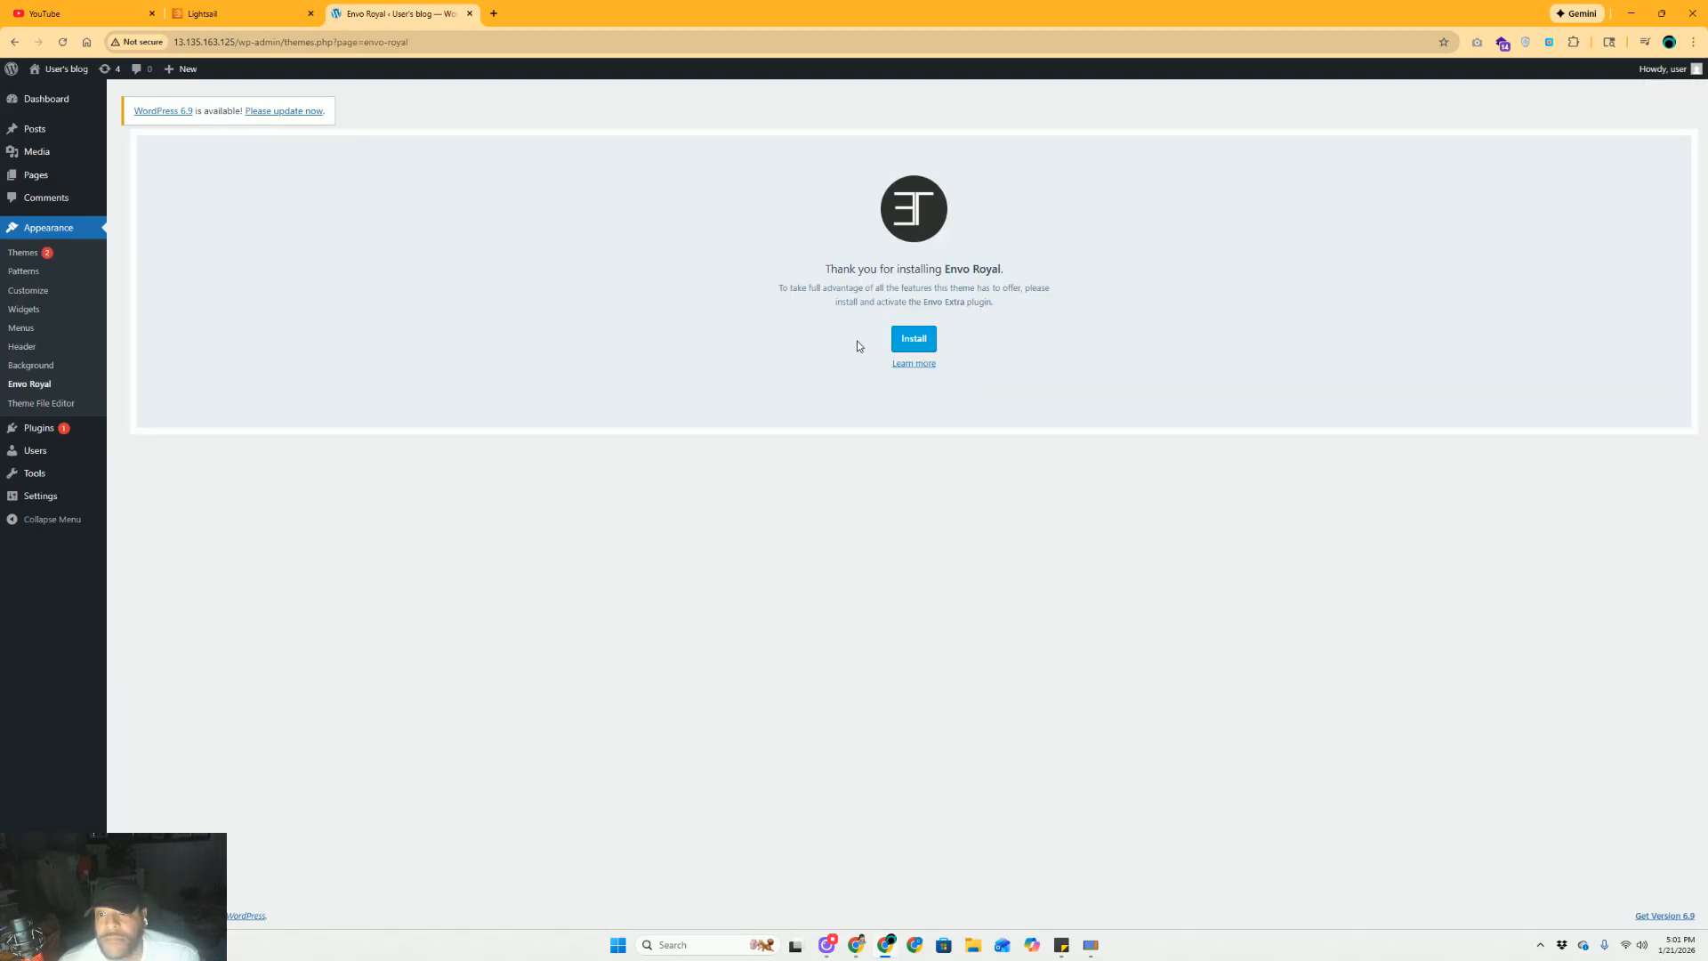
{"action": "left_click", "coordinate": [929, 344]}
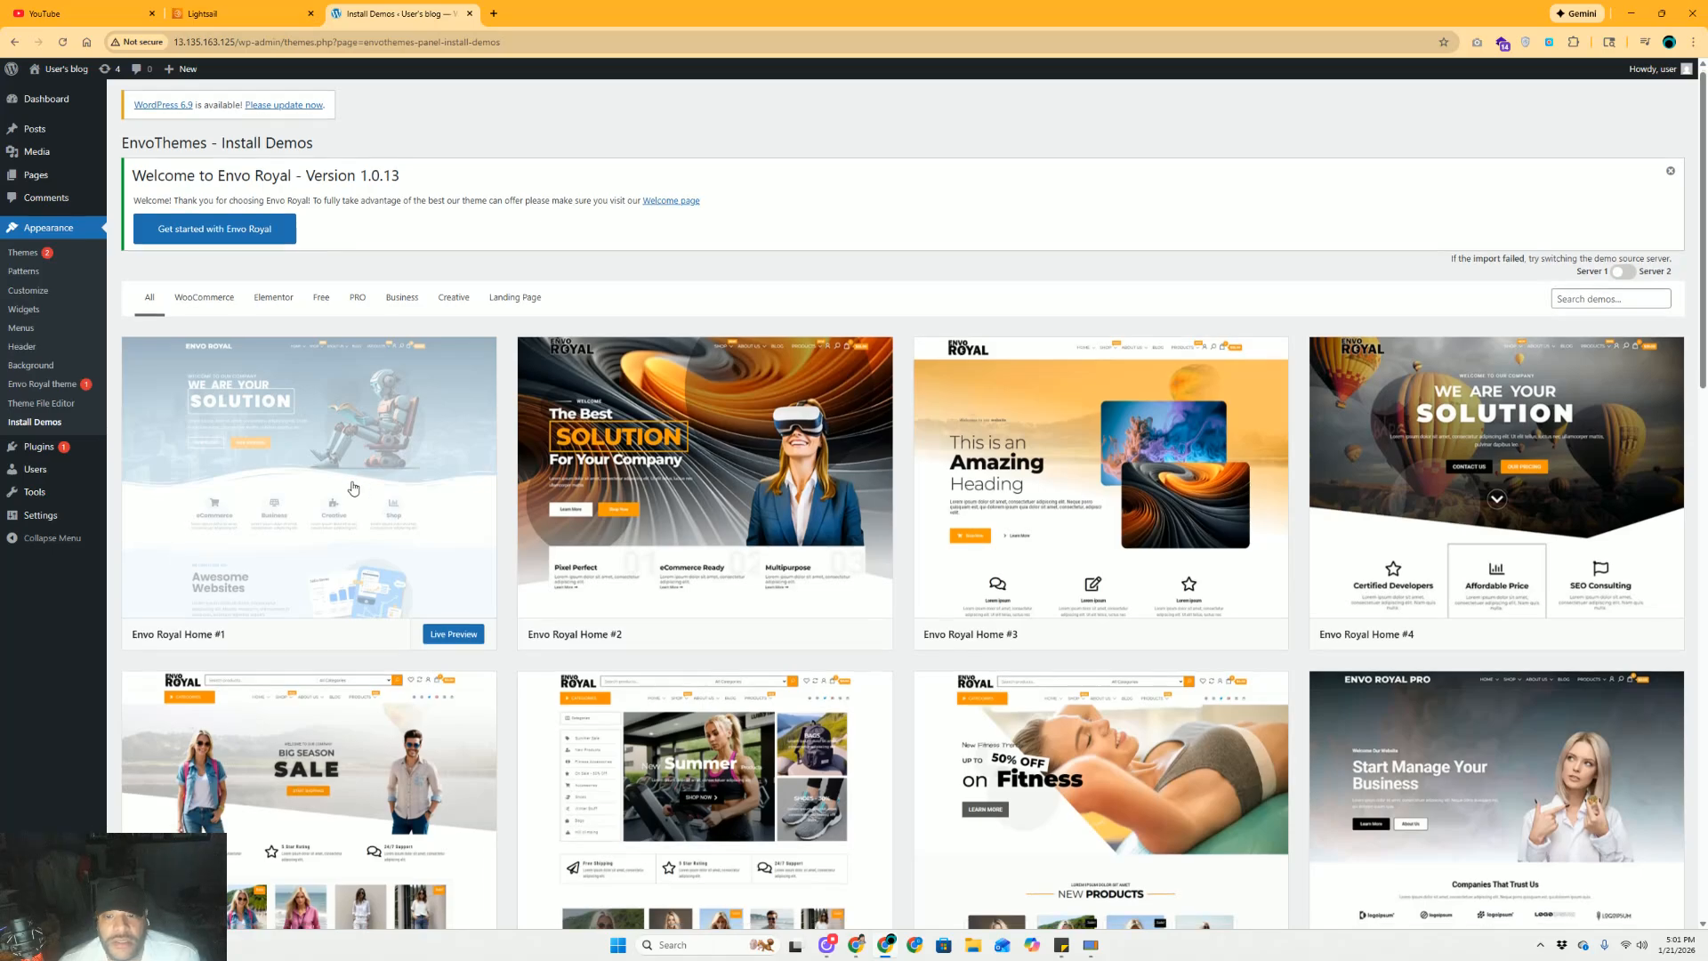
{"action": "scroll", "coordinate": [365, 485], "scroll_direction": "down", "scroll_amount": 2}
Start the Envo Royal Home #1 demo import, then close it and browse the demo list
{"action": "scroll", "coordinate": [356, 445], "scroll_direction": "up", "scroll_amount": 1}
{"action": "left_click", "coordinate": [357, 445]}
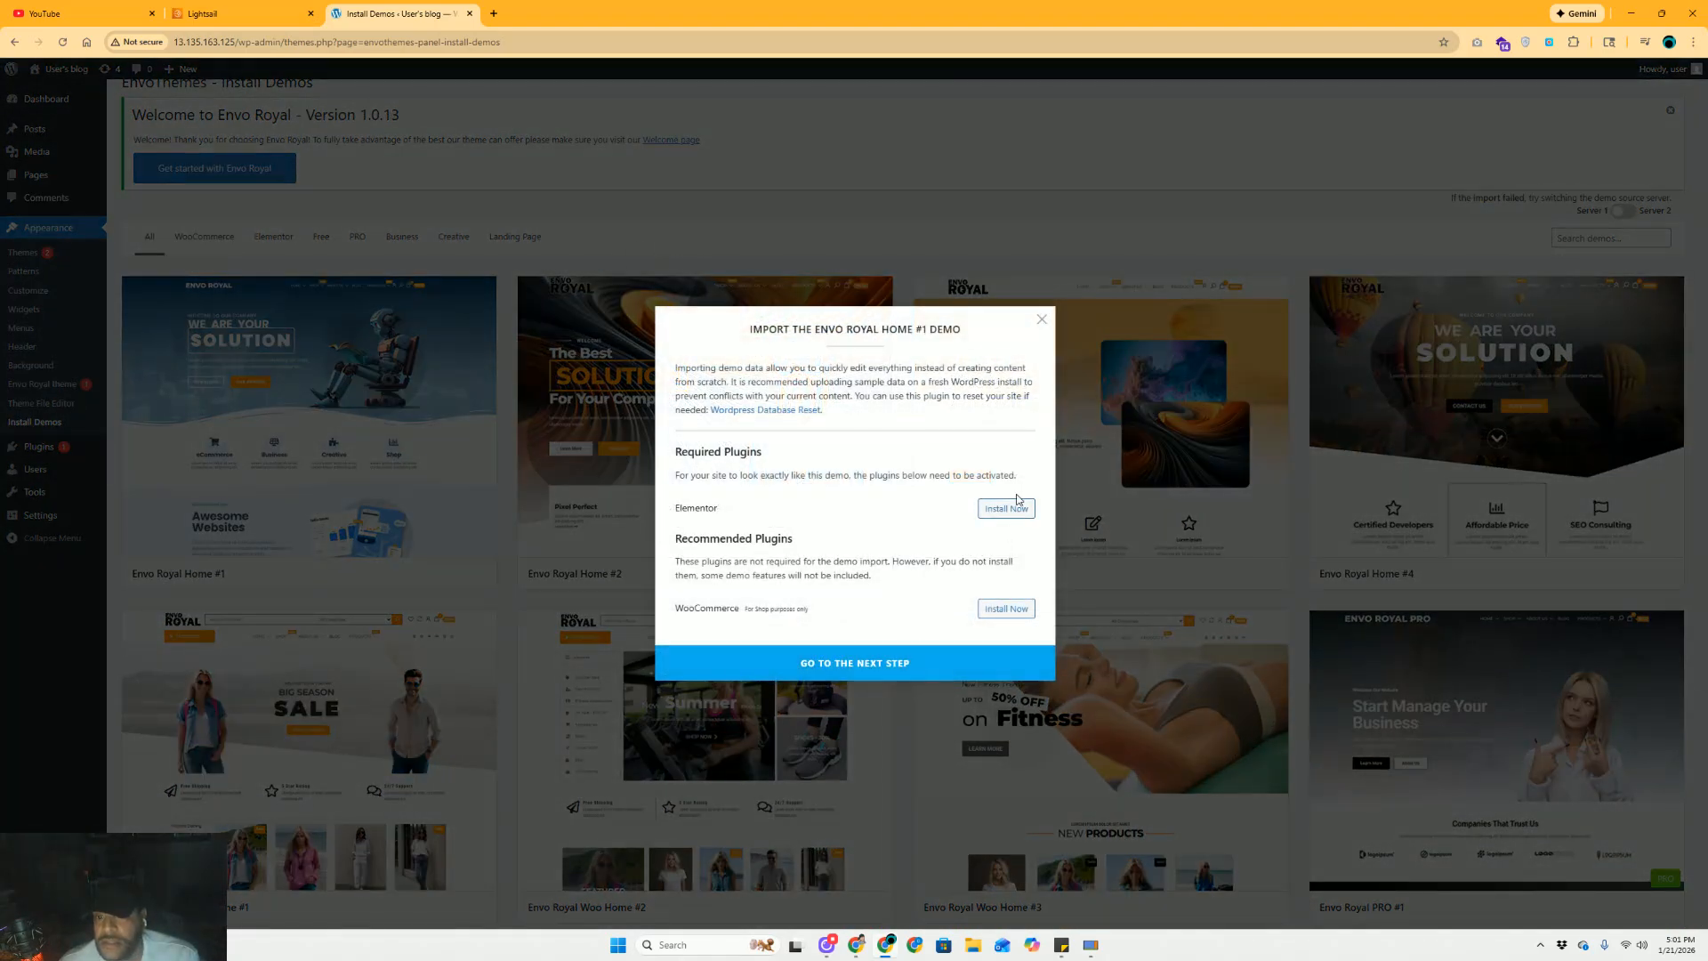
{"action": "left_click", "coordinate": [649, 219]}
{"action": "scroll", "coordinate": [583, 473], "scroll_direction": "down", "scroll_amount": 4}
{"action": "scroll", "coordinate": [583, 474], "scroll_direction": "down", "scroll_amount": 6}
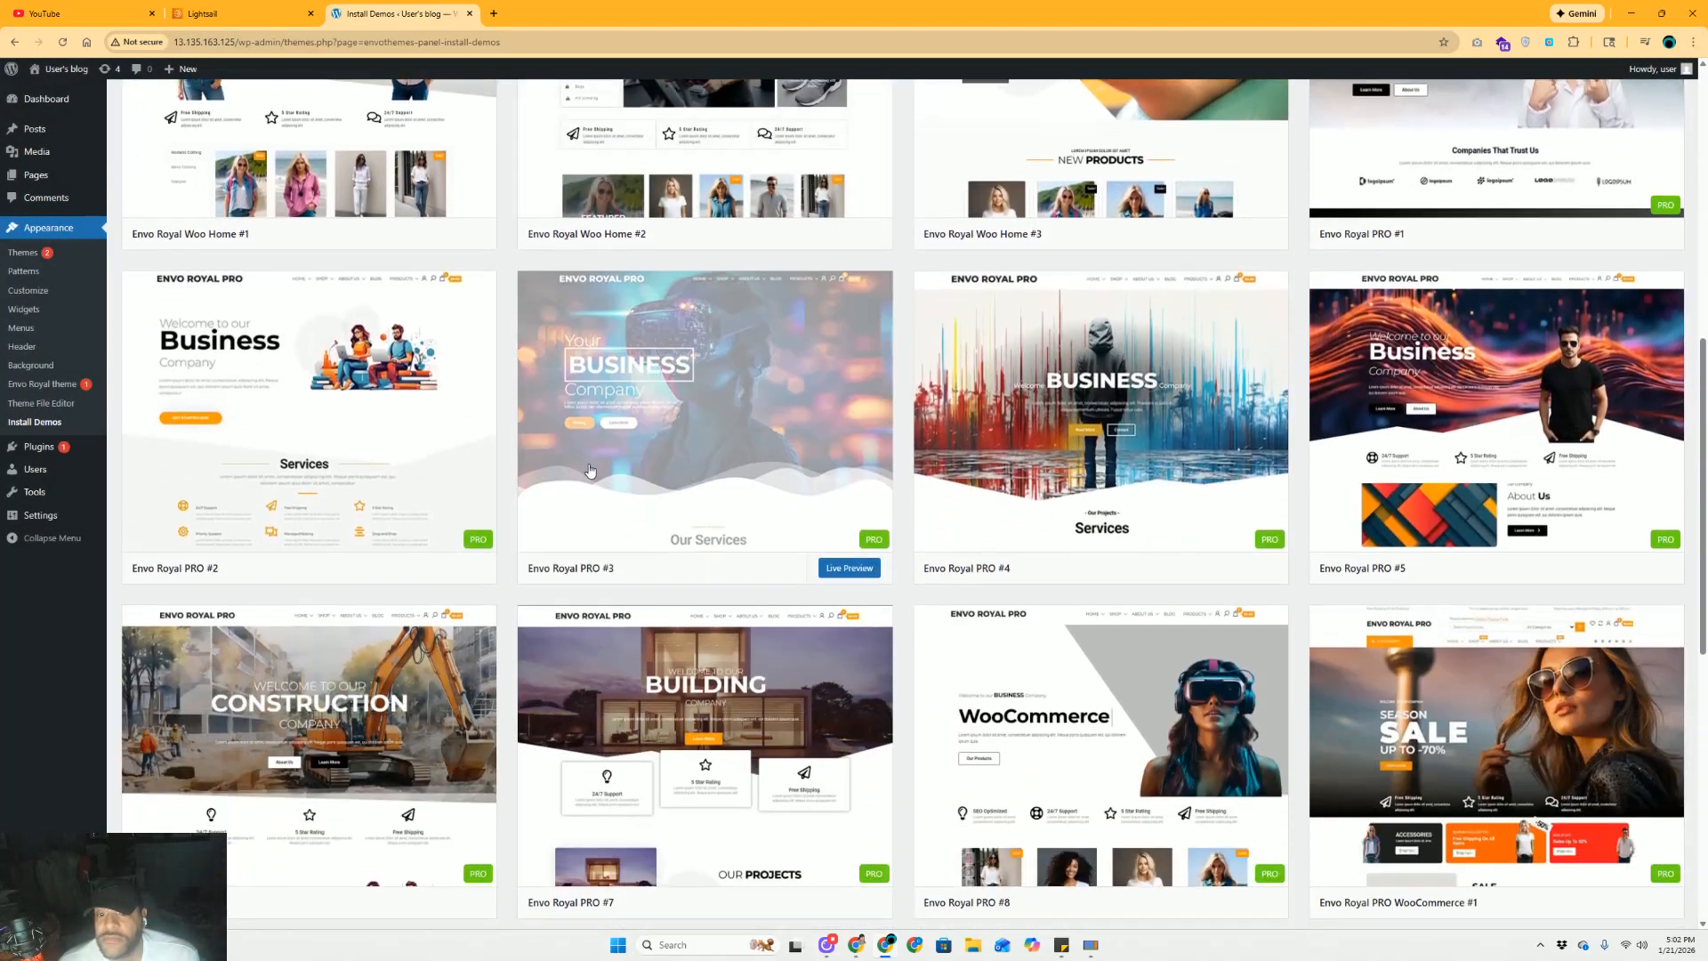
{"action": "scroll", "coordinate": [594, 440], "scroll_direction": "up", "scroll_amount": 10}
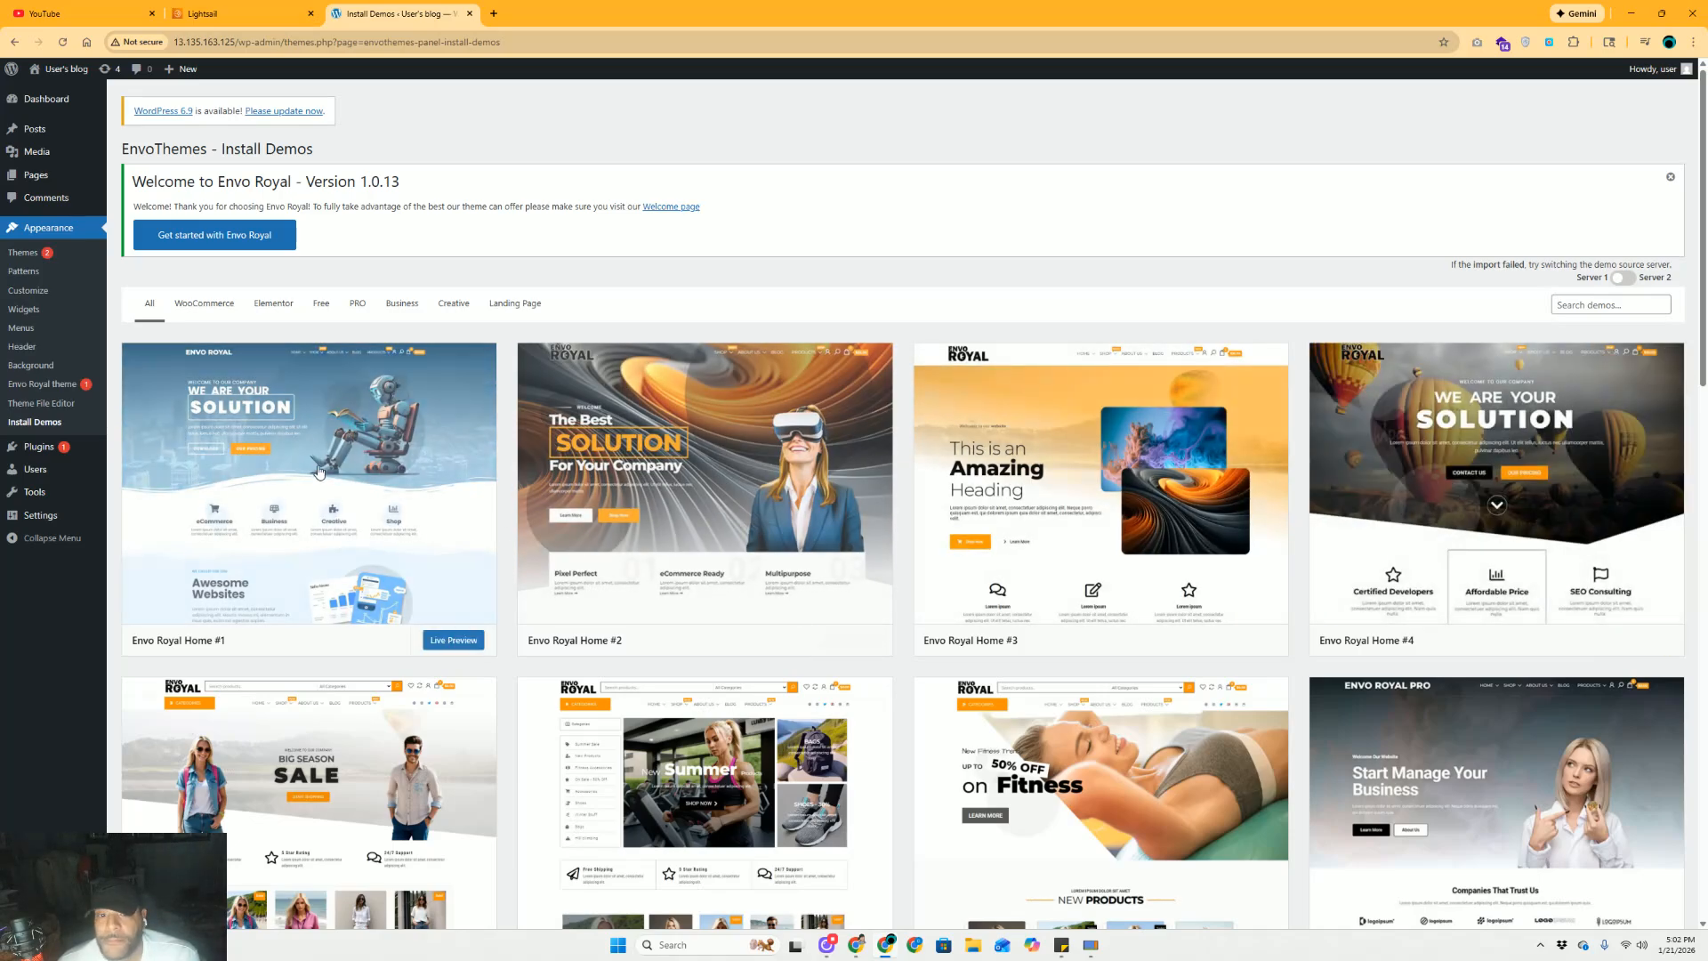
Reopen Envo Royal Home #1, install the required Elementor plugin, and continue to import options
{"action": "left_click", "coordinate": [456, 641]}
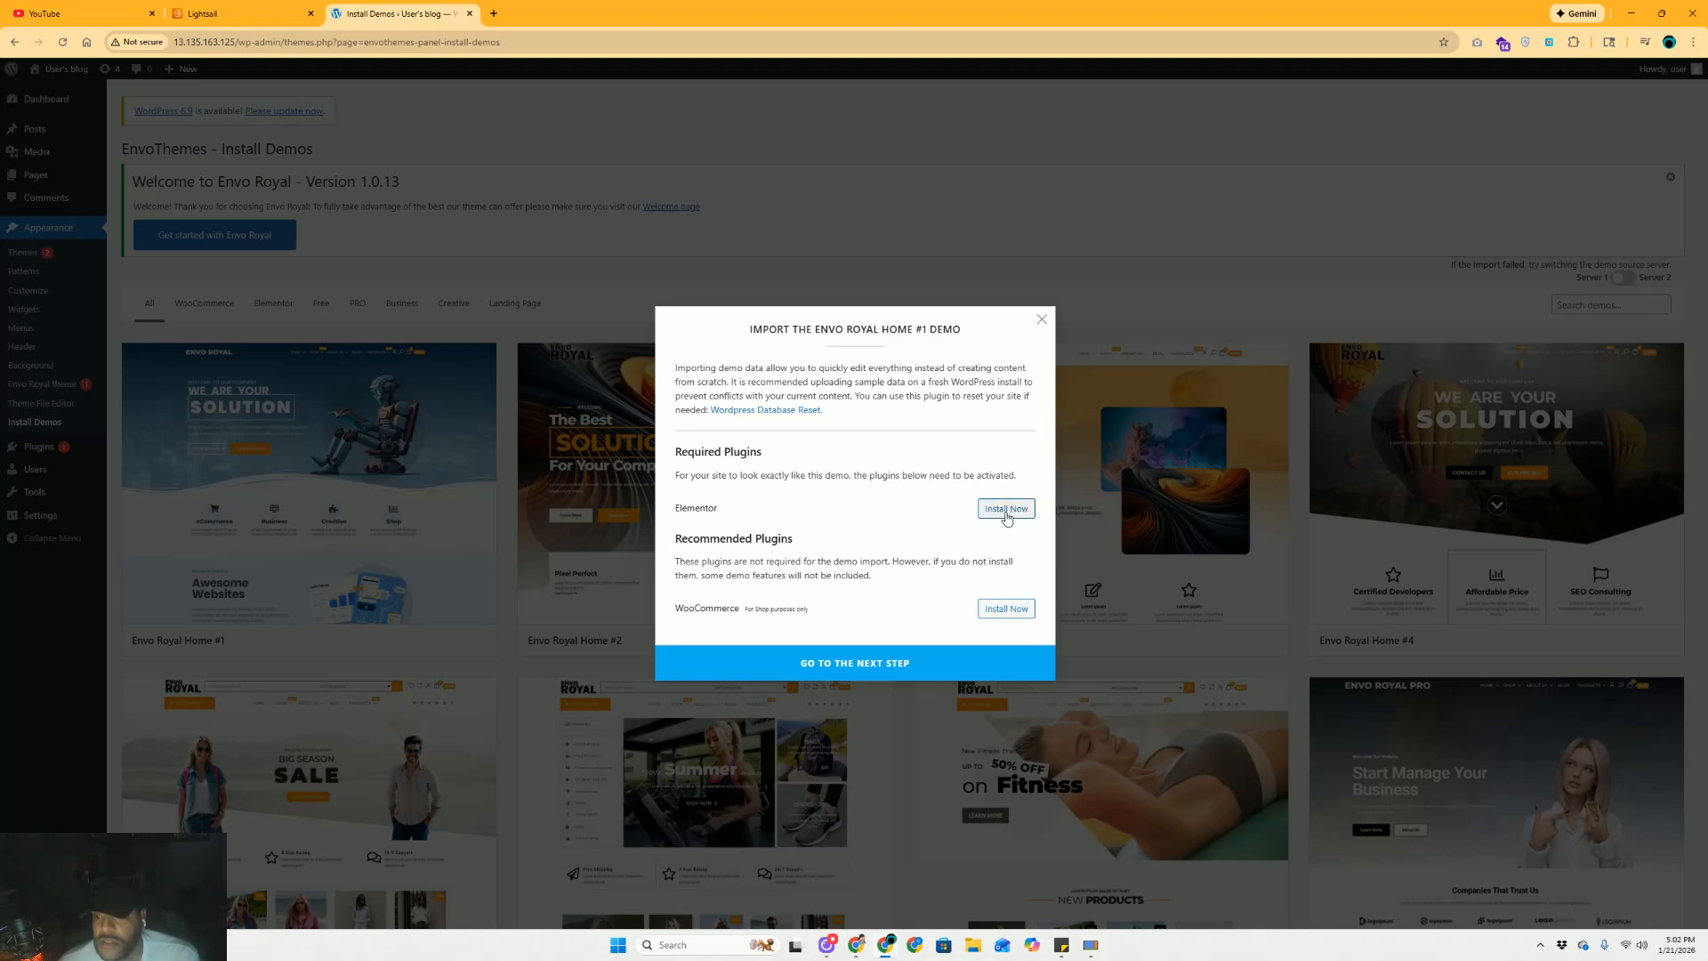
{"action": "left_click", "coordinate": [1007, 516]}
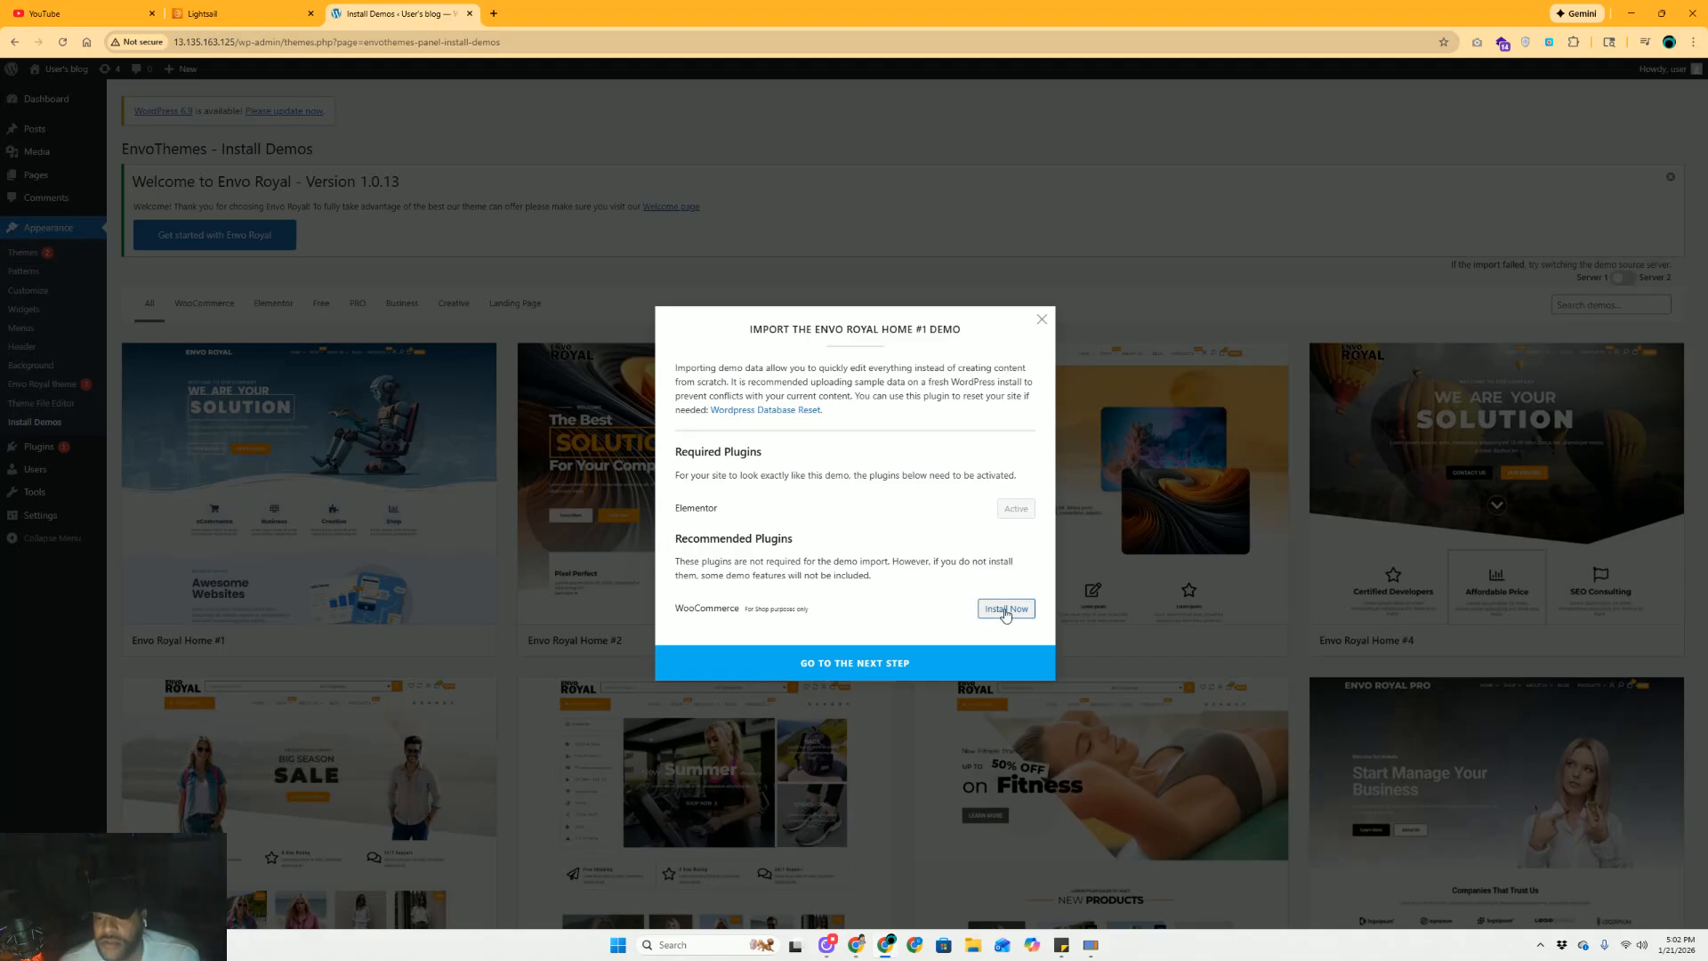
{"action": "left_click", "coordinate": [870, 668]}
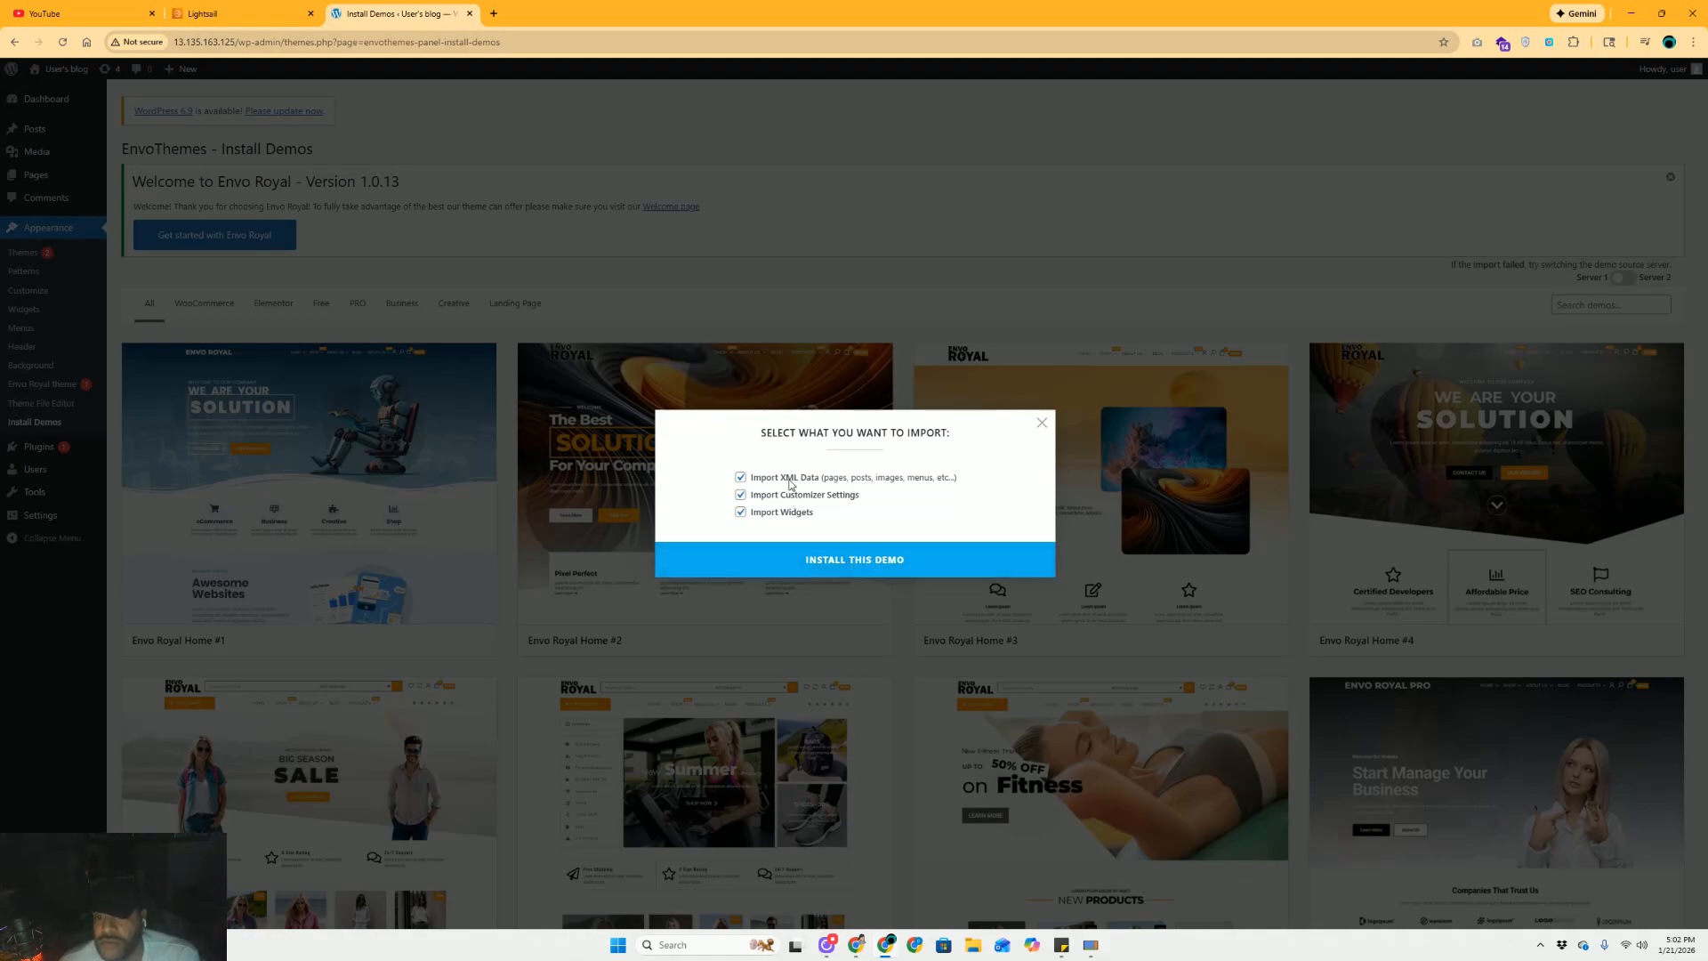
Install the Envo Royal Home #1 demo and view the resulting robot-hero homepage
{"action": "left_click", "coordinate": [809, 560]}
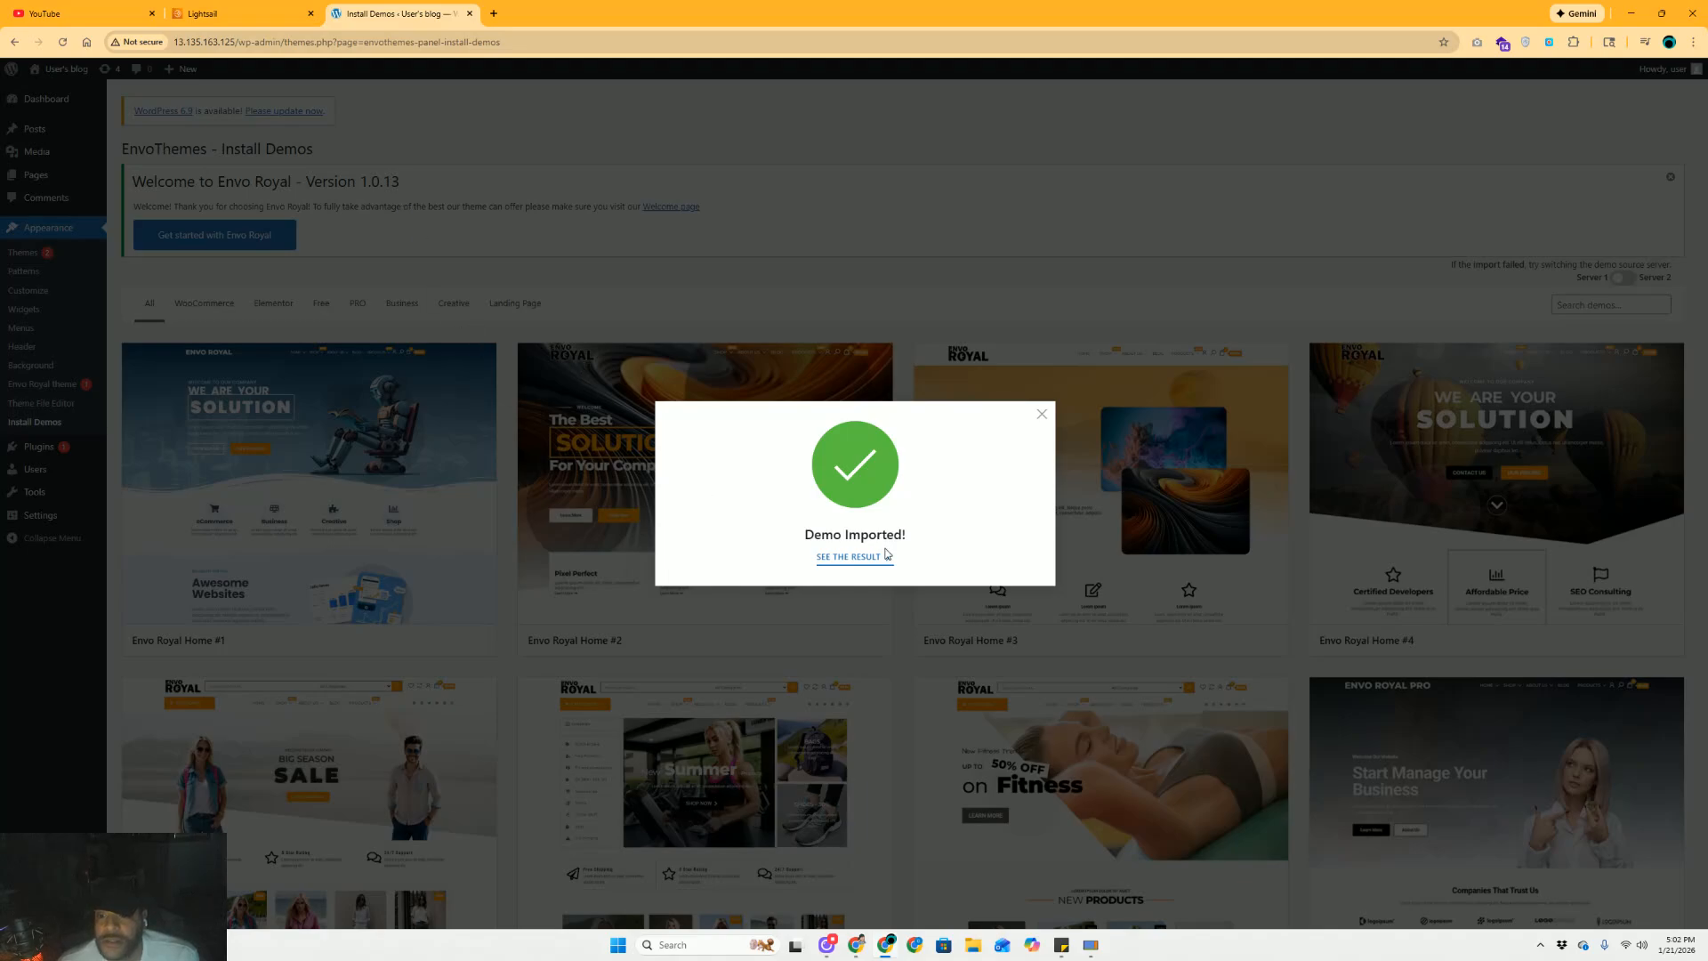
{"action": "left_click", "coordinate": [854, 558]}
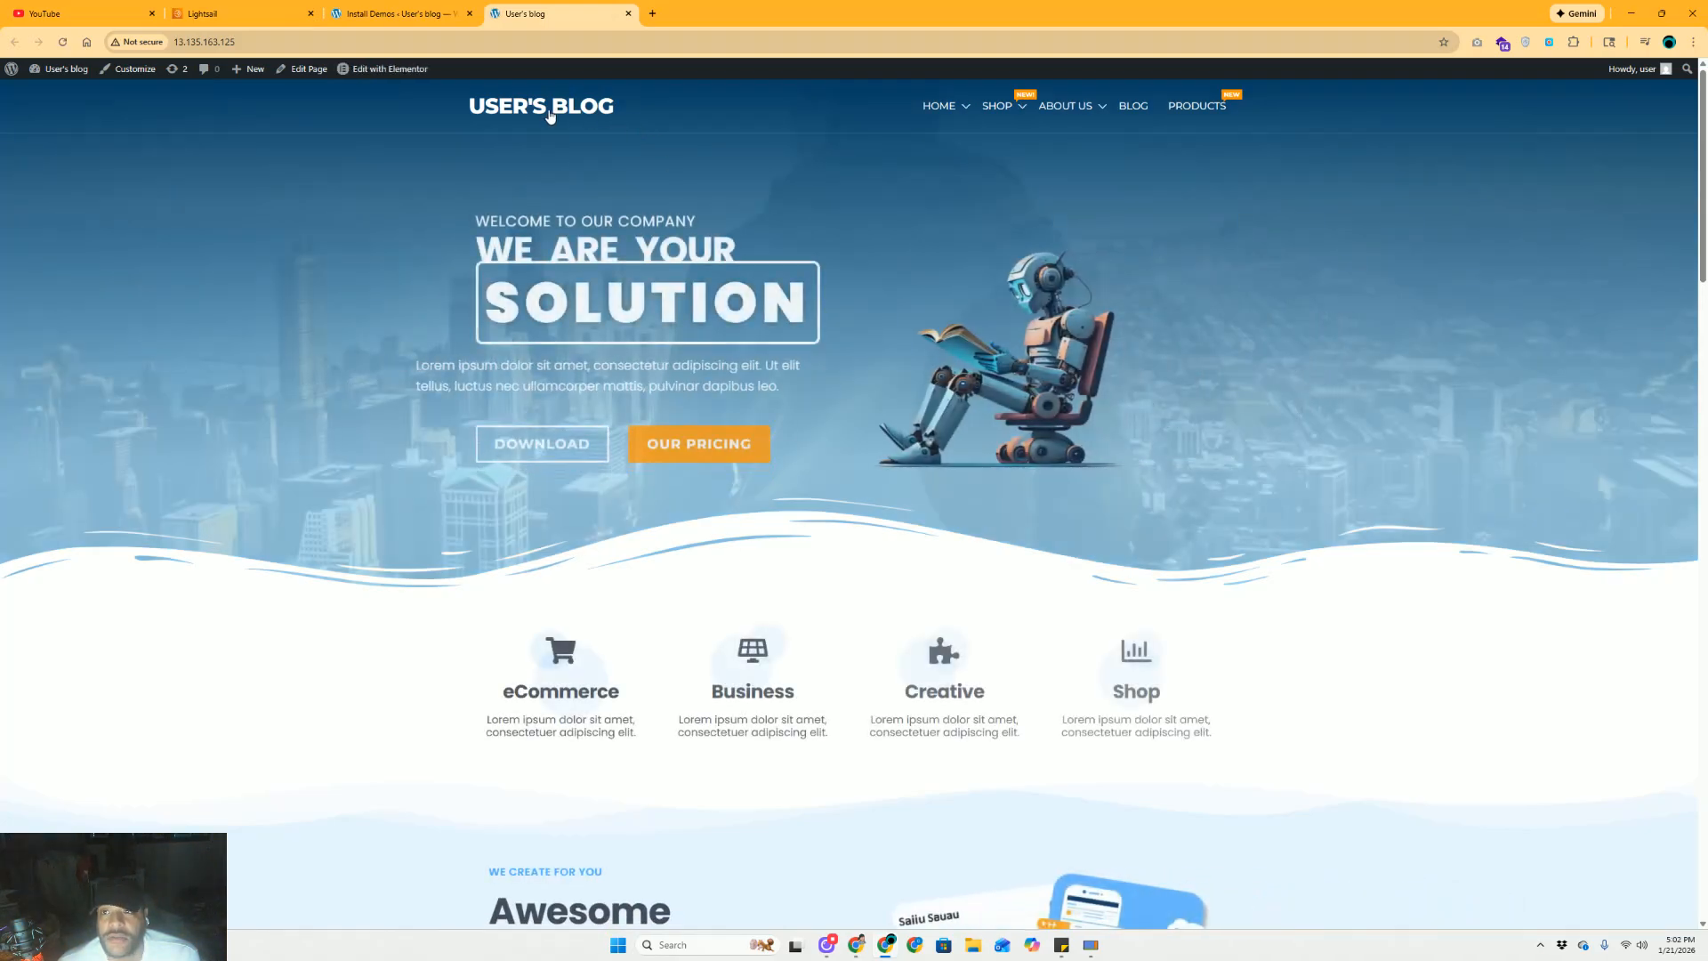
Scroll through the imported homepage to review its sections
{"action": "scroll", "coordinate": [630, 367], "scroll_direction": "down", "scroll_amount": 7}
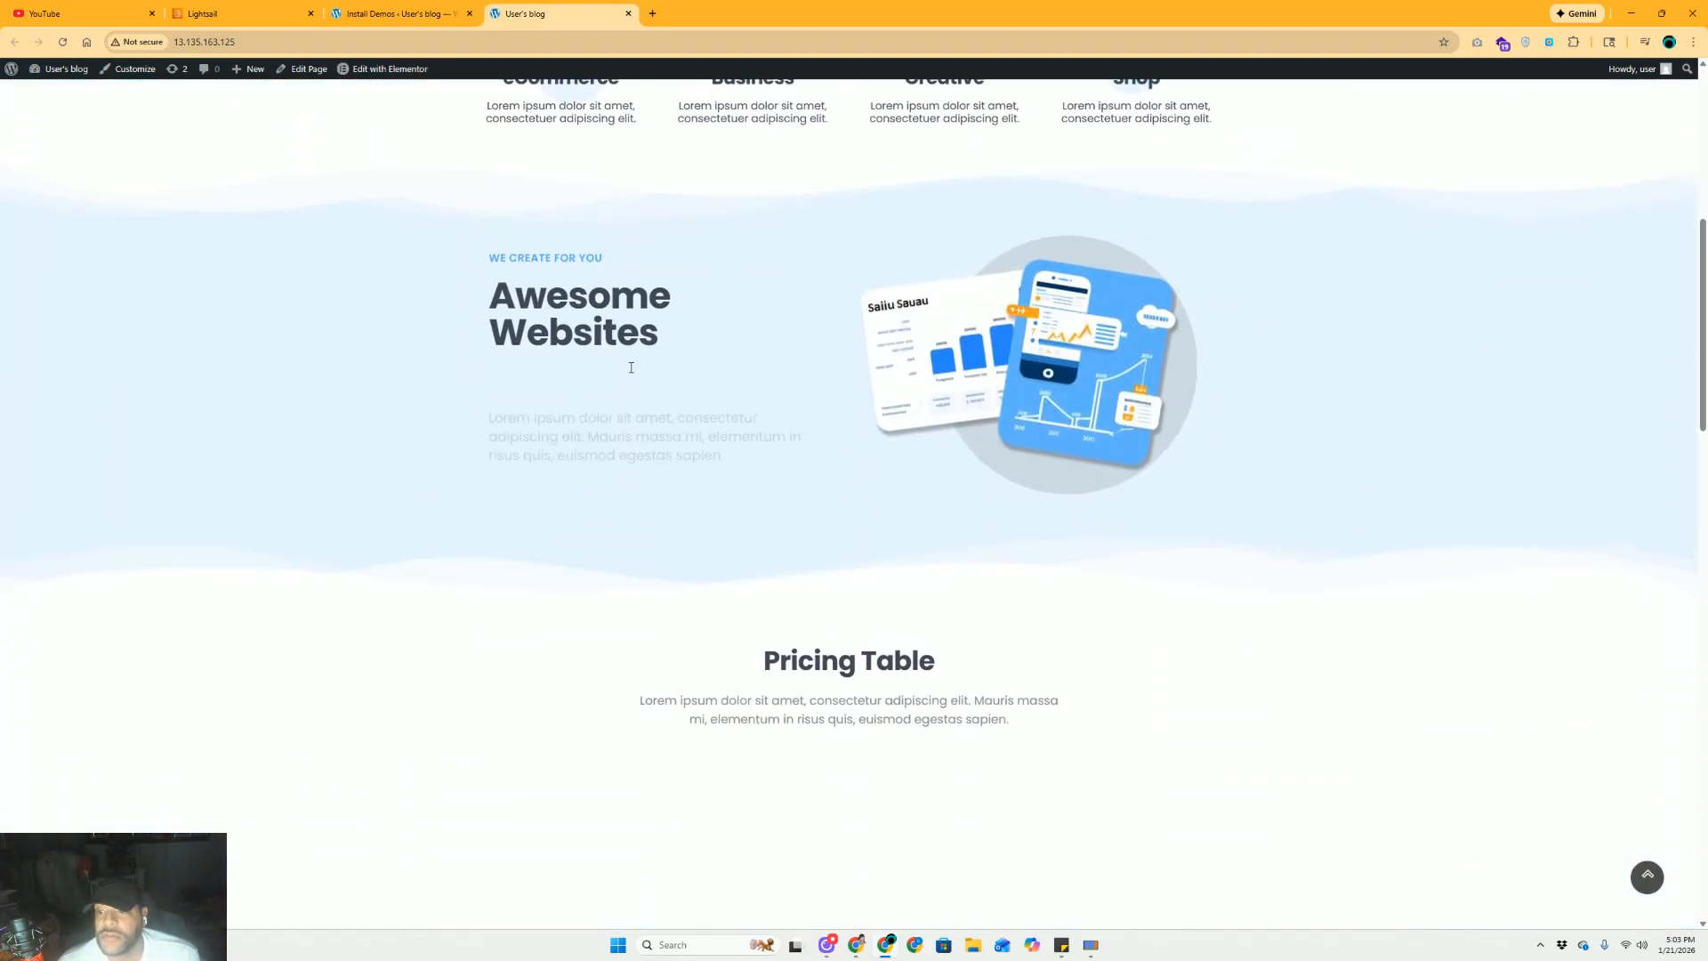
{"action": "scroll", "coordinate": [631, 367], "scroll_direction": "down", "scroll_amount": 12}
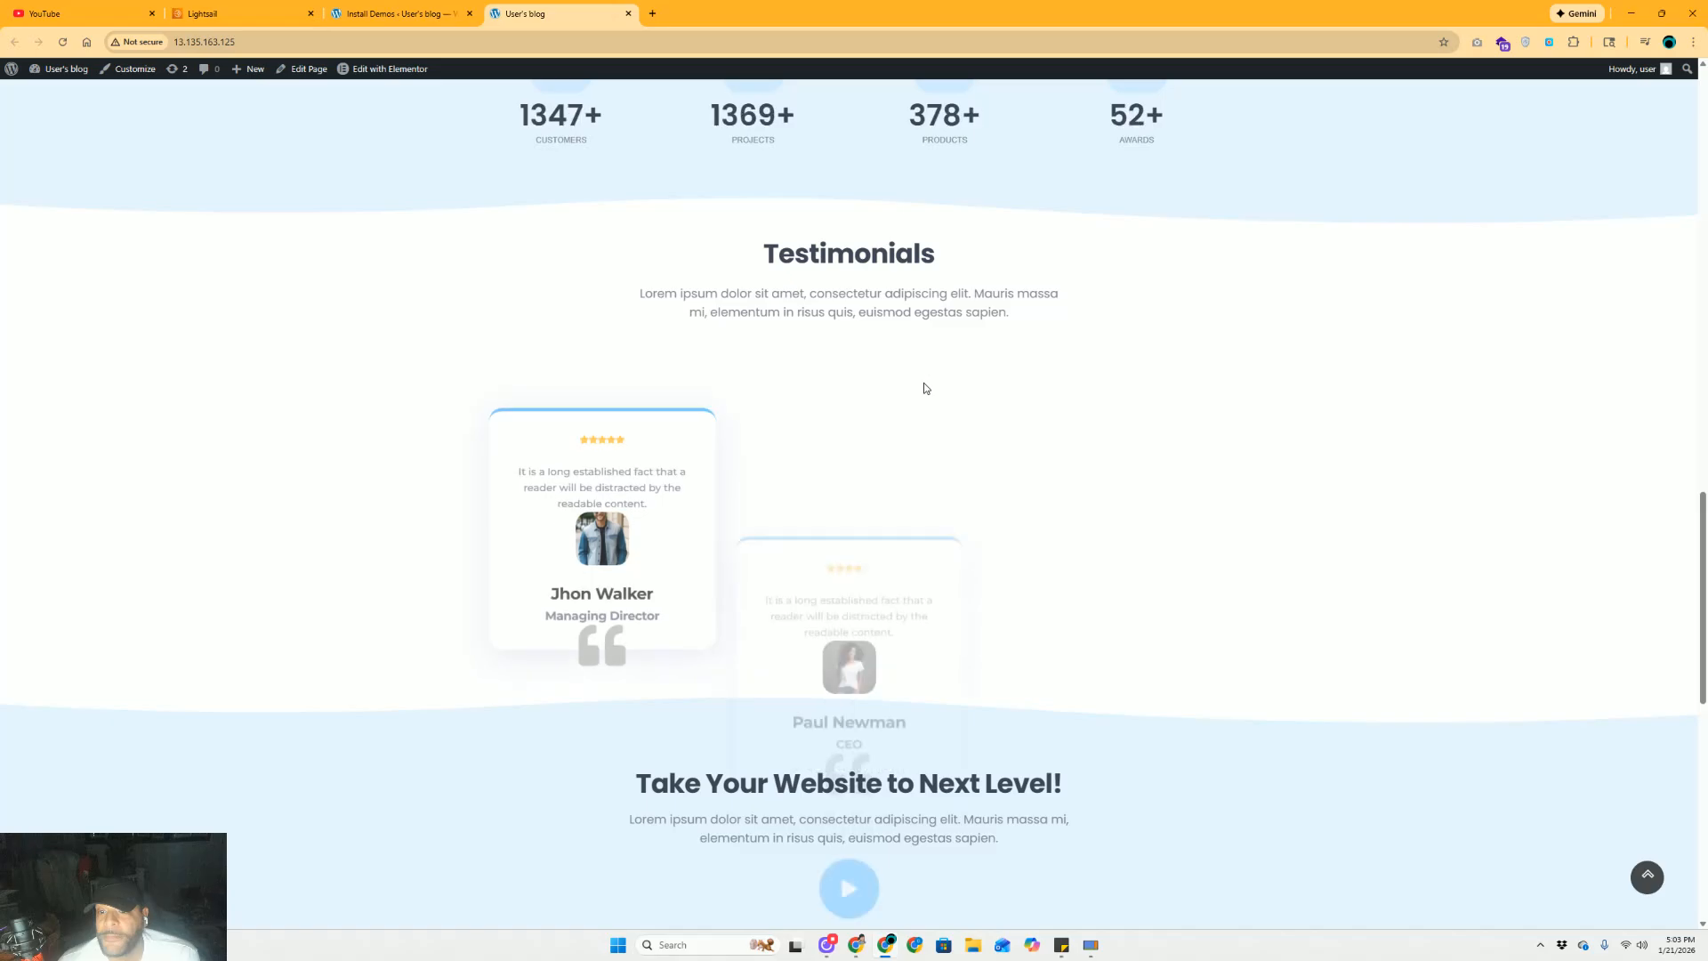
{"action": "scroll", "coordinate": [924, 388], "scroll_direction": "down", "scroll_amount": 10}
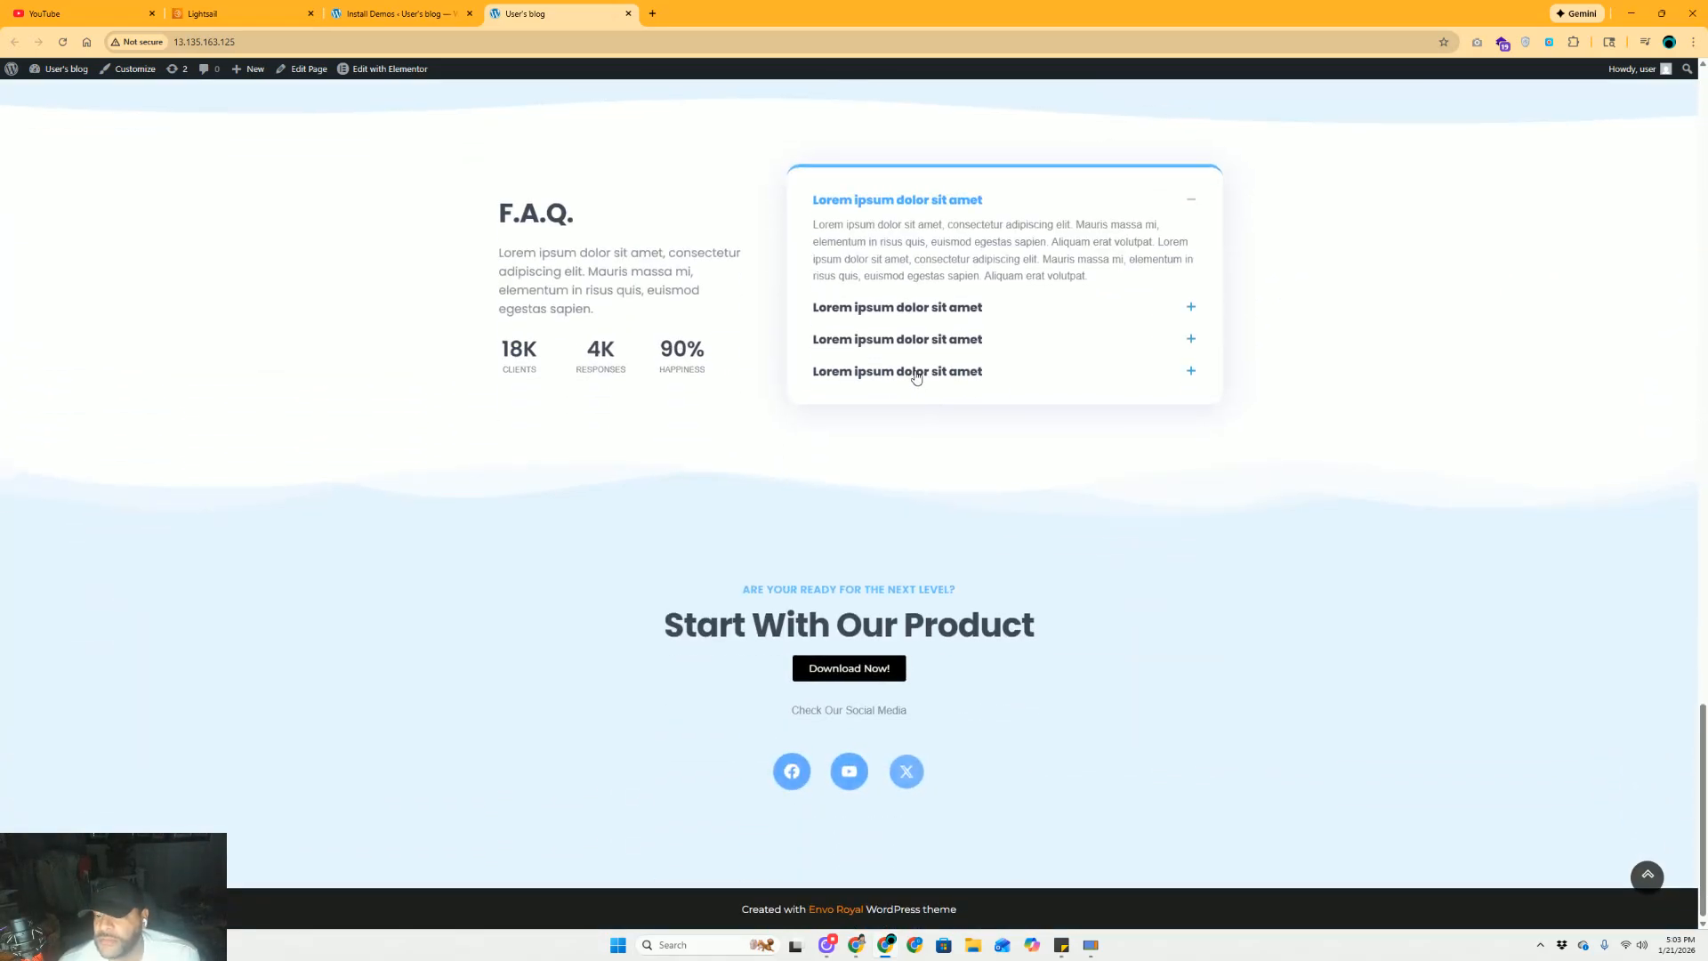
{"action": "scroll", "coordinate": [917, 378], "scroll_direction": "up", "scroll_amount": 20}
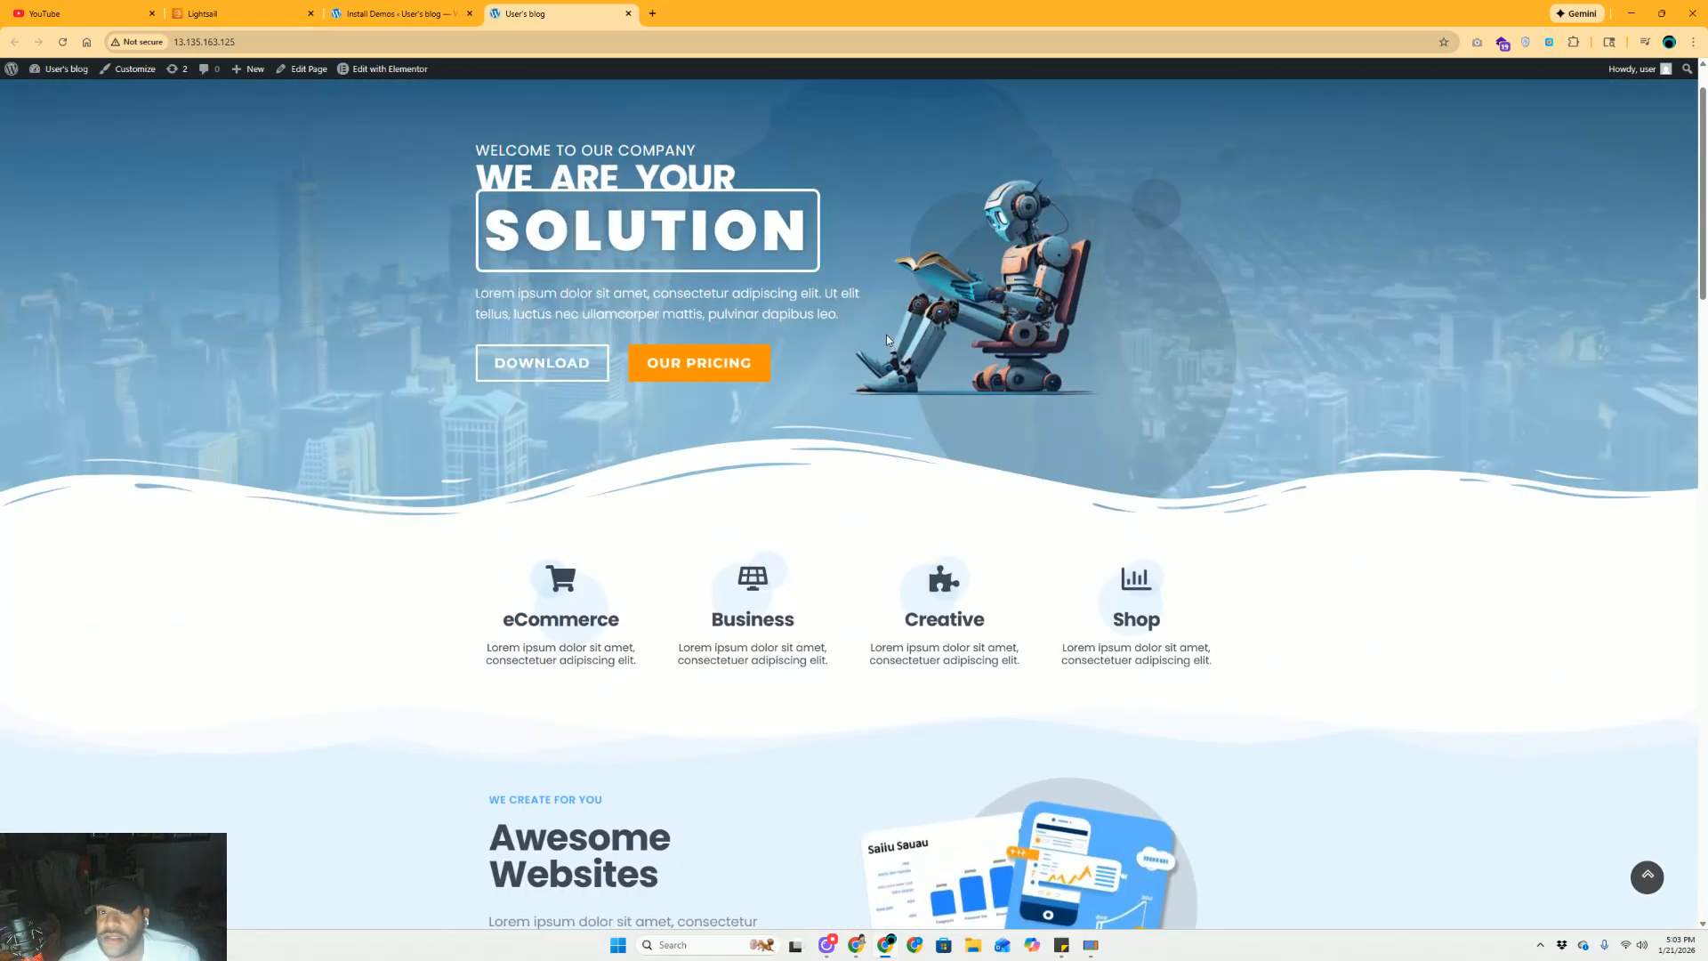
{"action": "scroll", "coordinate": [886, 338], "scroll_direction": "up", "scroll_amount": 2}
Open the Contact page from the ABOUT US menu in the site navigation
{"action": "mouse_move", "coordinate": [407, 76]}
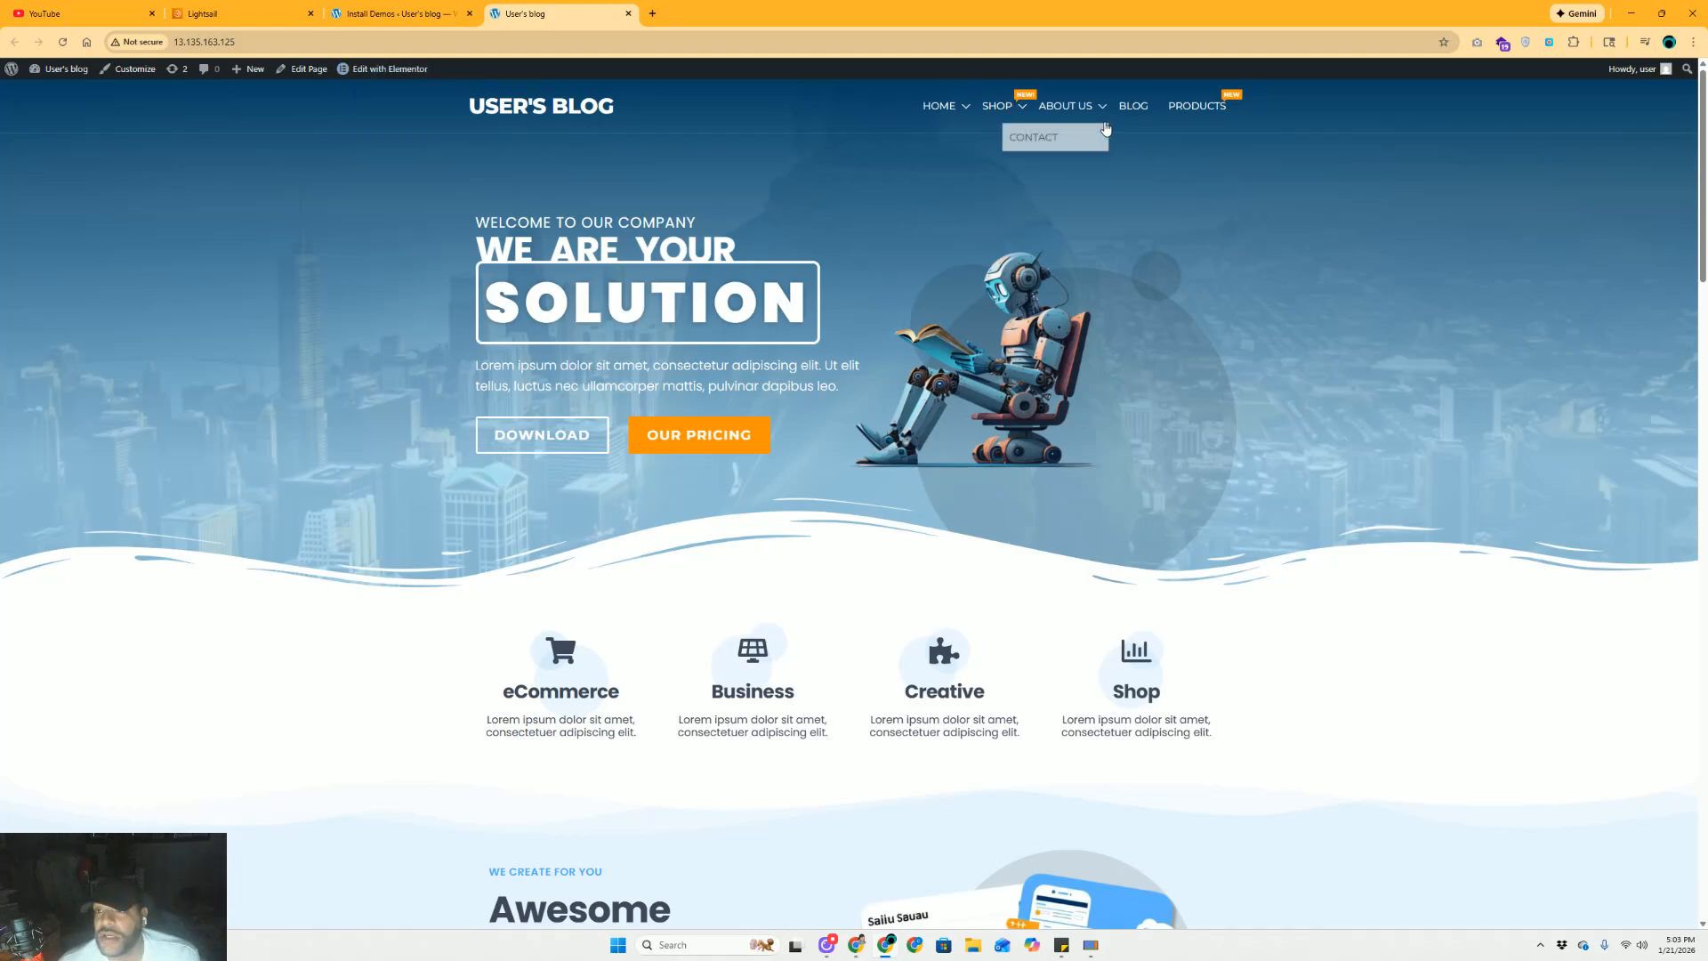
{"action": "left_click", "coordinate": [1190, 114]}
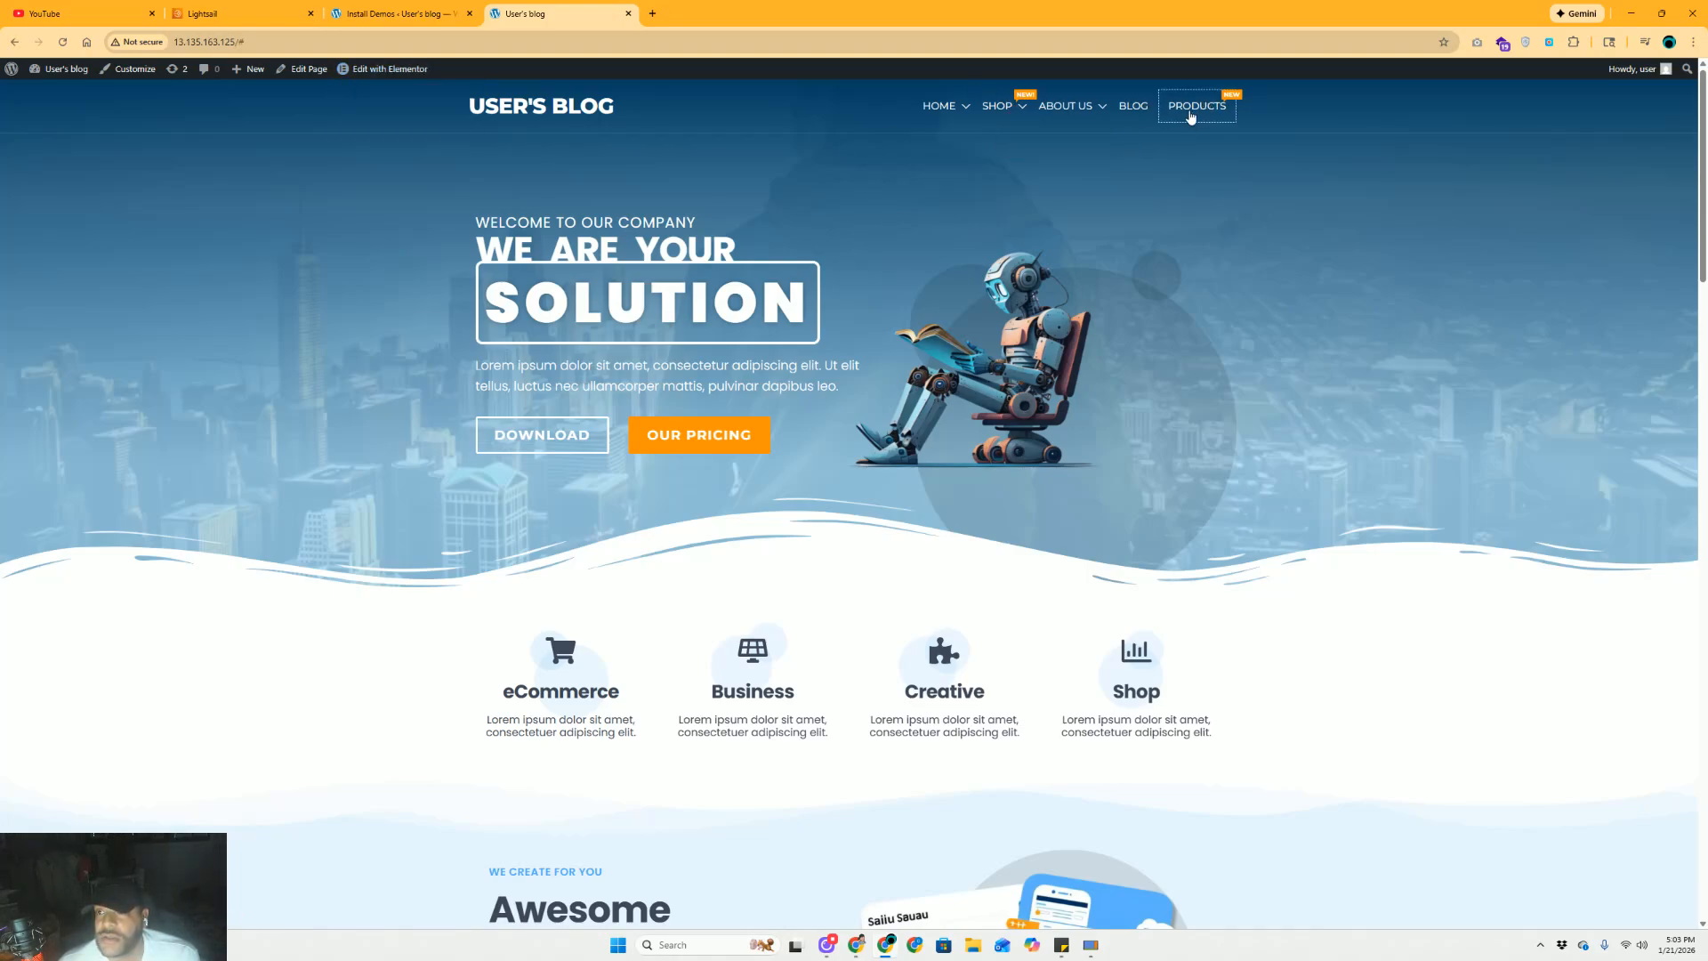
{"action": "mouse_move", "coordinate": [1076, 116]}
{"action": "left_click", "coordinate": [1035, 136]}
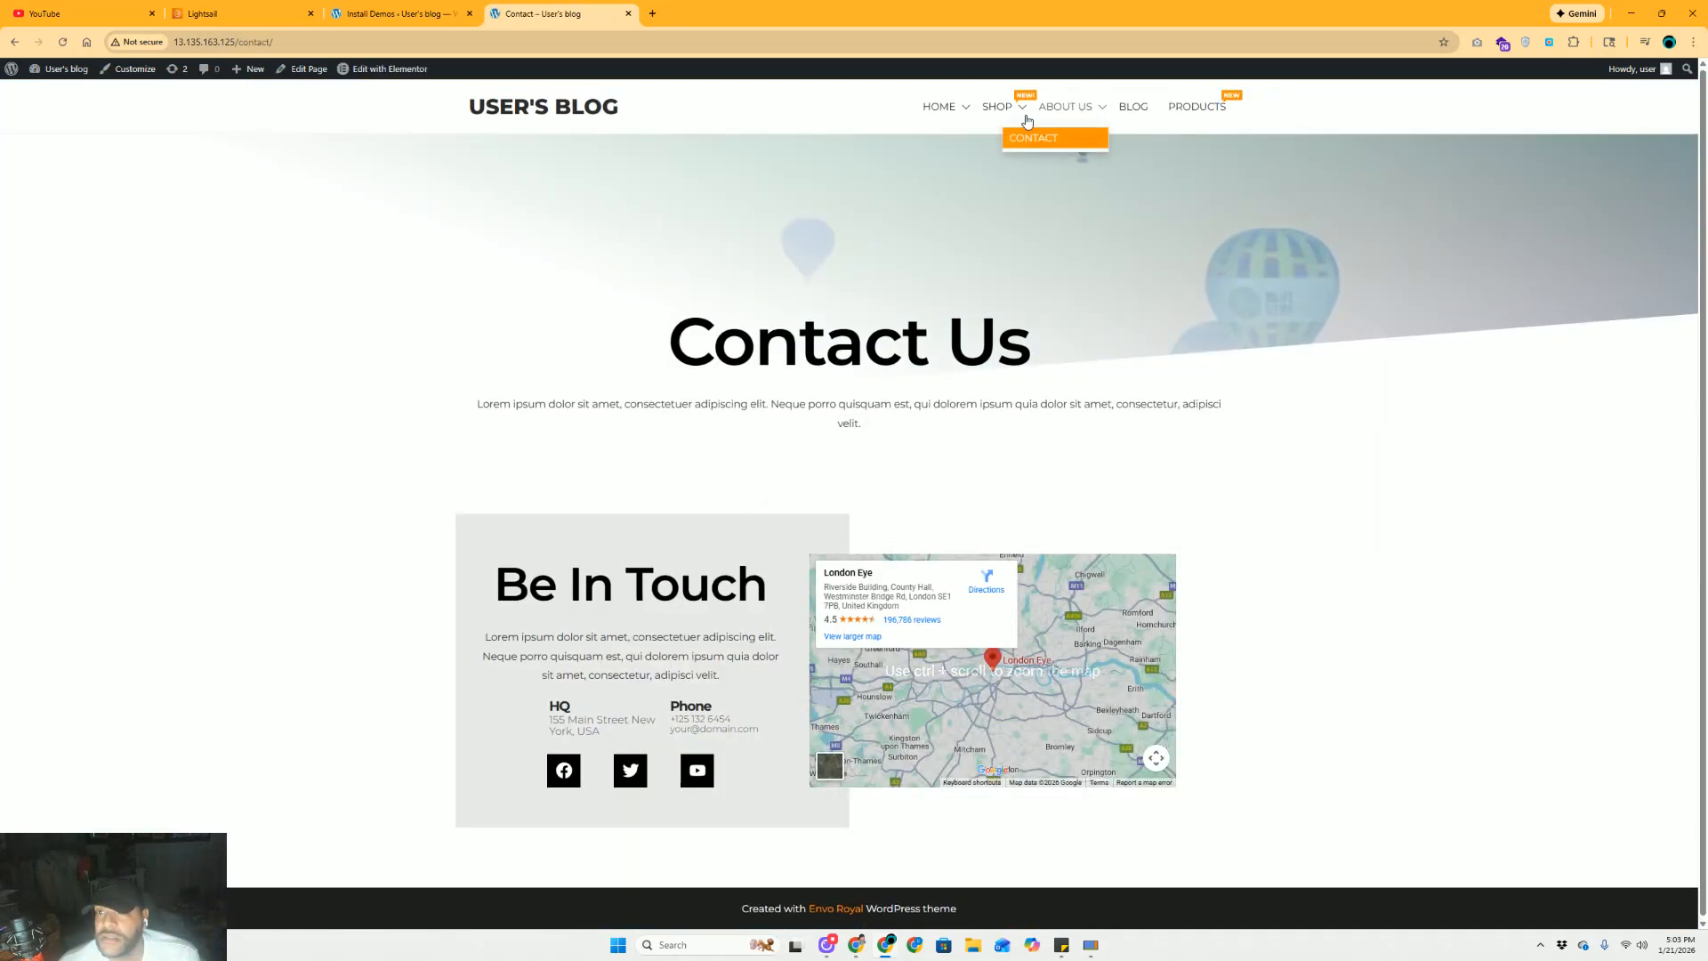
Preview the Home Free #3 page from the HOME menu, then go to the WordPress Dashboard
{"action": "mouse_move", "coordinate": [998, 116]}
{"action": "mouse_move", "coordinate": [942, 110]}
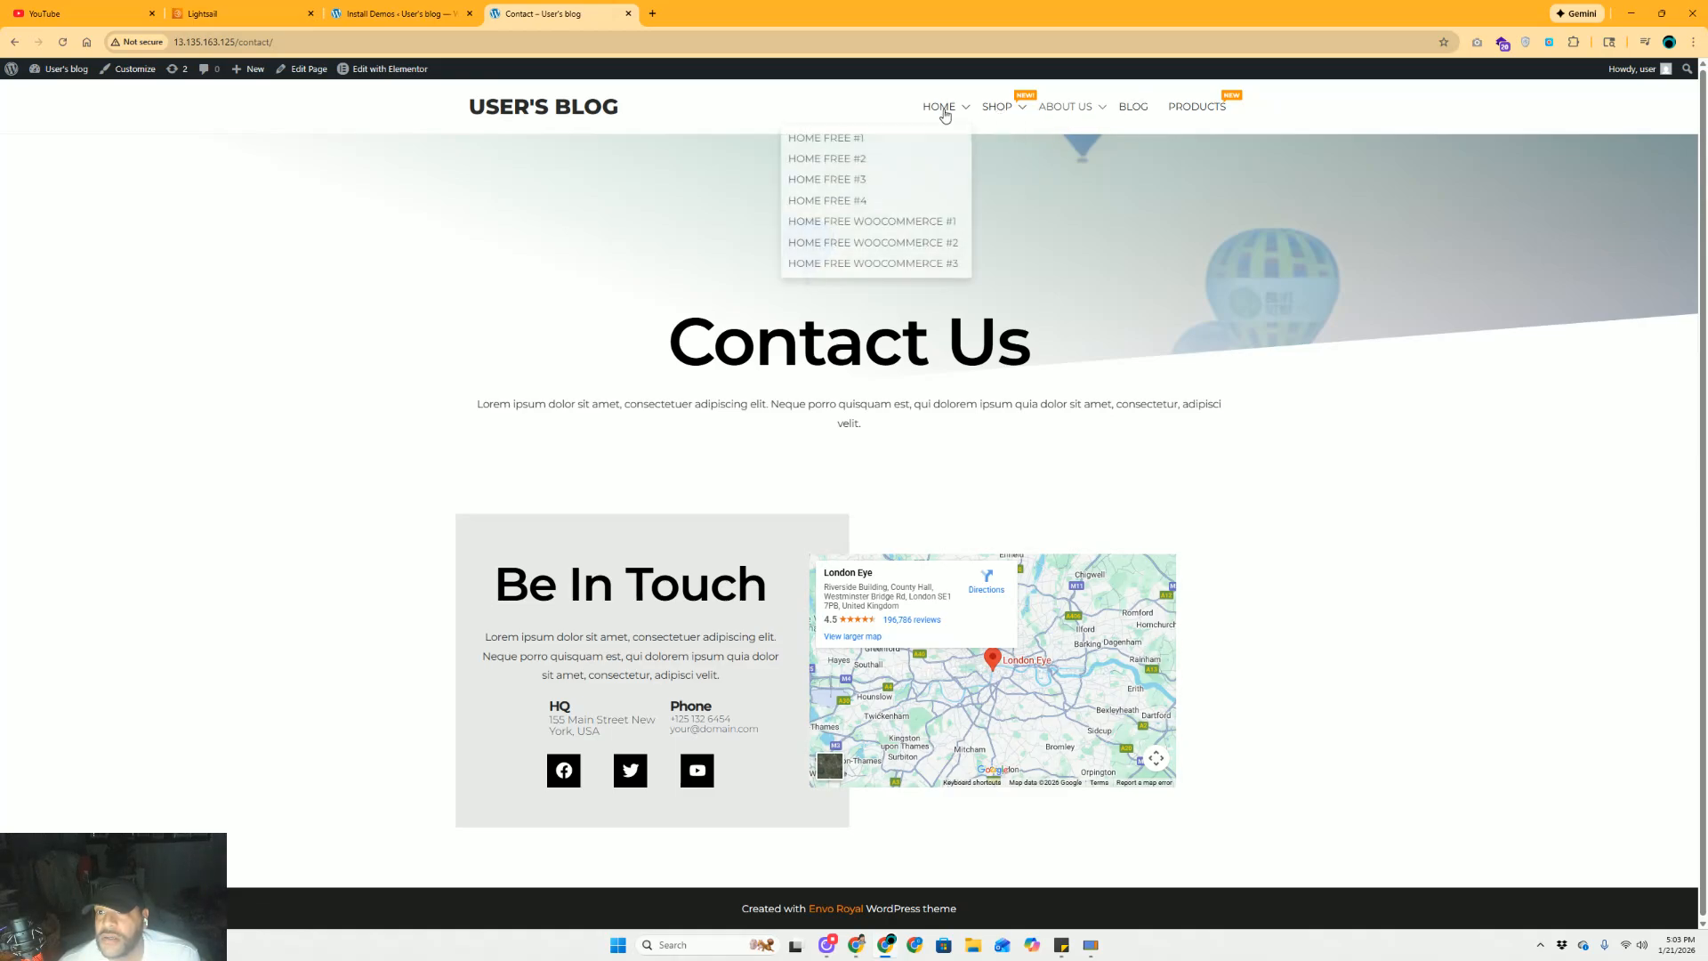
{"action": "left_click", "coordinate": [827, 176]}
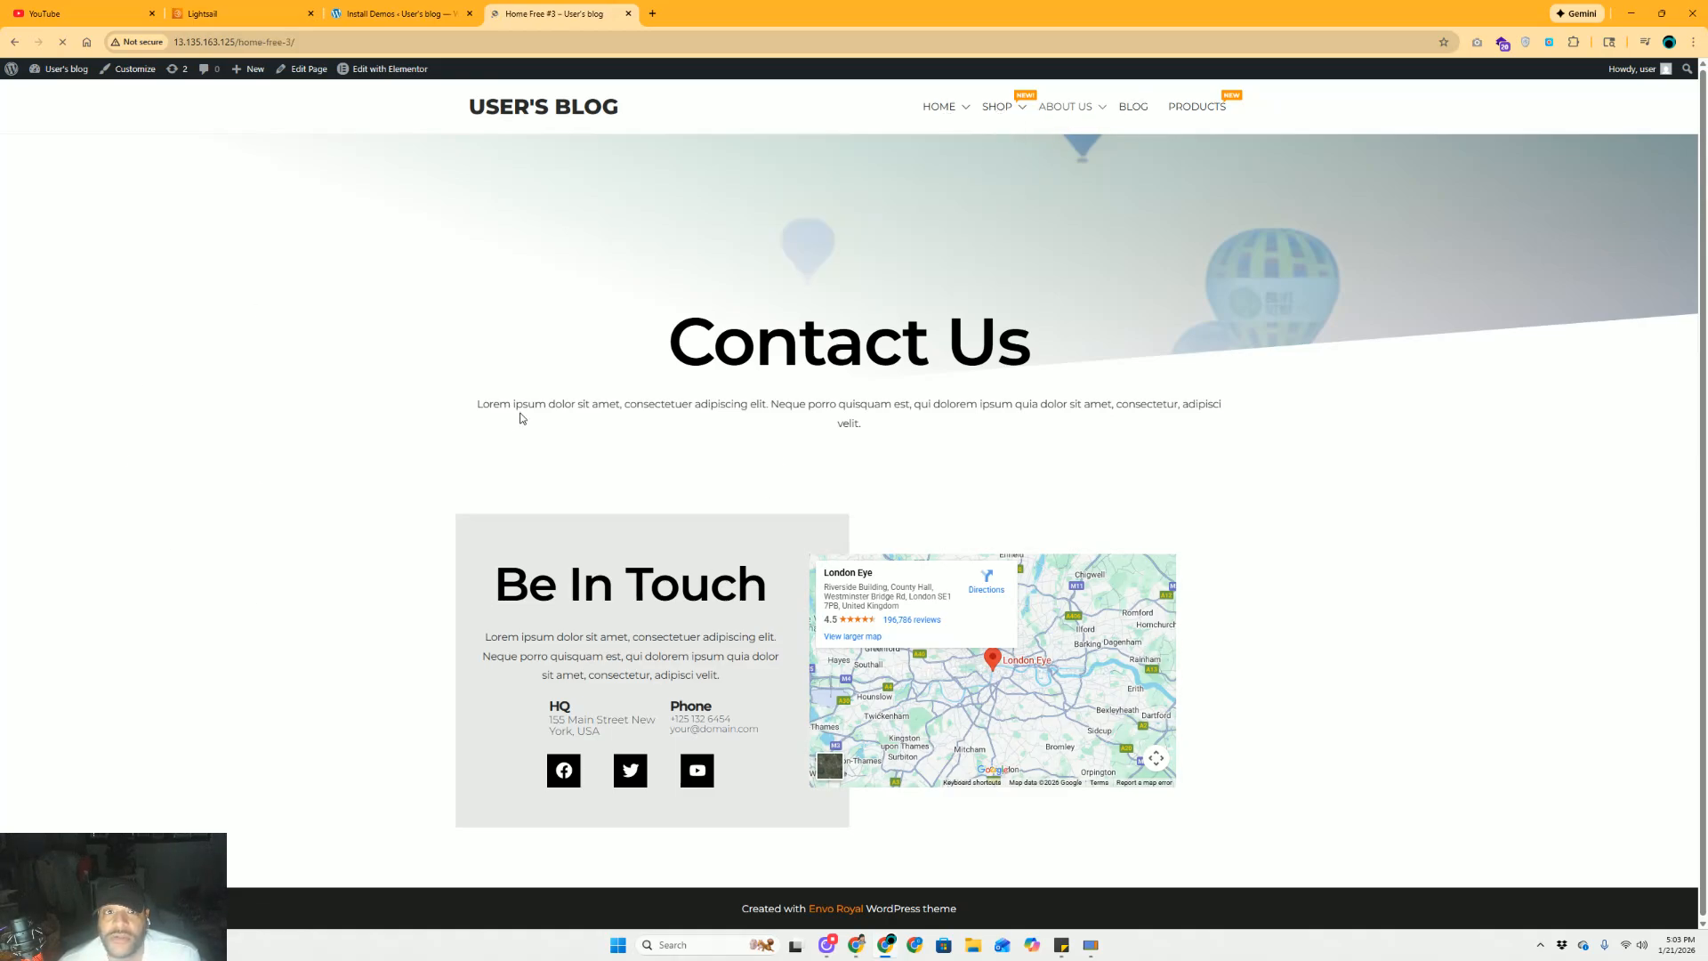
{"action": "scroll", "coordinate": [320, 427], "scroll_direction": "down", "scroll_amount": 15}
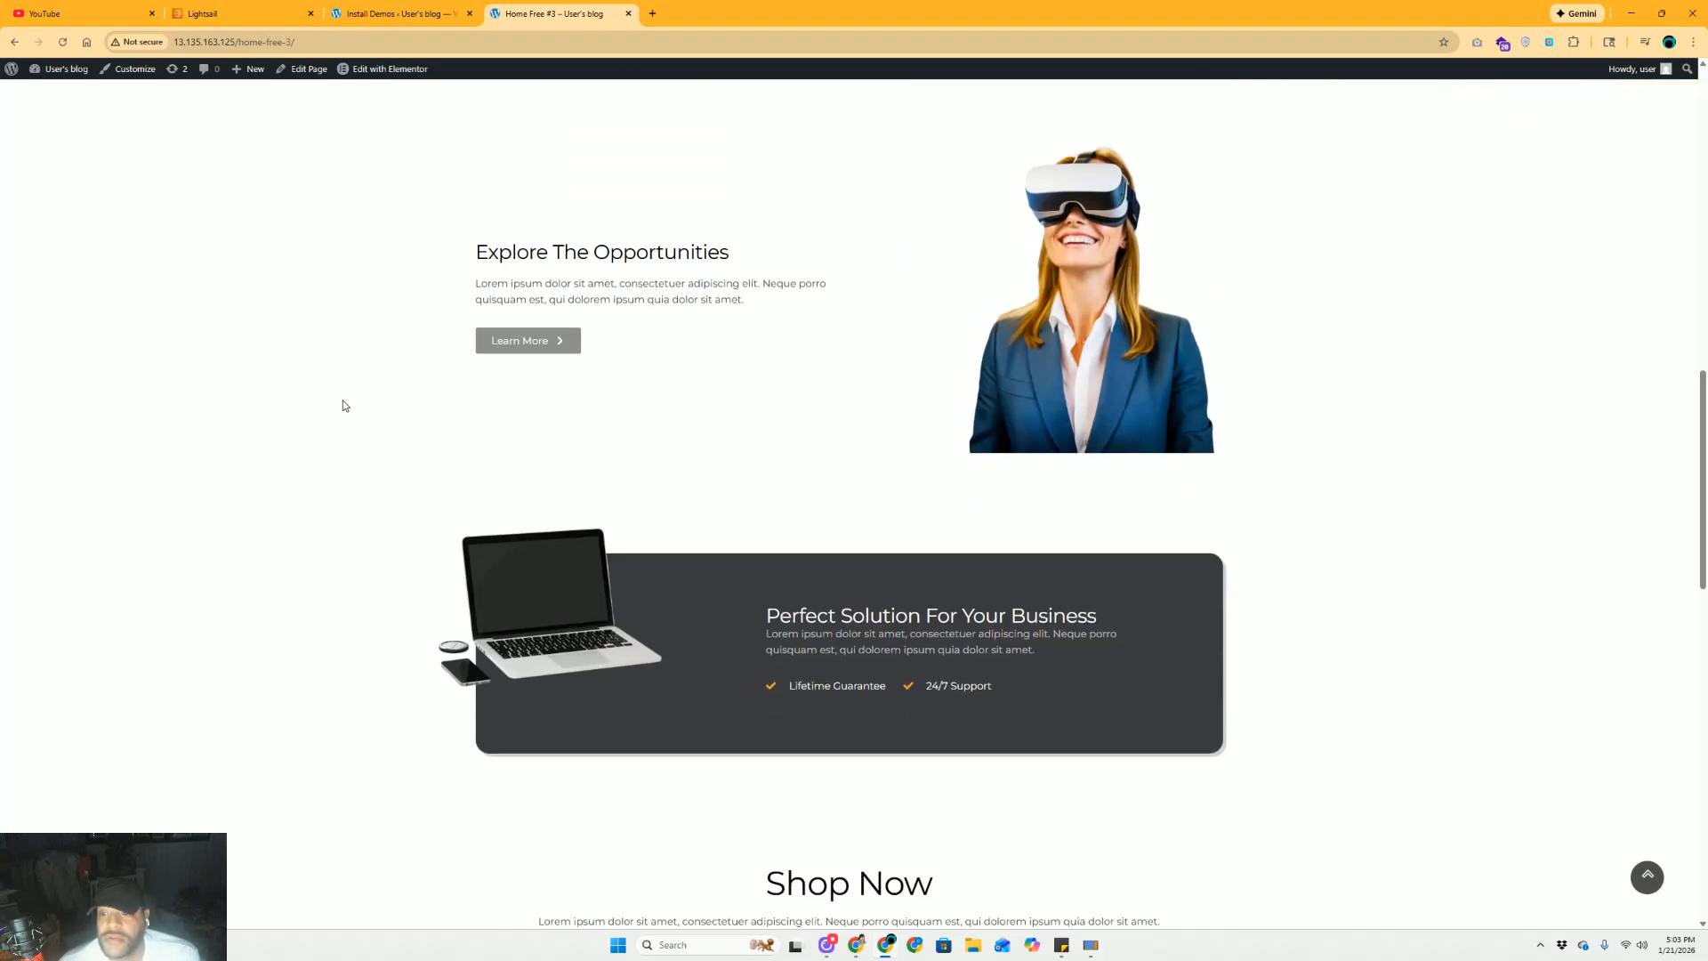
{"action": "scroll", "coordinate": [346, 388], "scroll_direction": "down", "scroll_amount": 12}
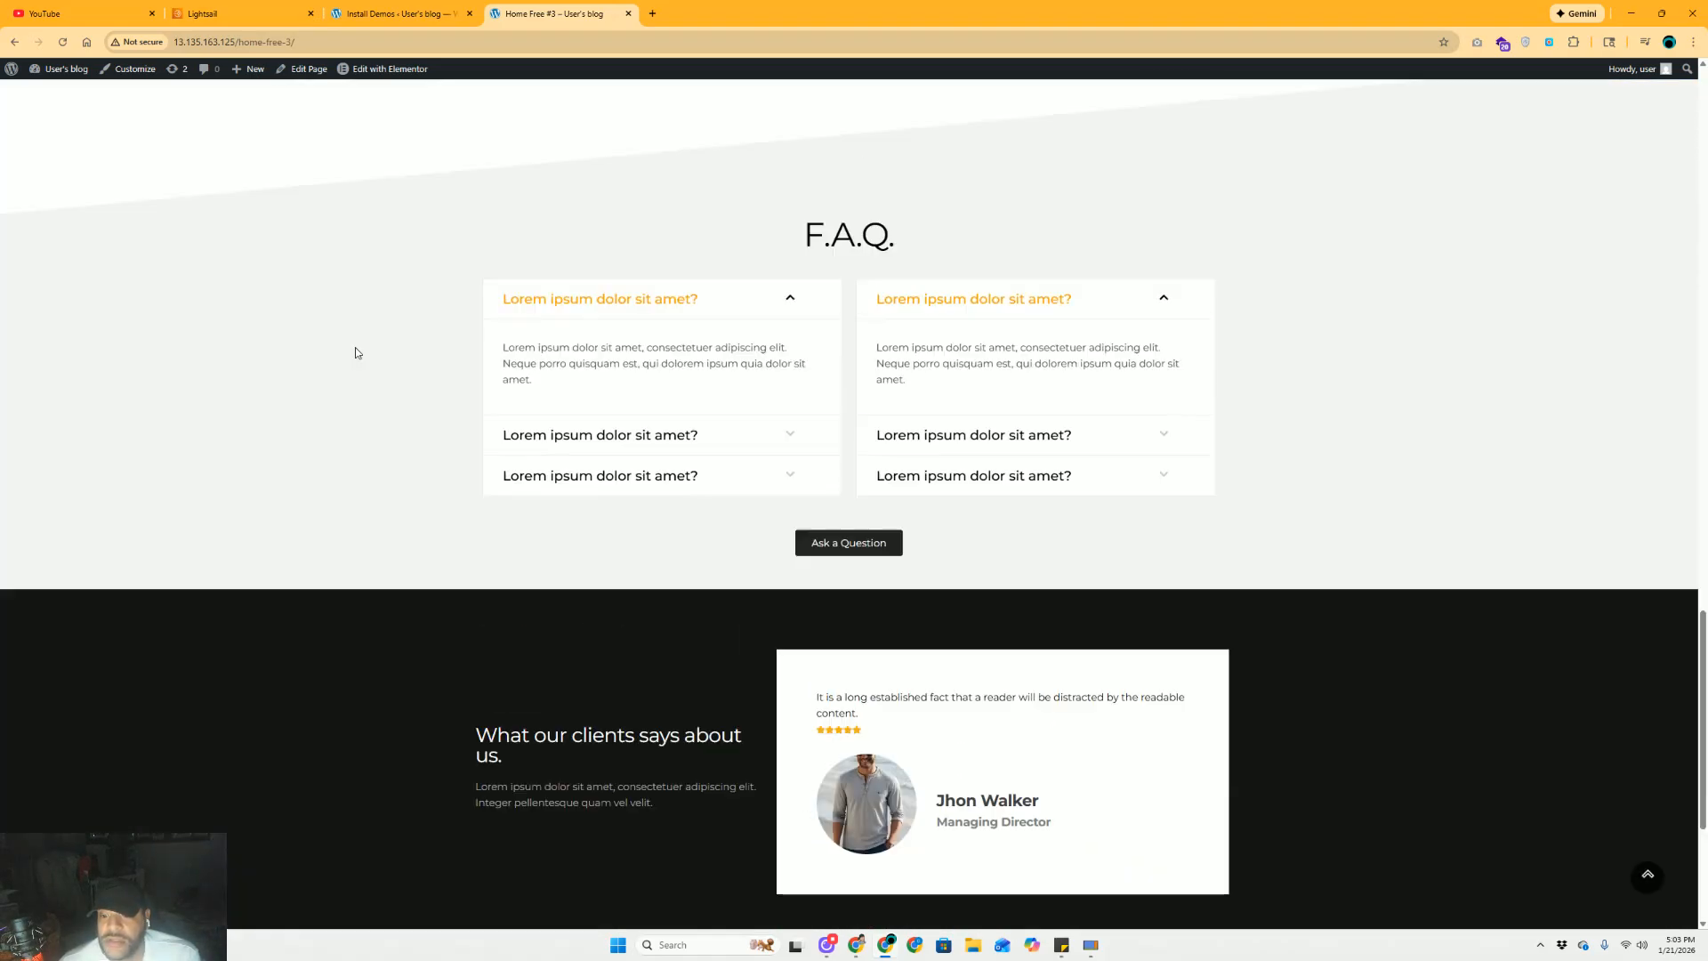
{"action": "scroll", "coordinate": [364, 335], "scroll_direction": "up", "scroll_amount": 20}
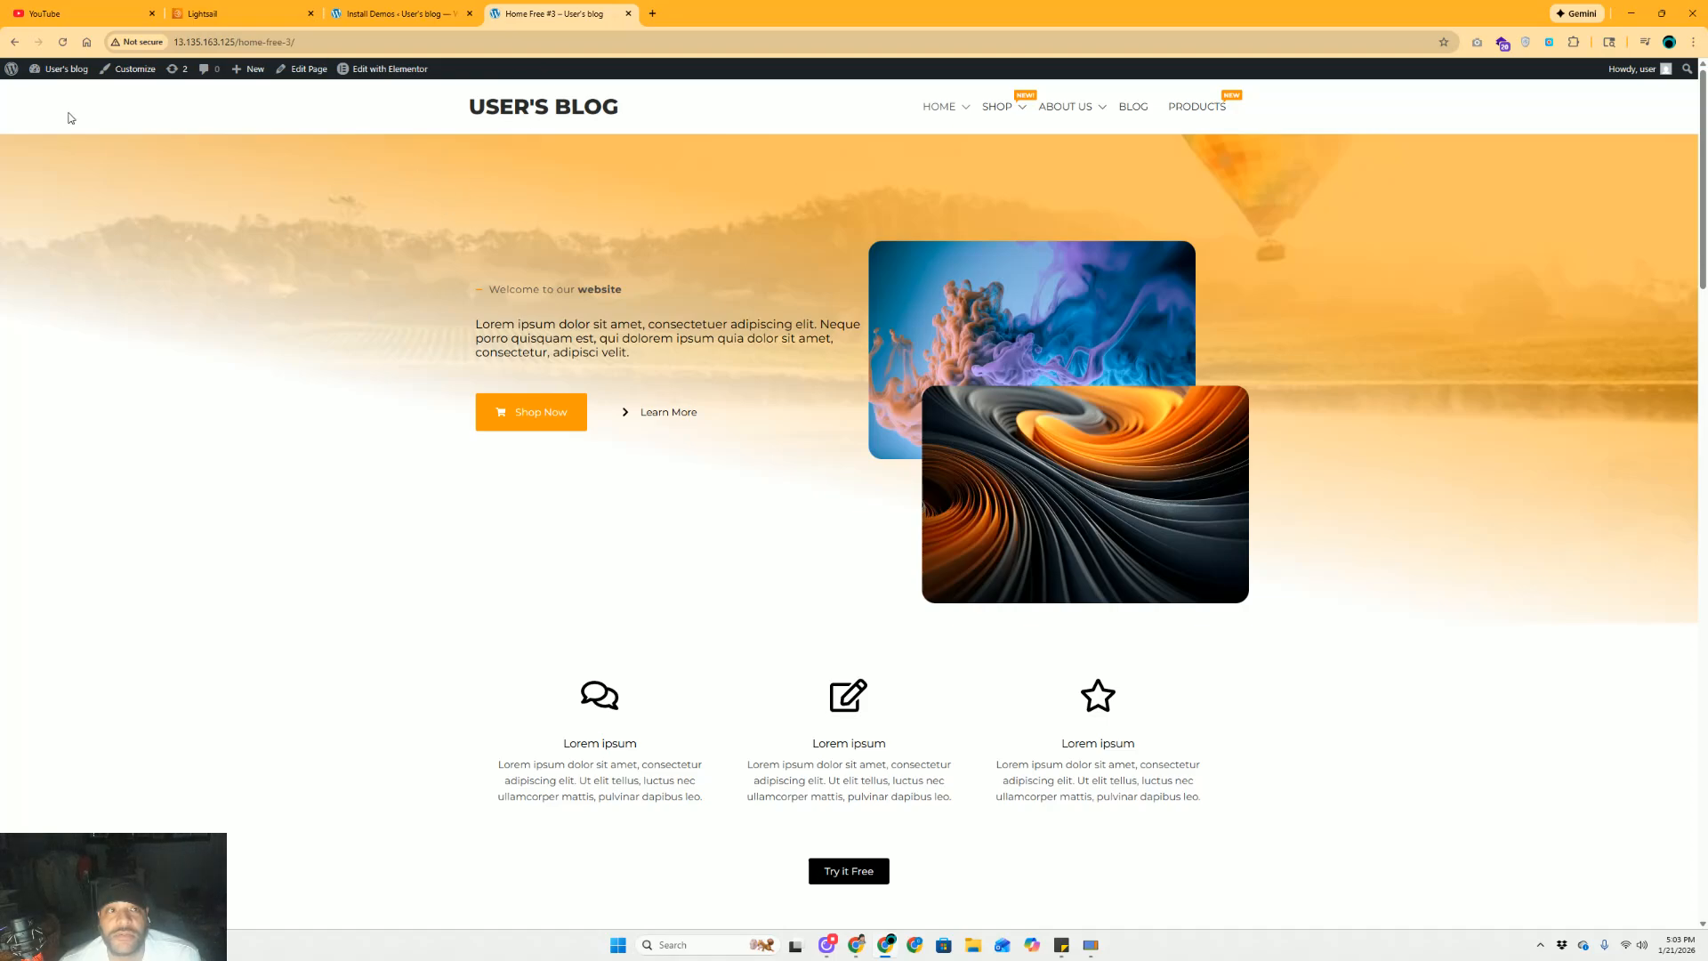
{"action": "mouse_move", "coordinate": [62, 70]}
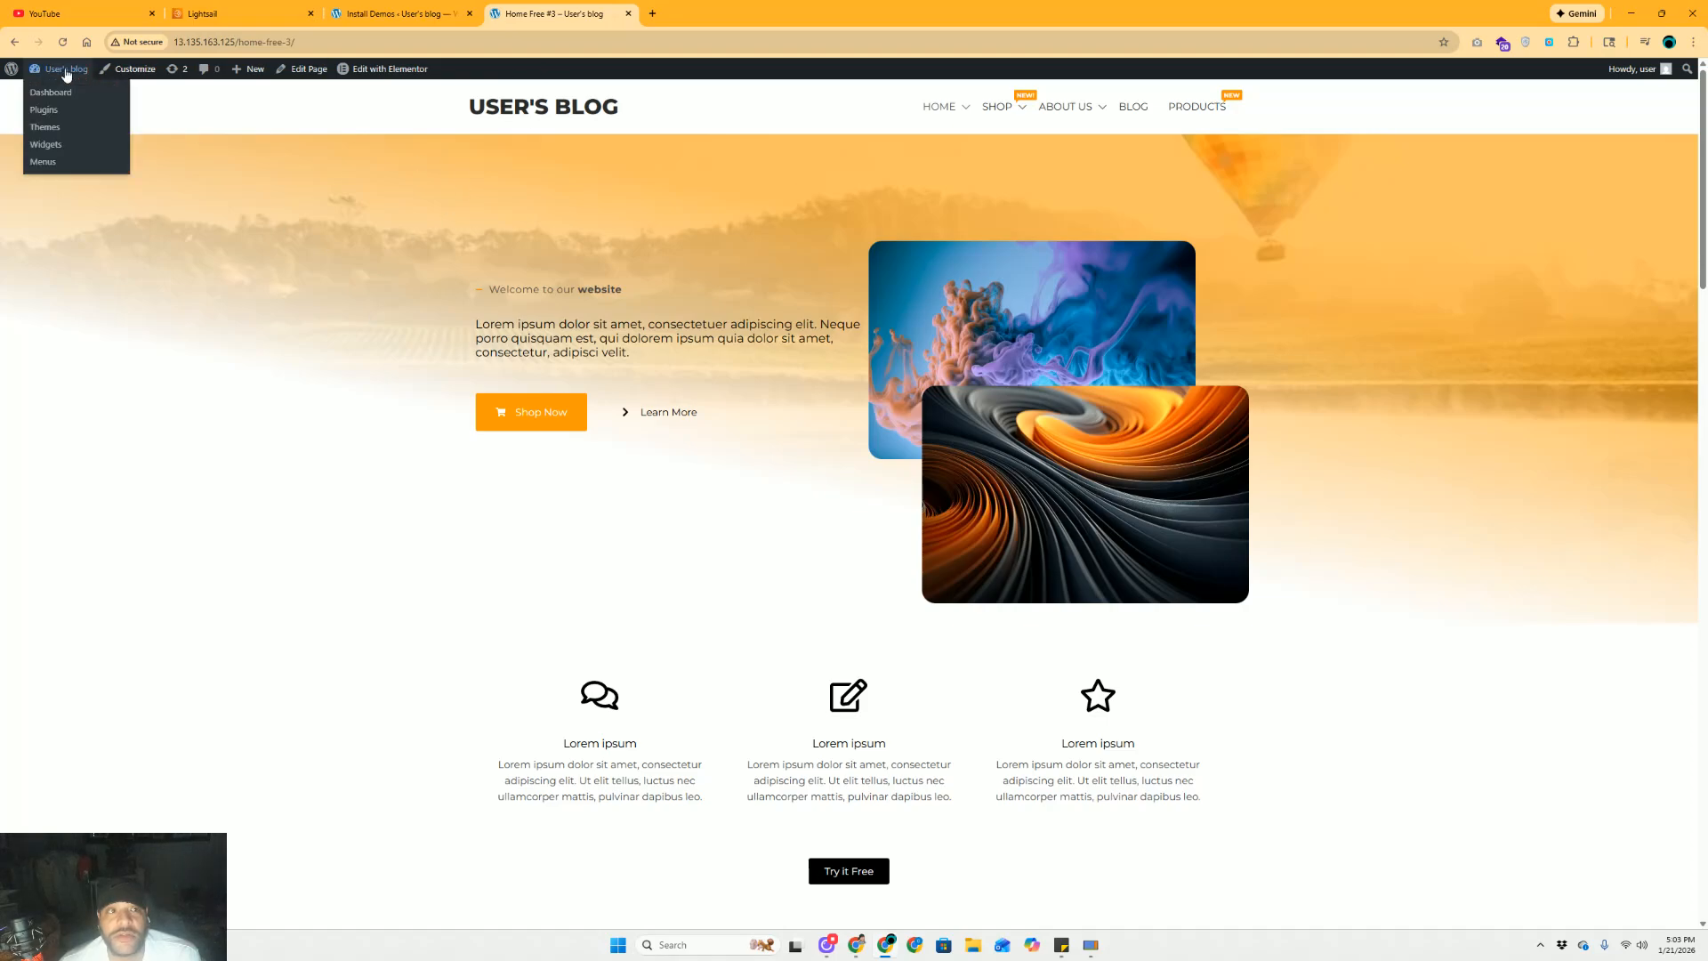
{"action": "left_click", "coordinate": [64, 93]}
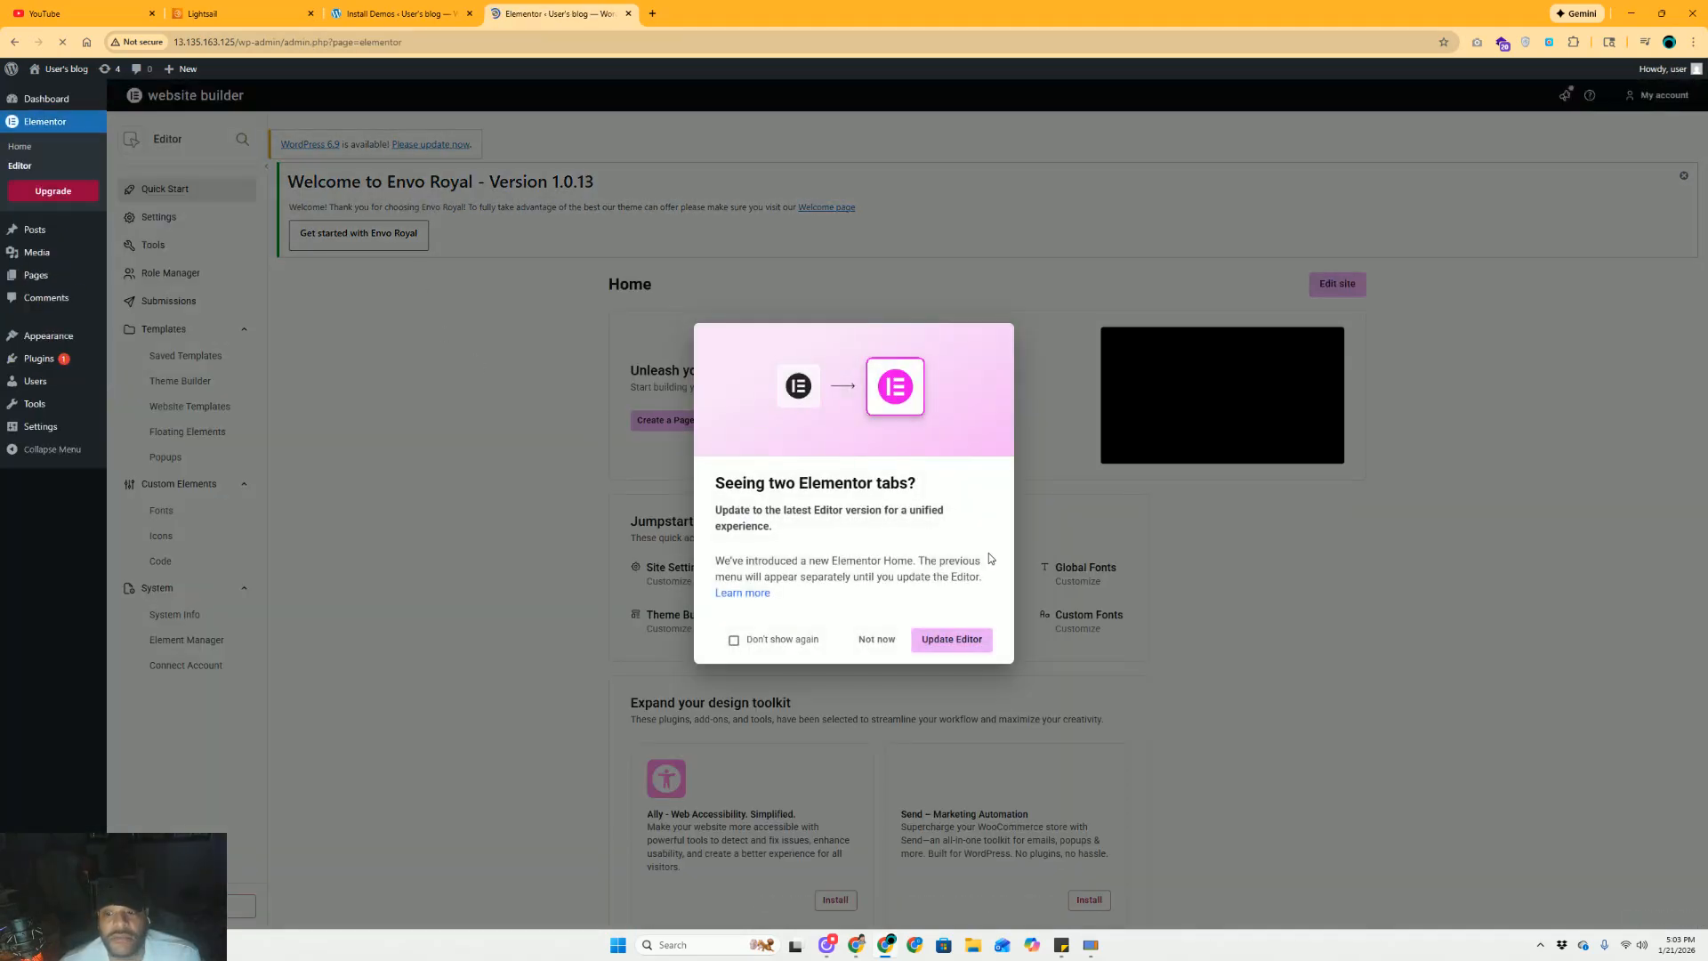
Dismiss the Elementor update prompt with Not now and return to the public homepage
{"action": "left_click", "coordinate": [879, 640]}
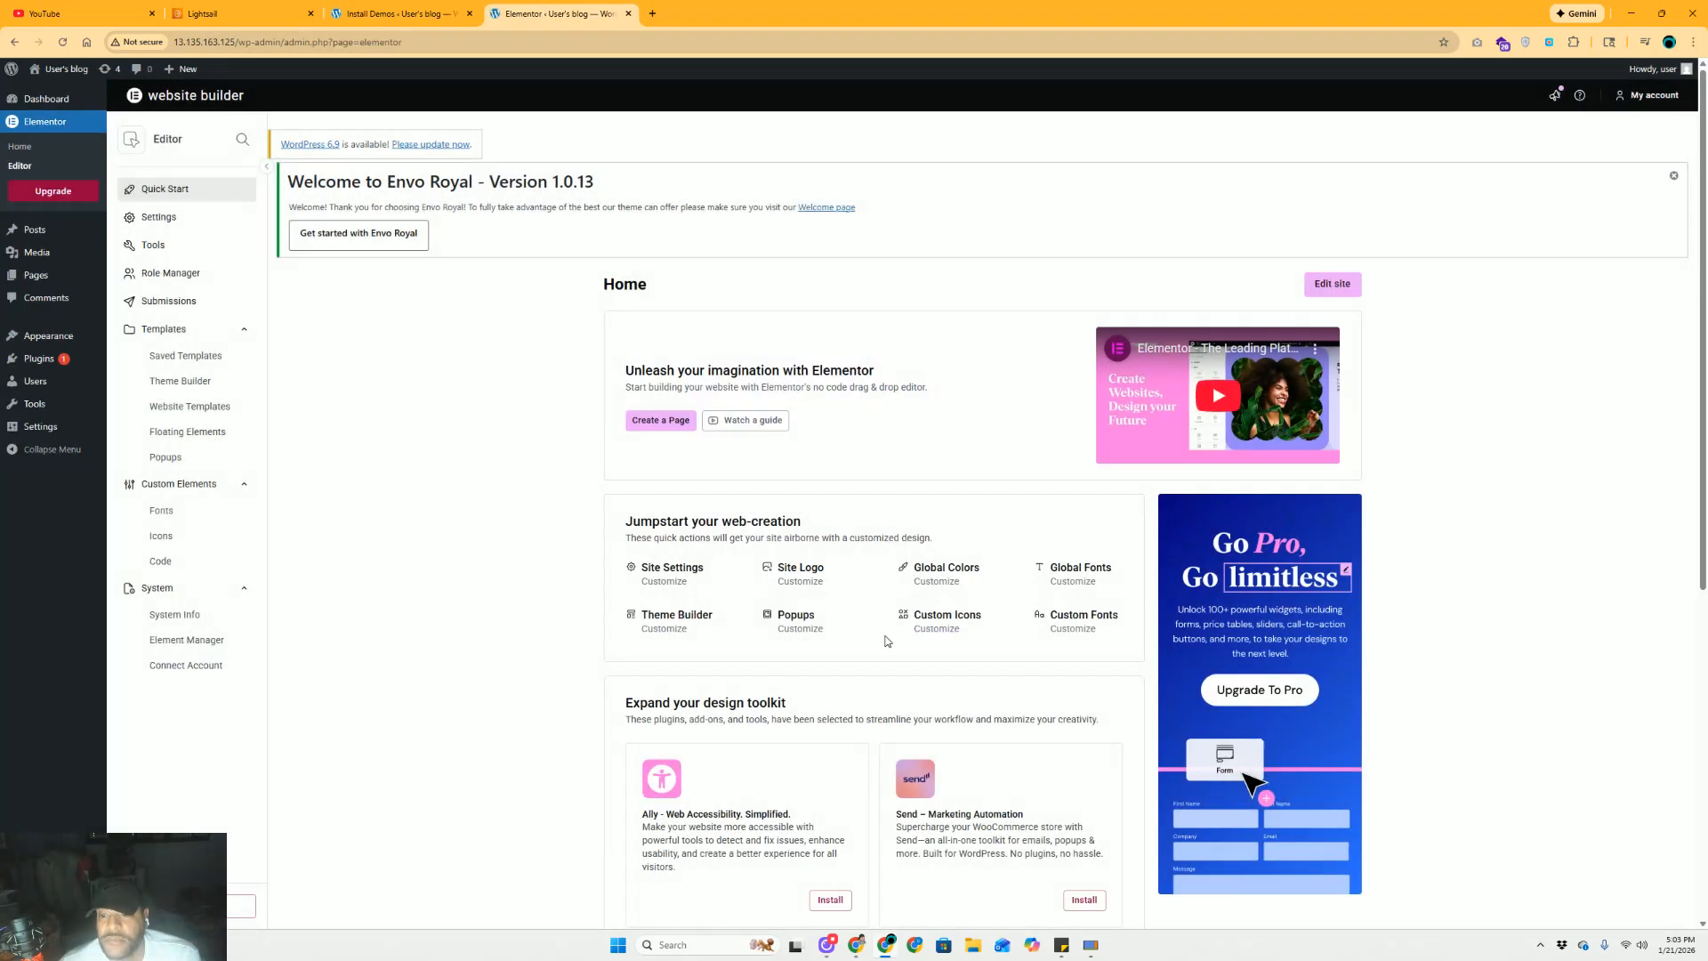
{"action": "left_click", "coordinate": [58, 96]}
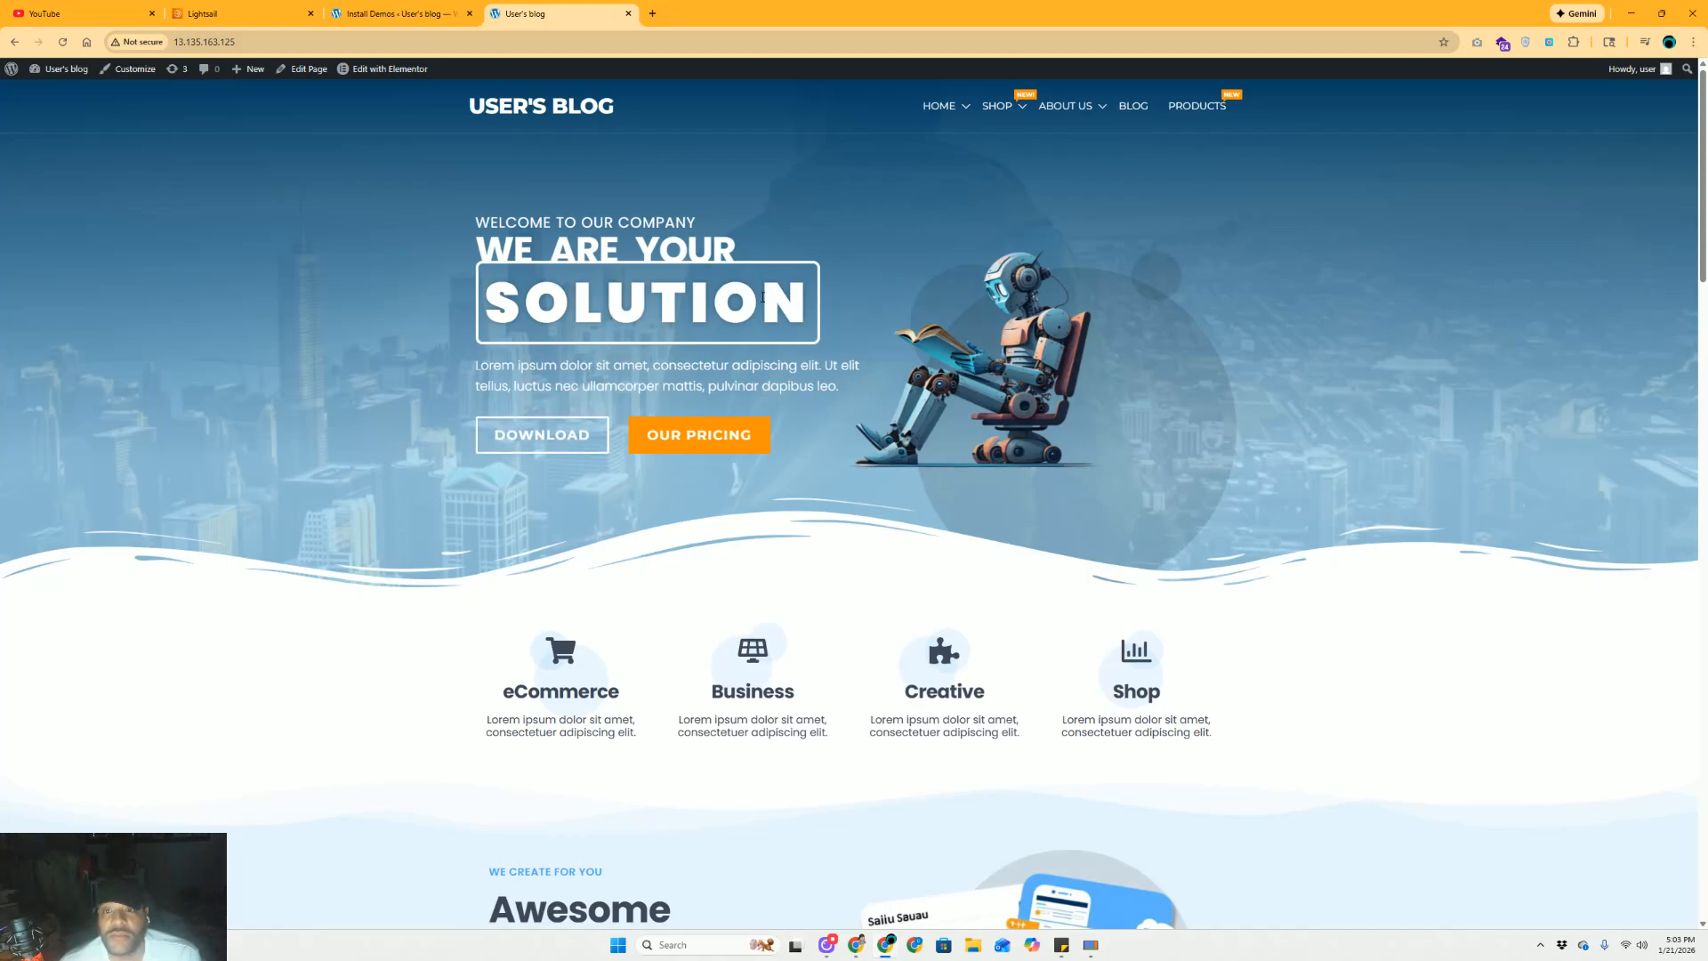
{"action": "left_click_drag", "start_coordinate": [762, 297], "coordinate": [712, 252]}
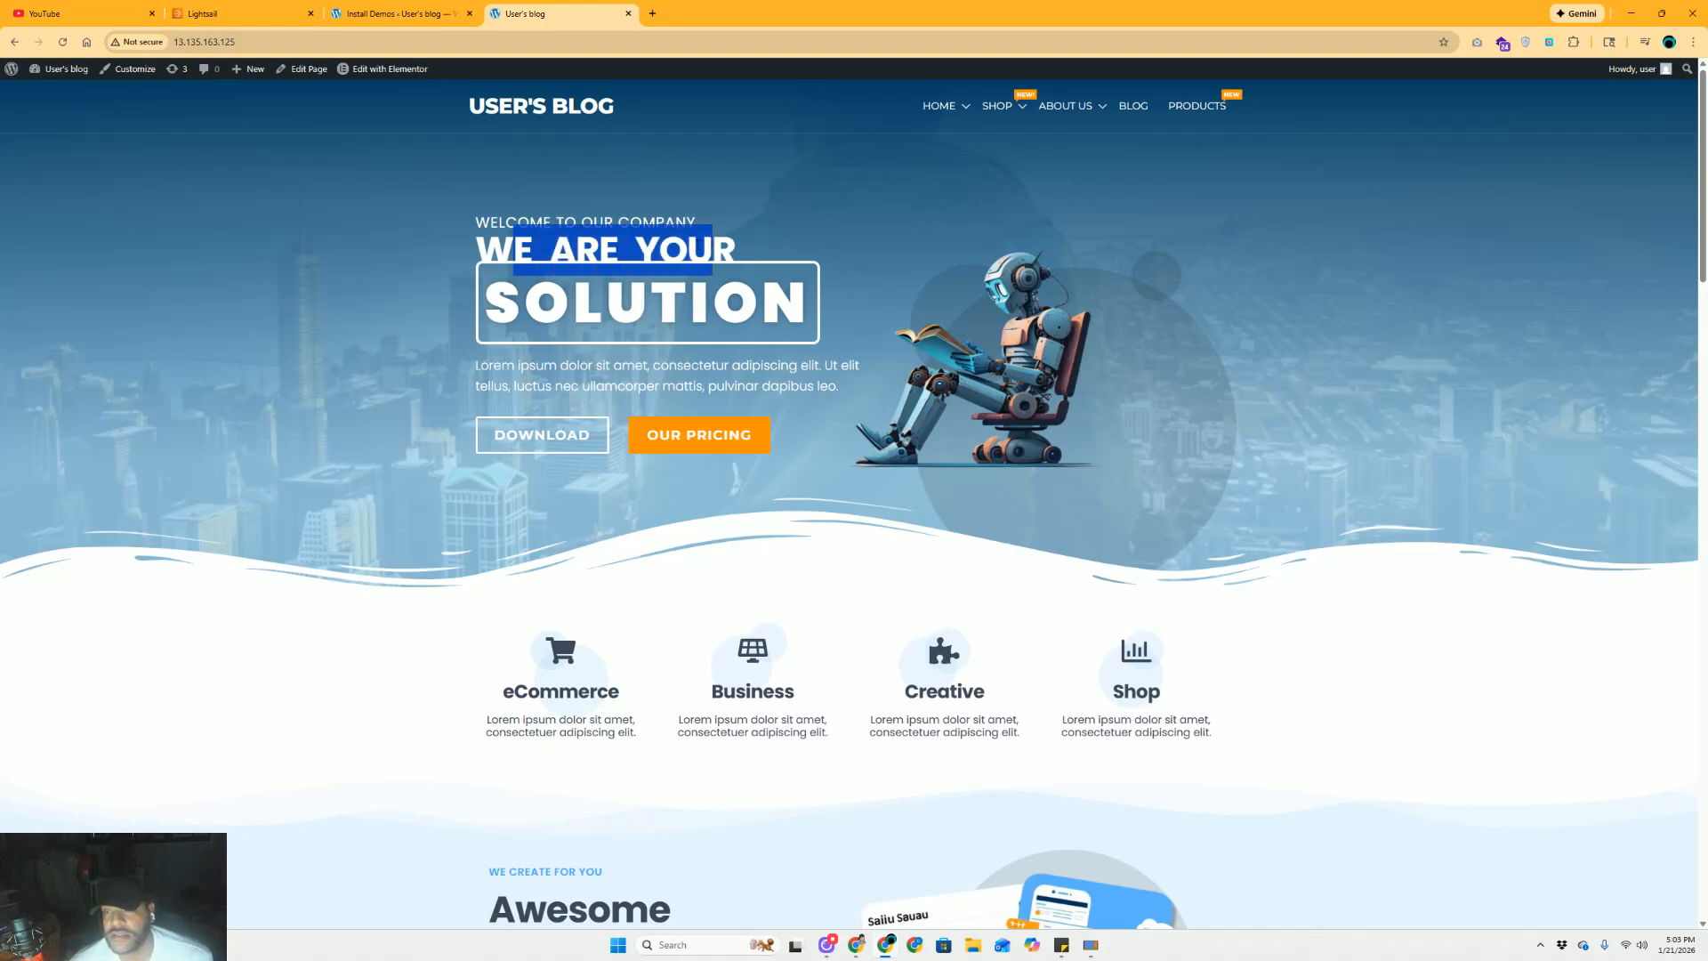
{"action": "left_click", "coordinate": [271, 24]}
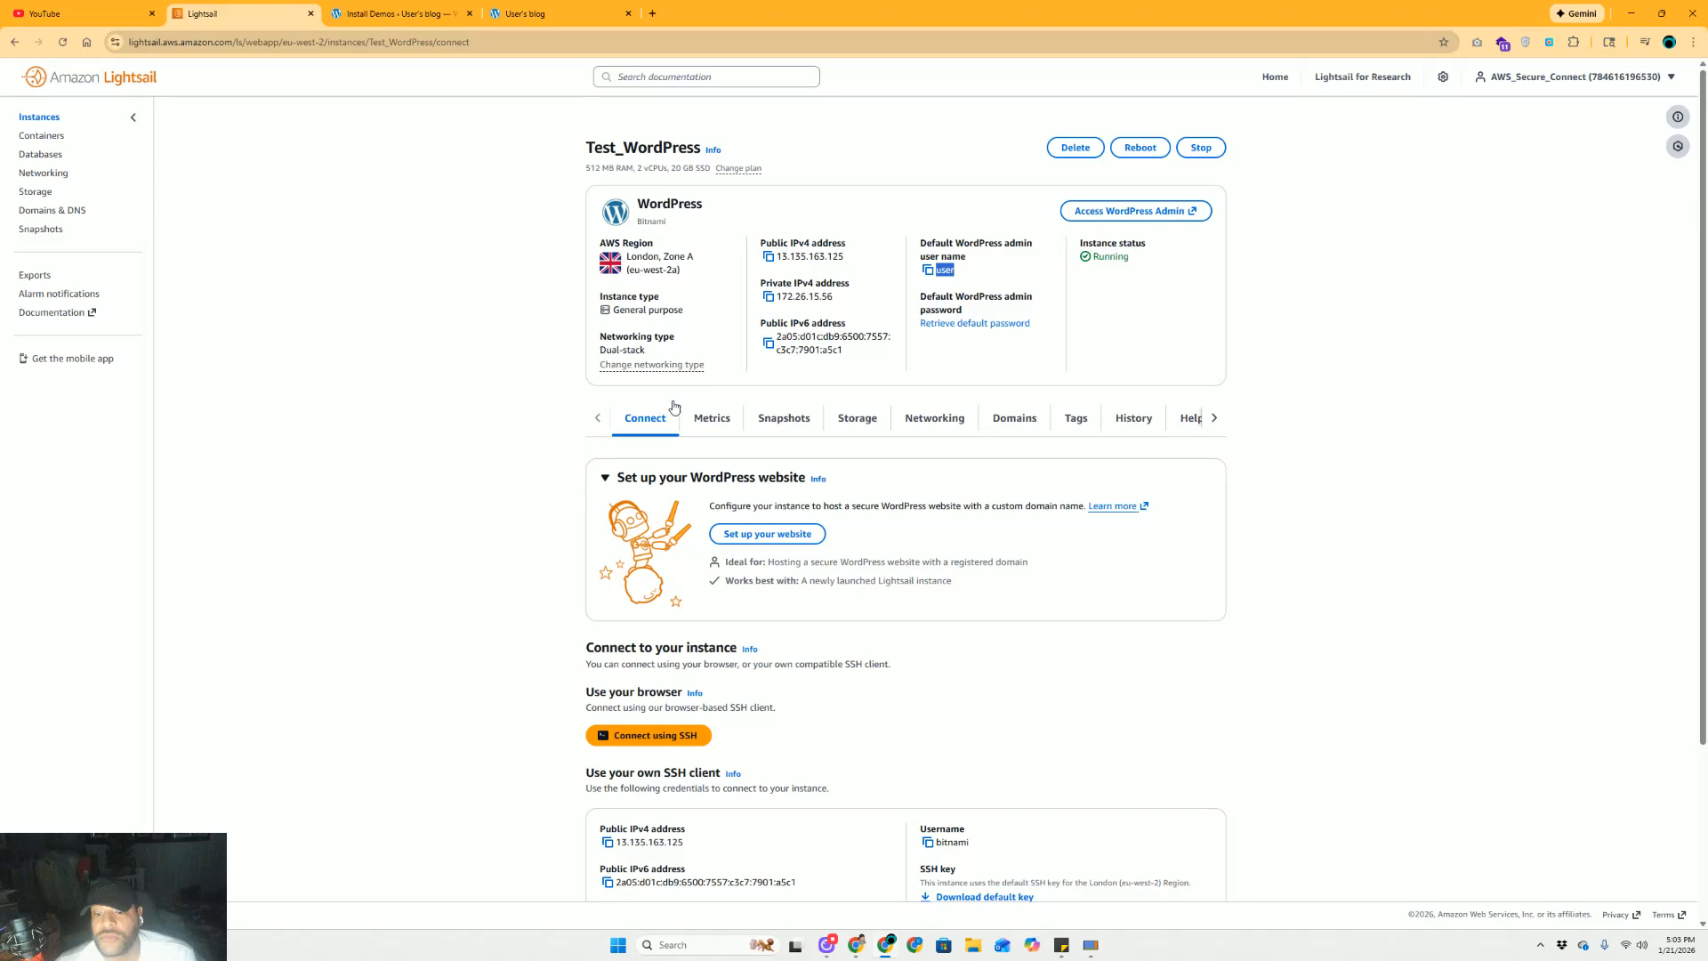
{"action": "scroll", "coordinate": [674, 408], "scroll_direction": "down", "scroll_amount": 3}
{"action": "scroll", "coordinate": [674, 408], "scroll_direction": "up", "scroll_amount": 3}
{"action": "left_click", "coordinate": [396, 14]}
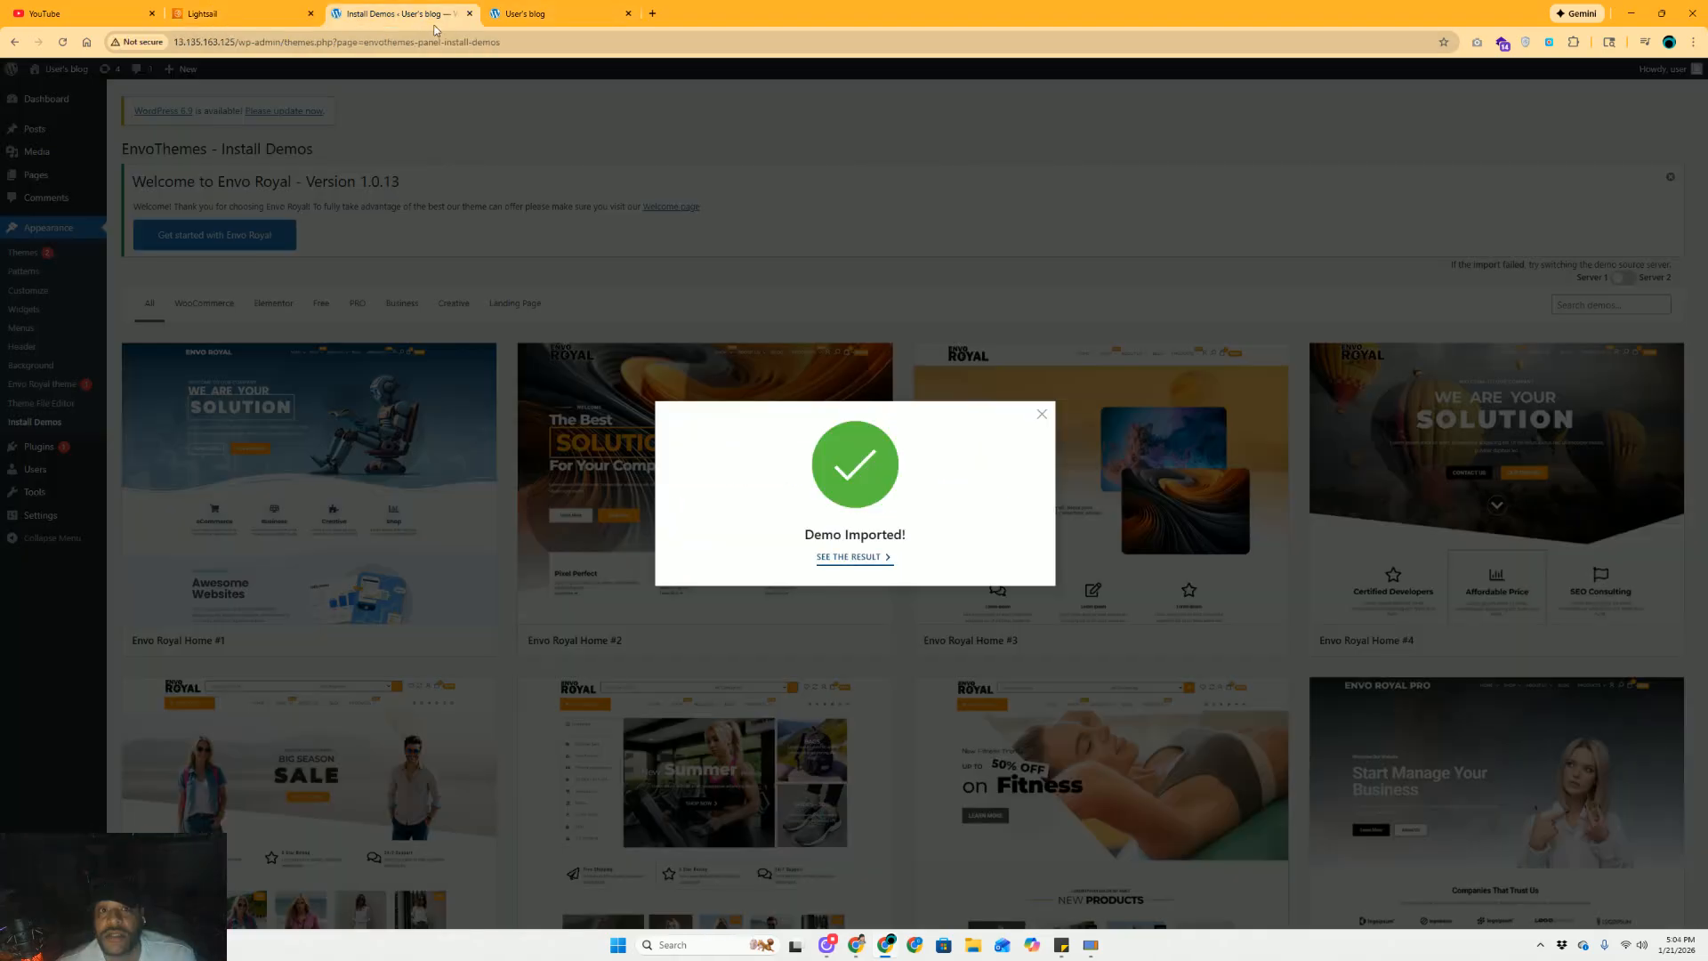
{"action": "left_click", "coordinate": [534, 16]}
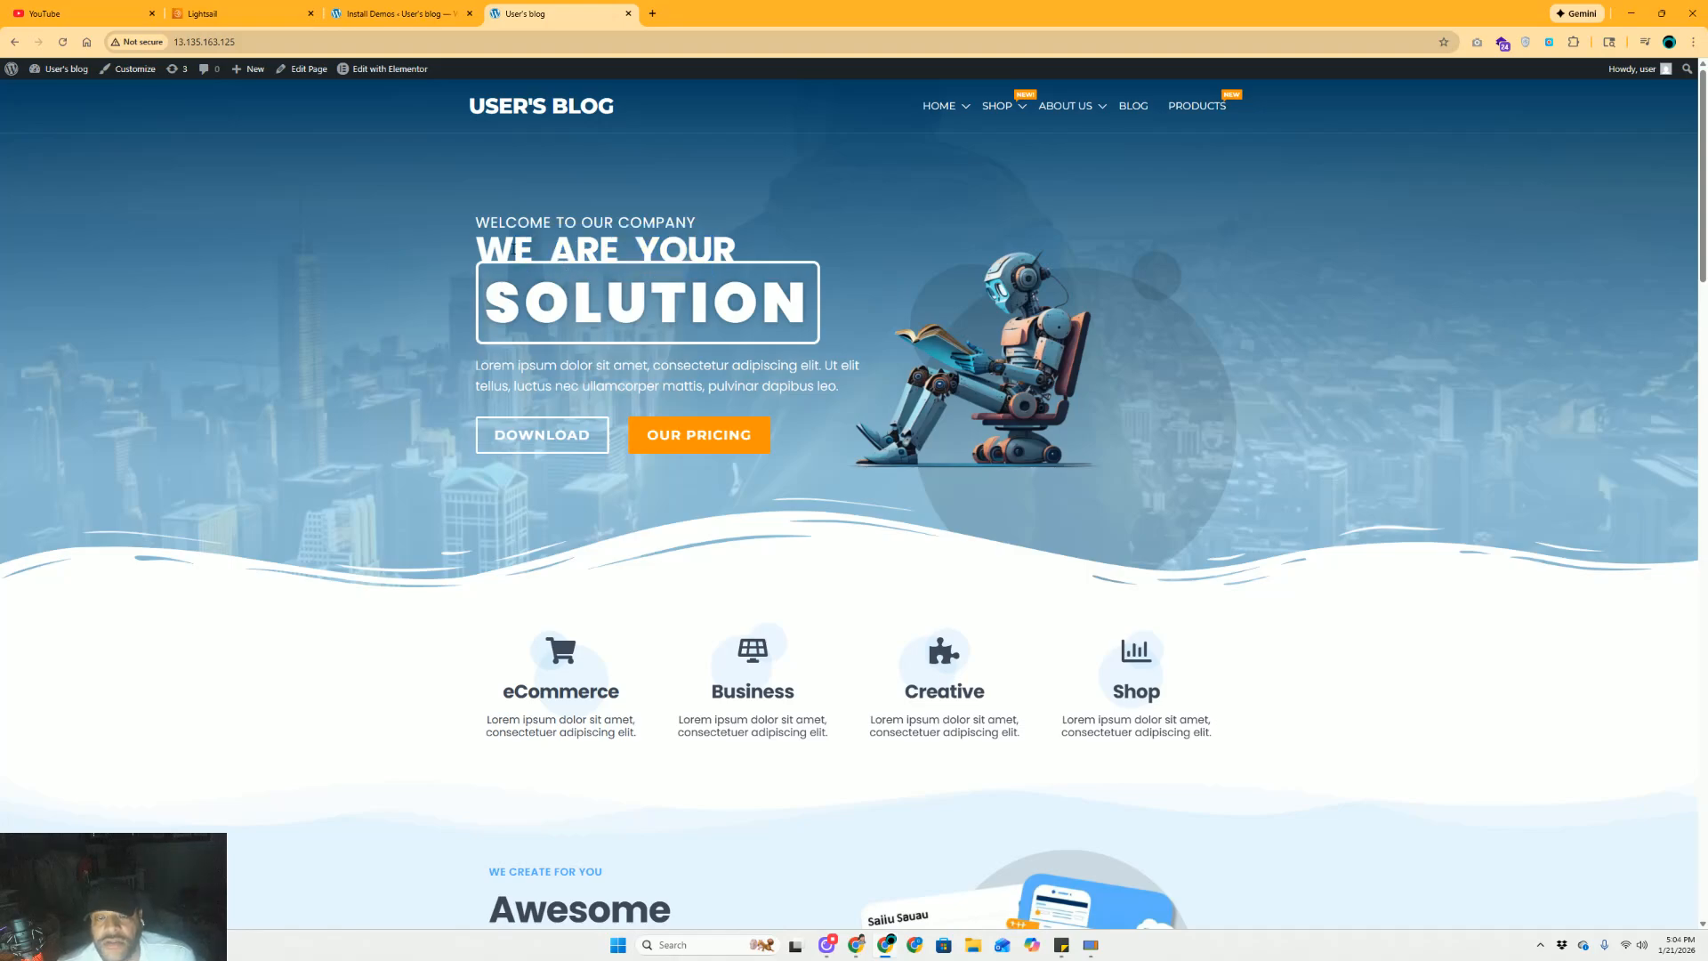
{"action": "left_click_drag", "start_coordinate": [513, 249], "coordinate": [613, 238]}
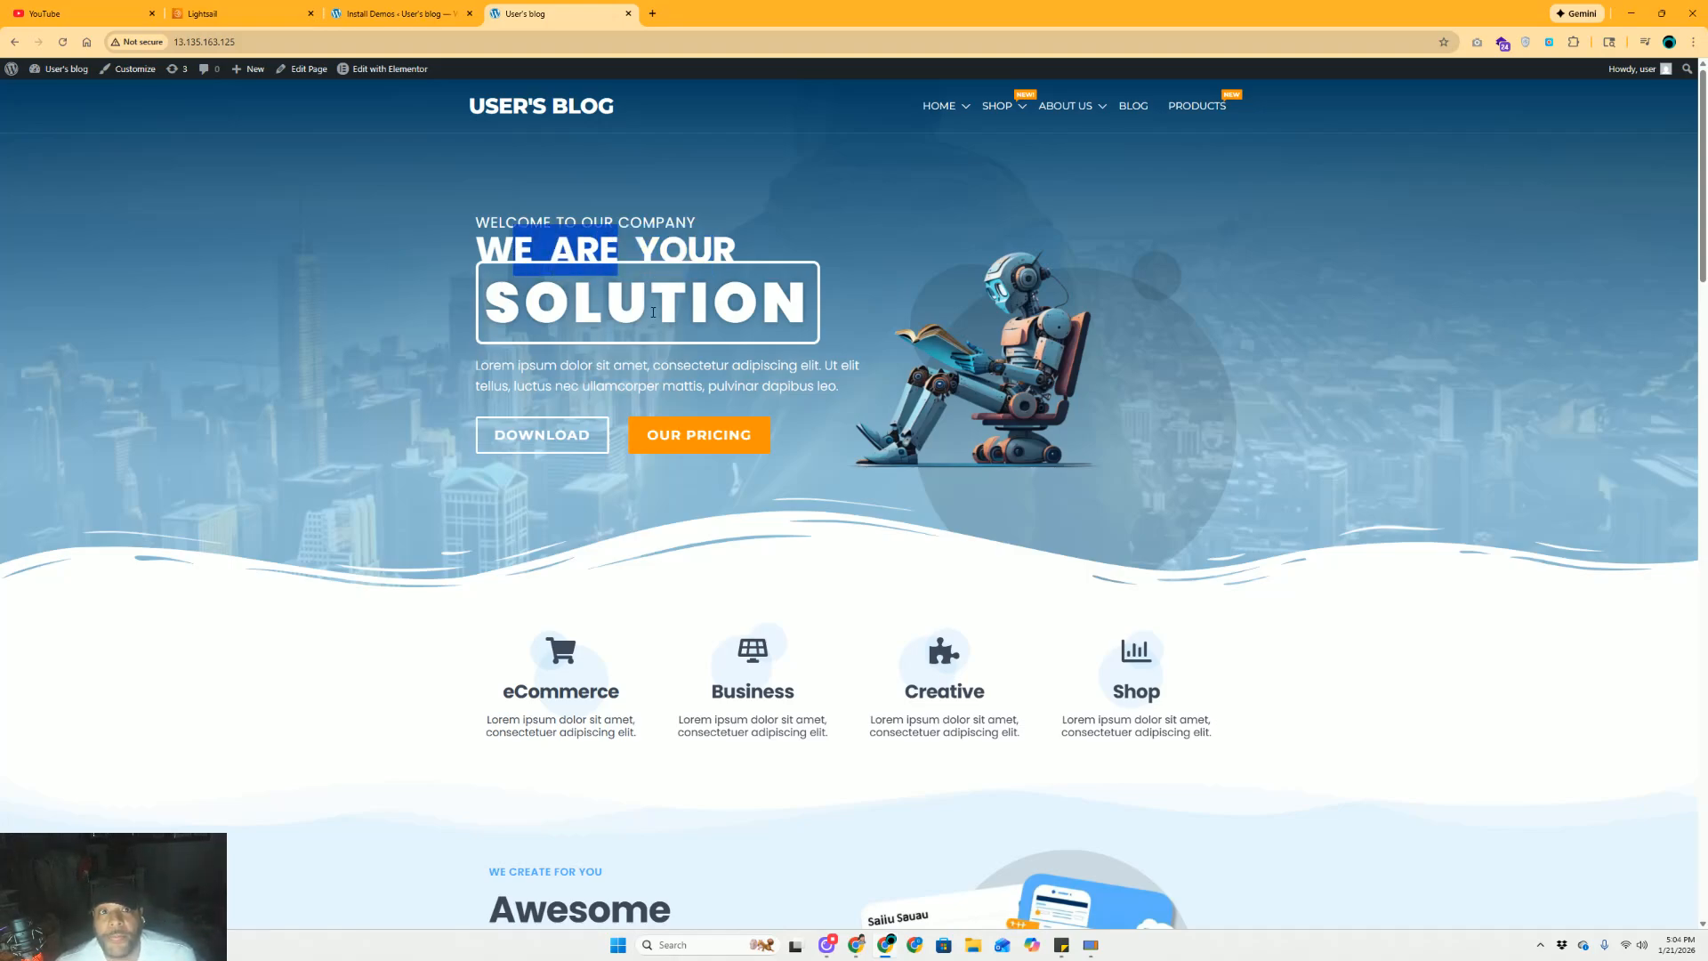
{"action": "left_click", "coordinate": [252, 45]}
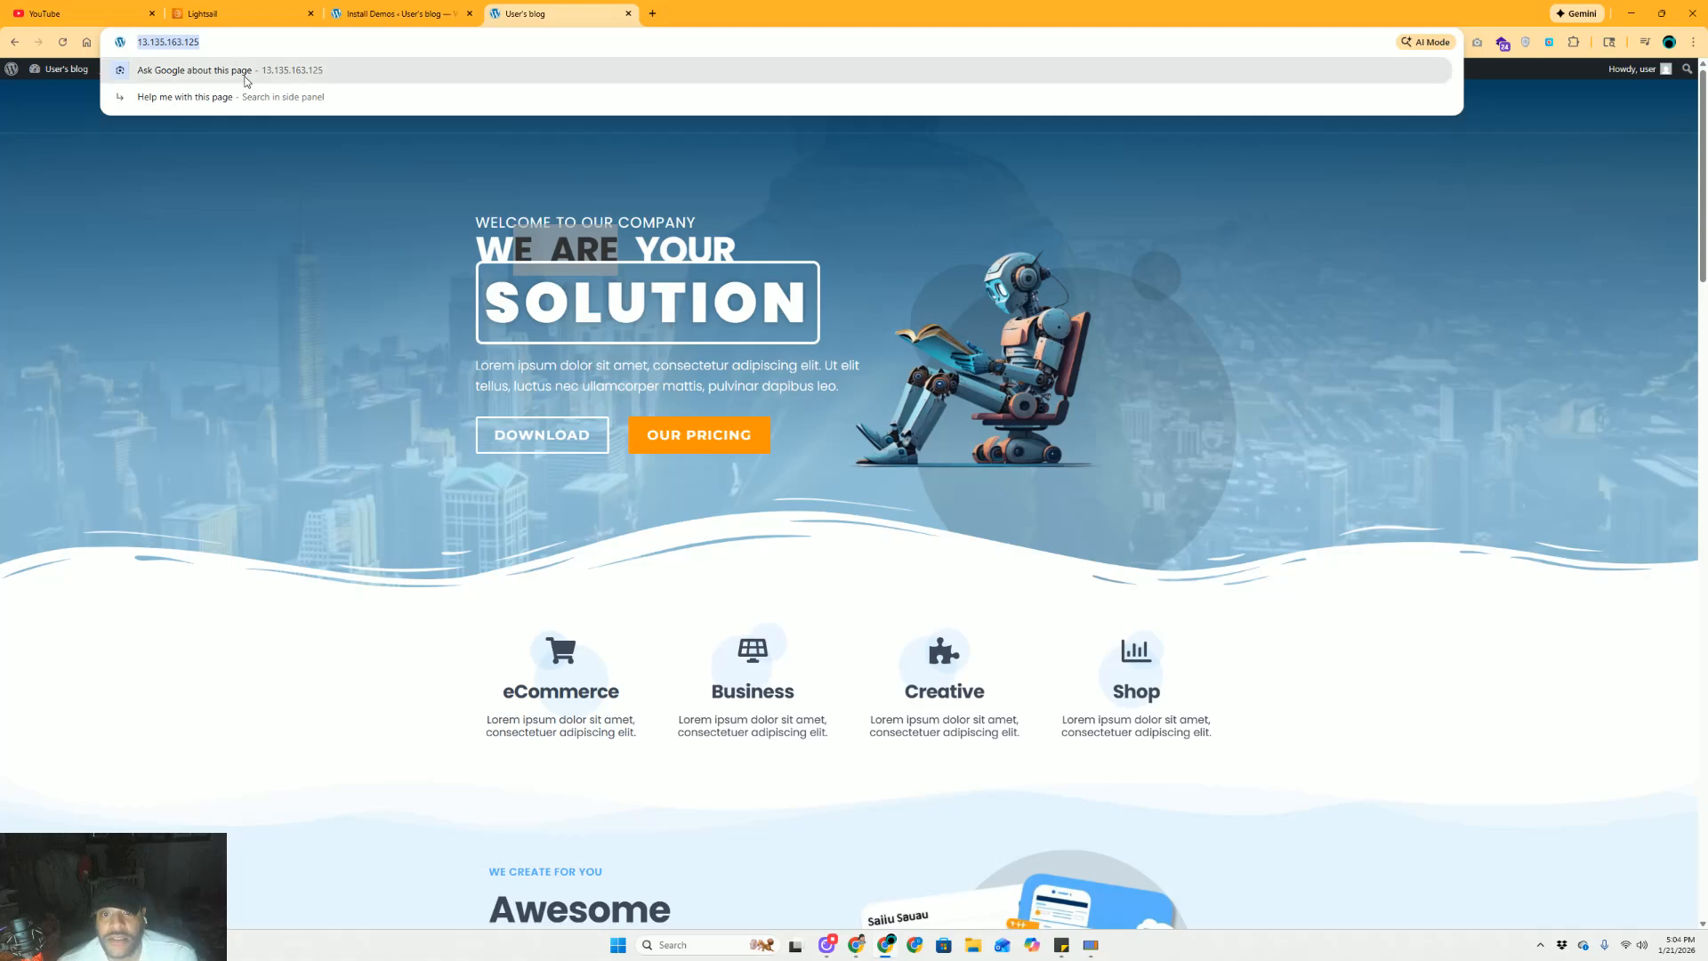
{"action": "left_click", "coordinate": [755, 303]}
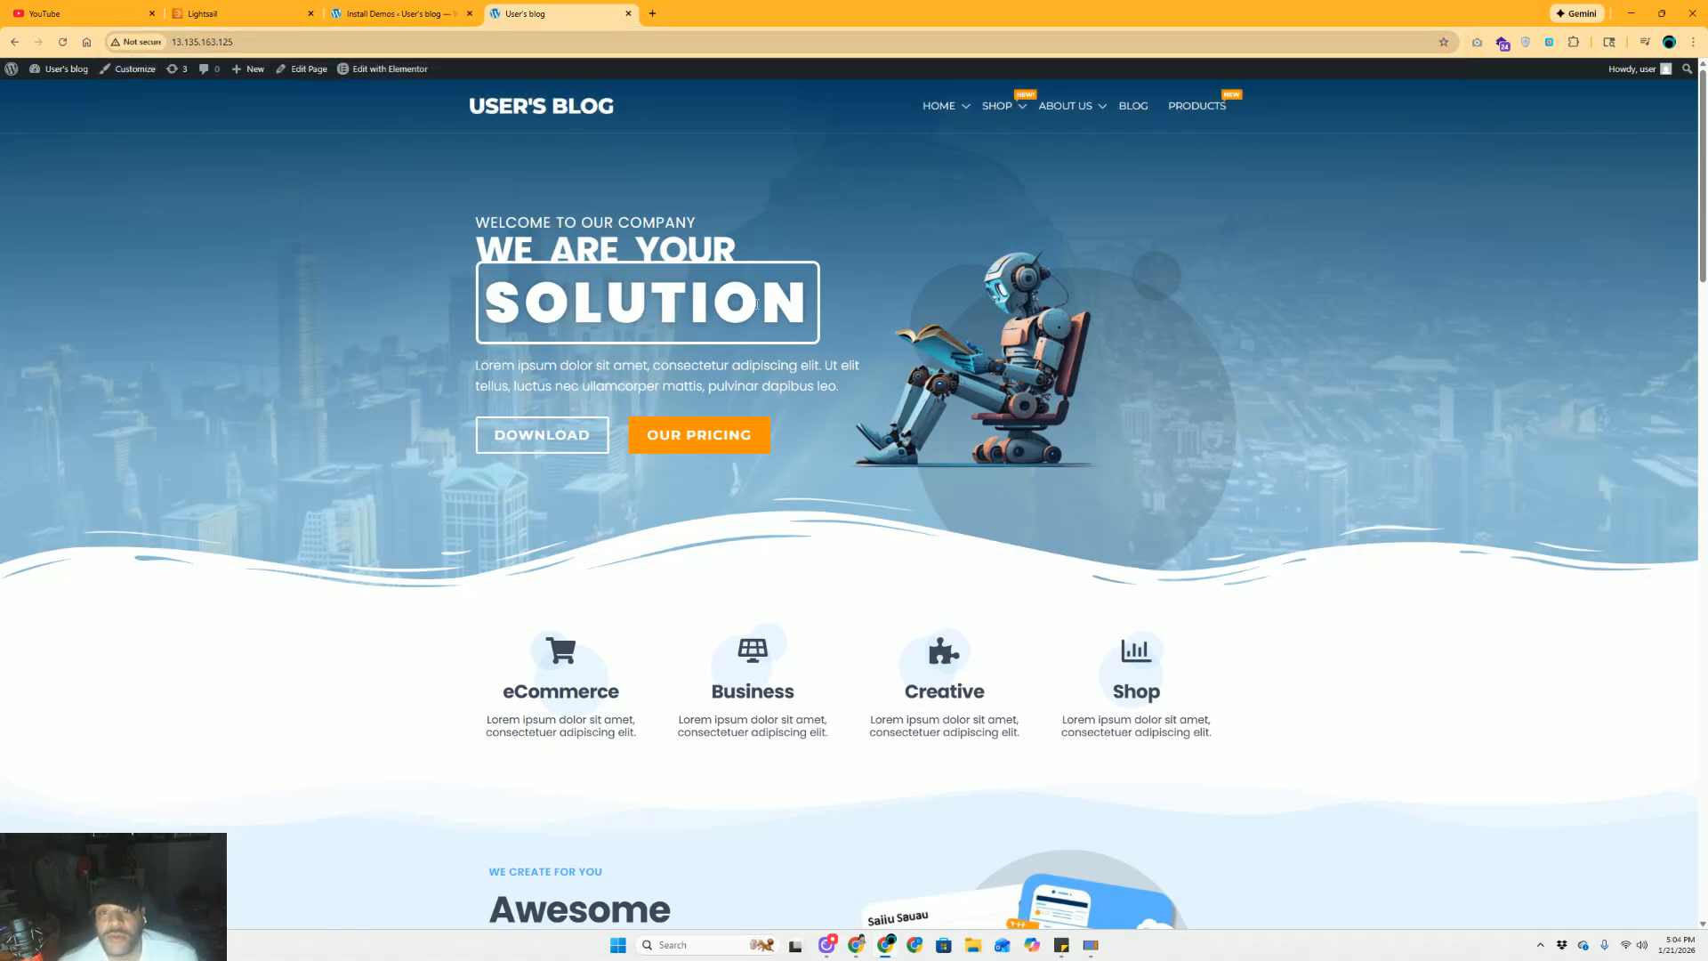
{"action": "left_click_drag", "start_coordinate": [512, 250], "coordinate": [704, 238]}
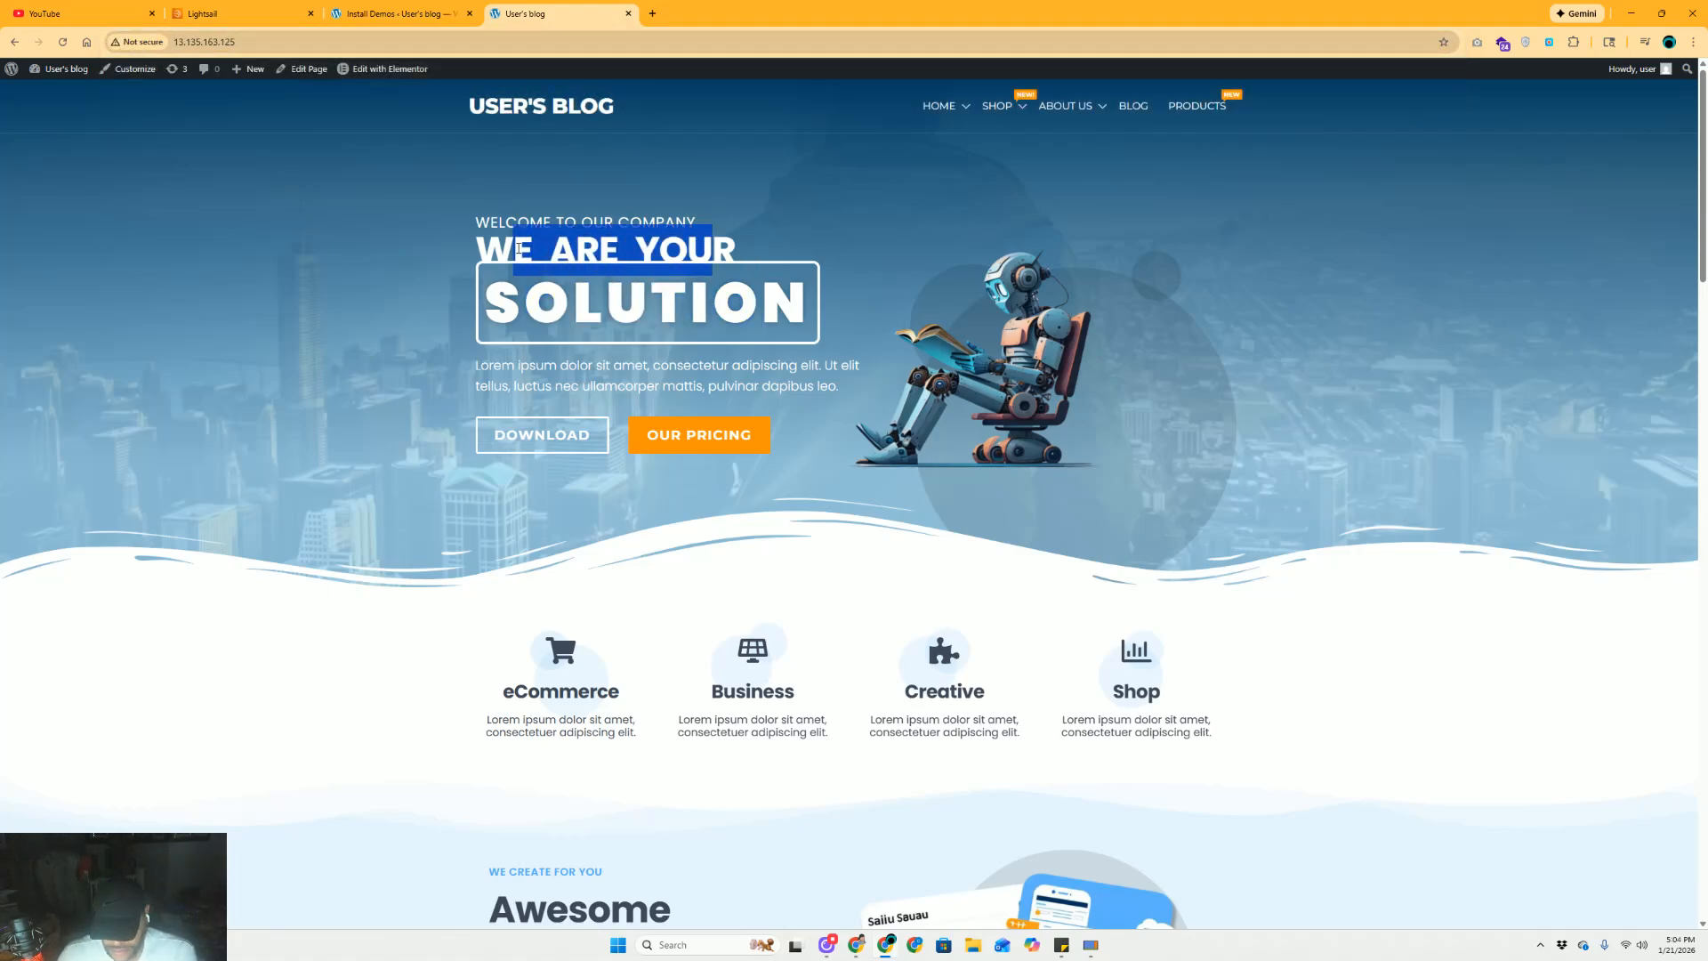